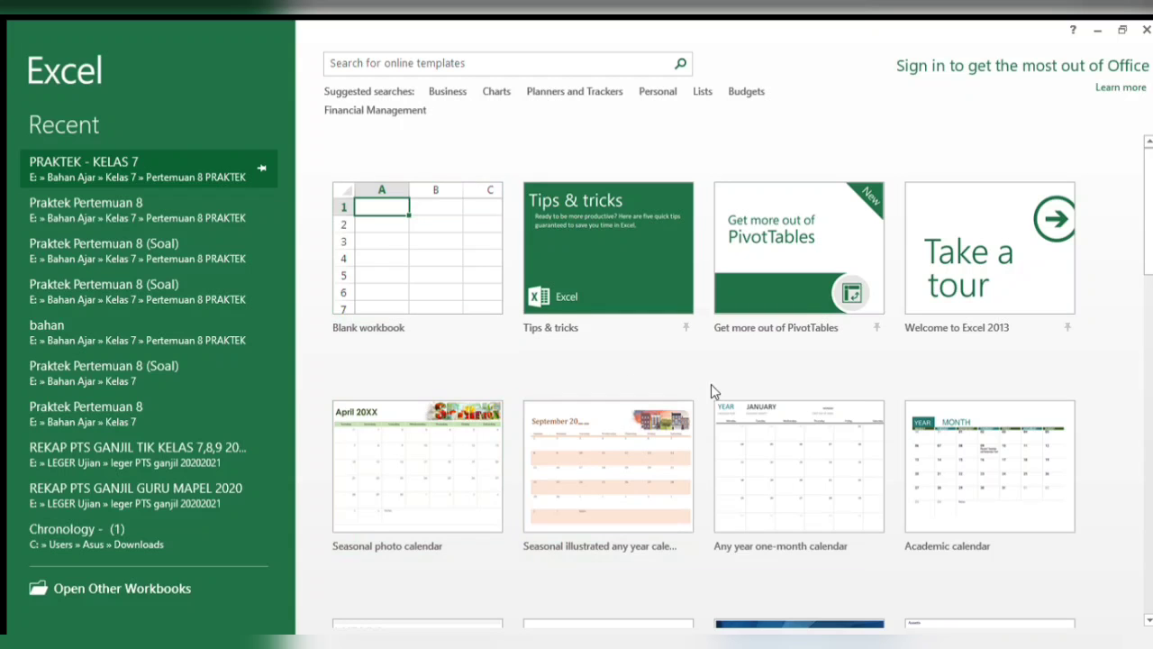
# - Look through the available templates and create a new blank workbook
pyautogui.scroll(-1, 862, 410)
pyautogui.scroll(-5, 862, 409)
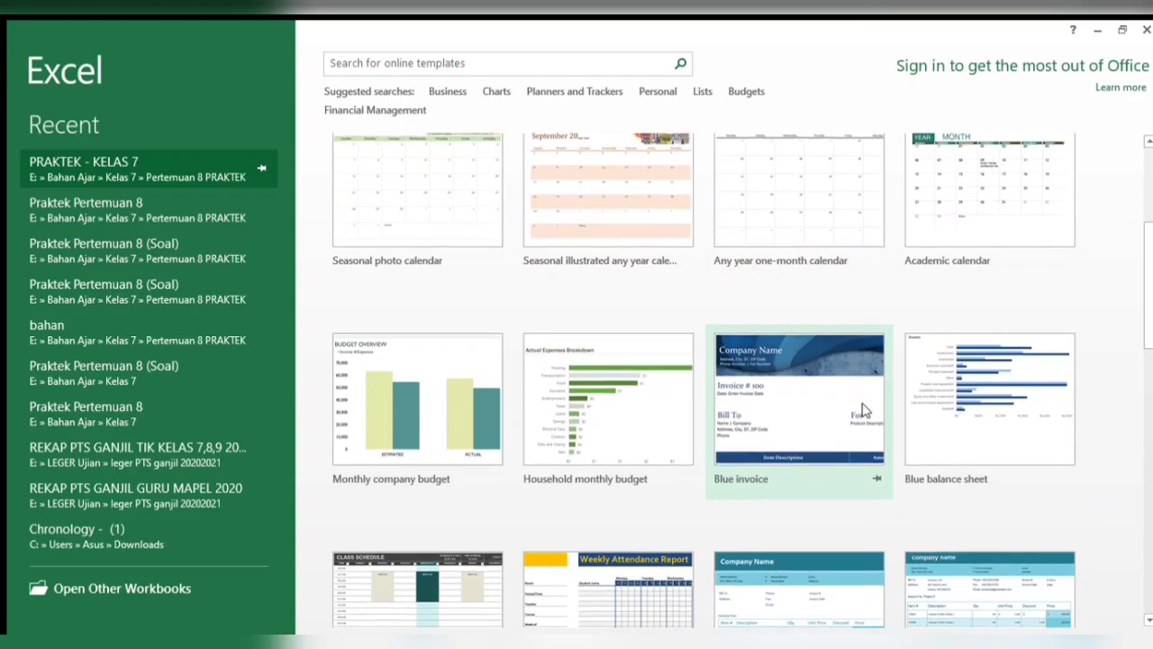
pyautogui.scroll(-5, 862, 410)
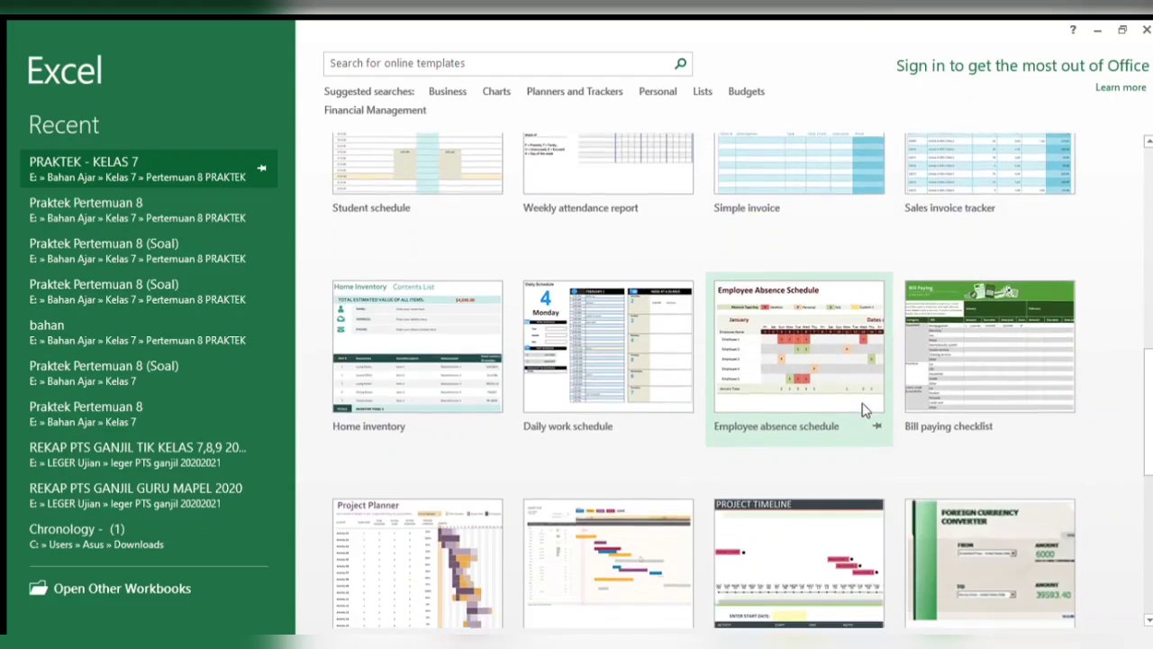
pyautogui.scroll(-4, 862, 410)
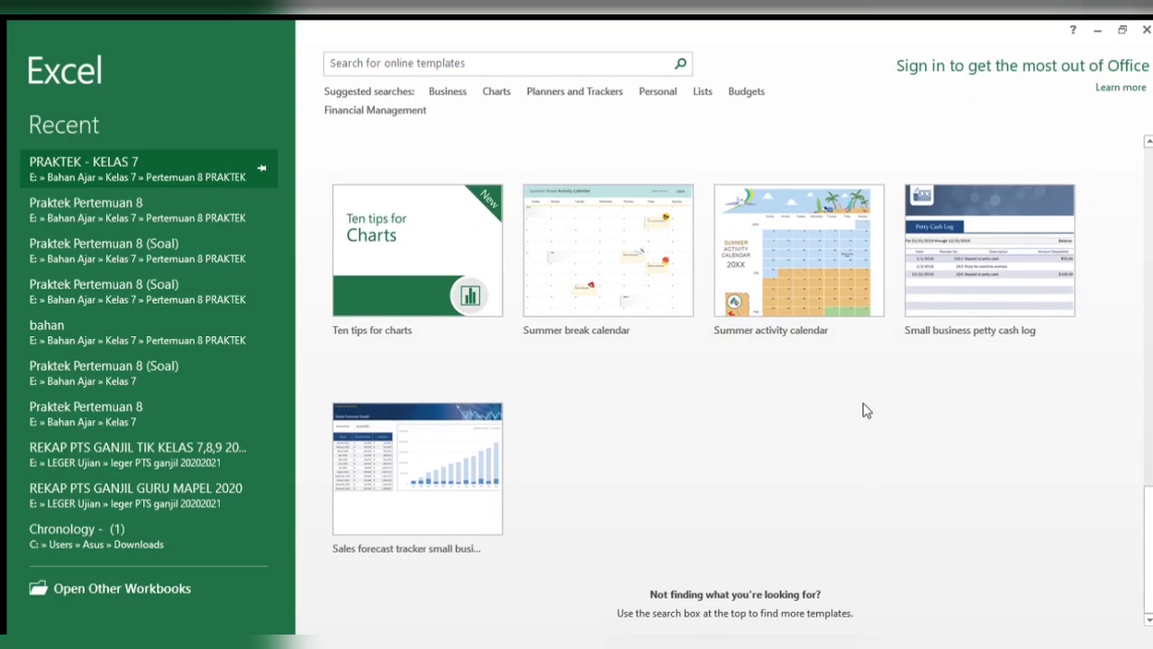
pyautogui.scroll(12, 862, 410)
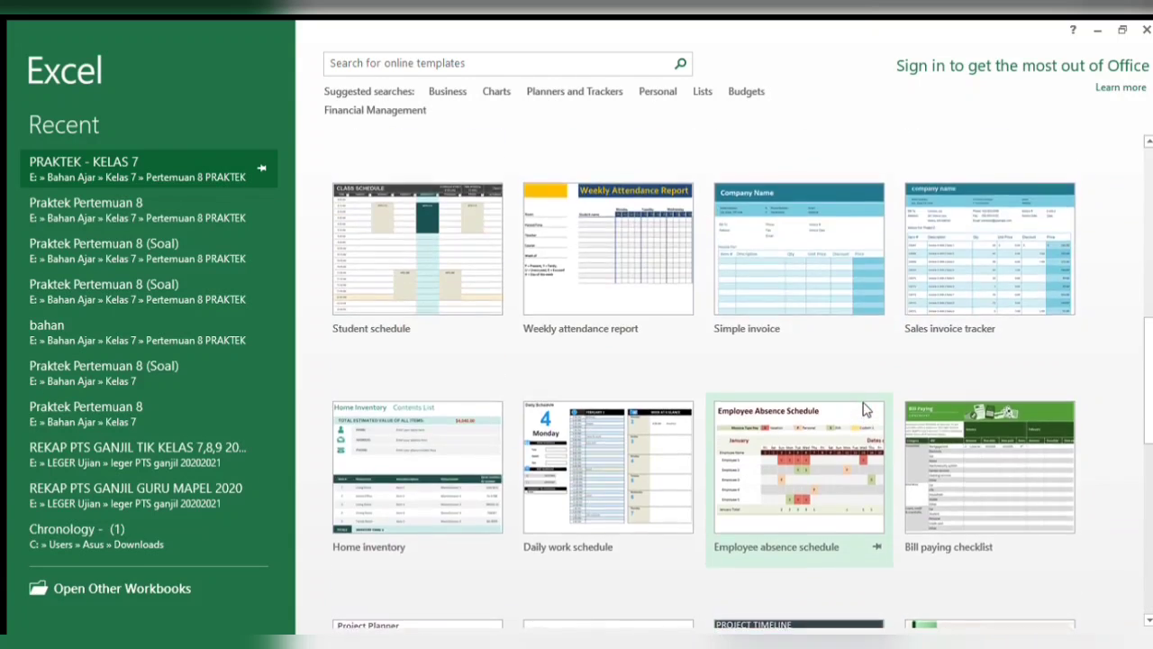
pyautogui.scroll(4, 863, 409)
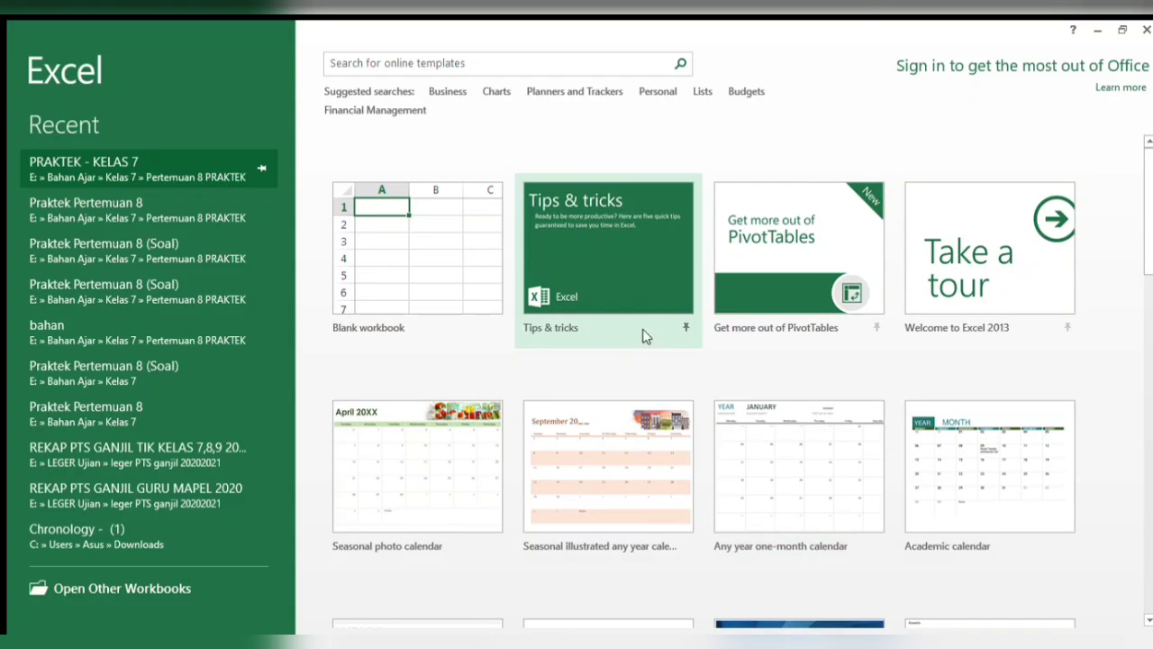
pyautogui.click(414, 257)
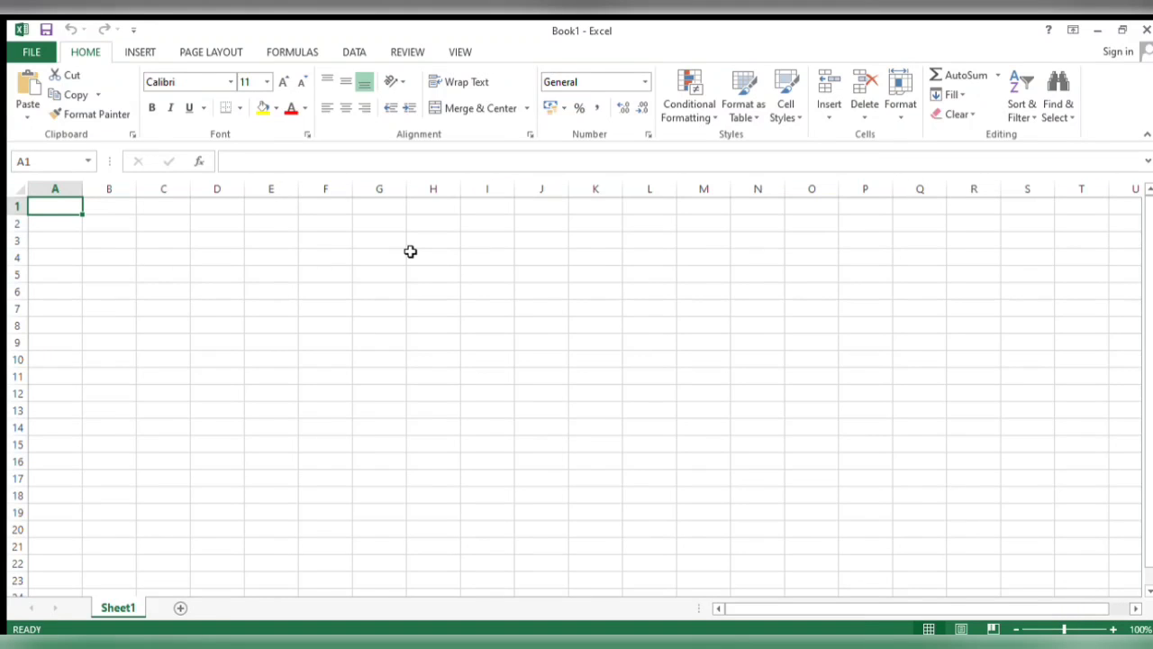
pyautogui.click(325, 274)
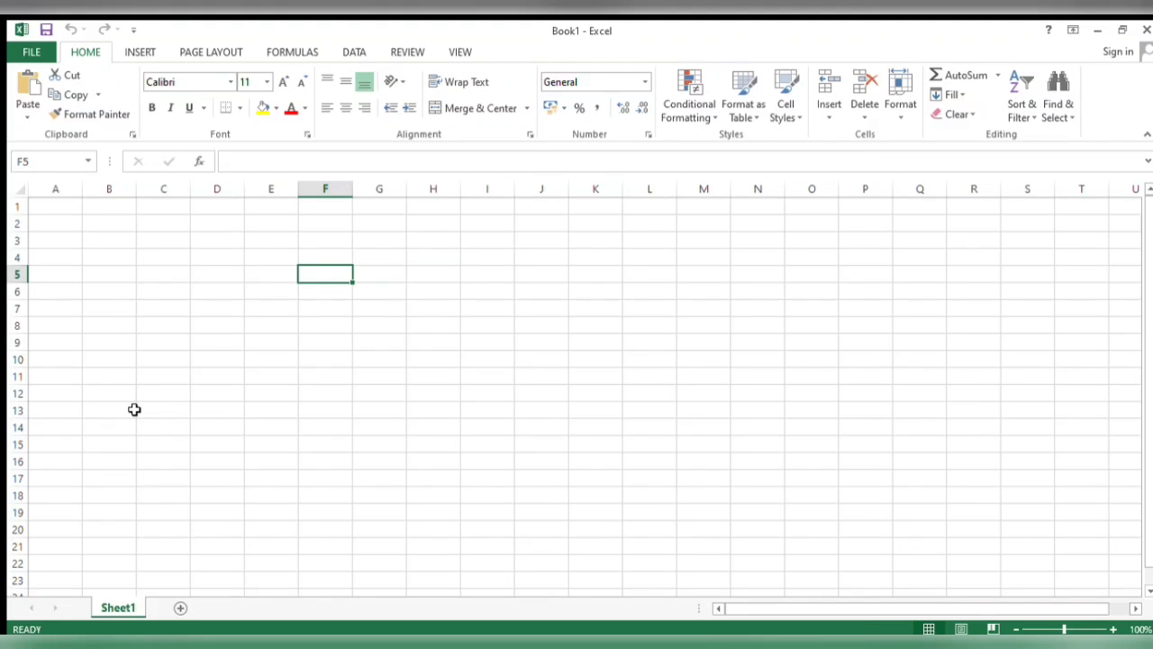
# - Save the new workbook as Latihan Excel in the Documents folder
pyautogui.click(41, 52)
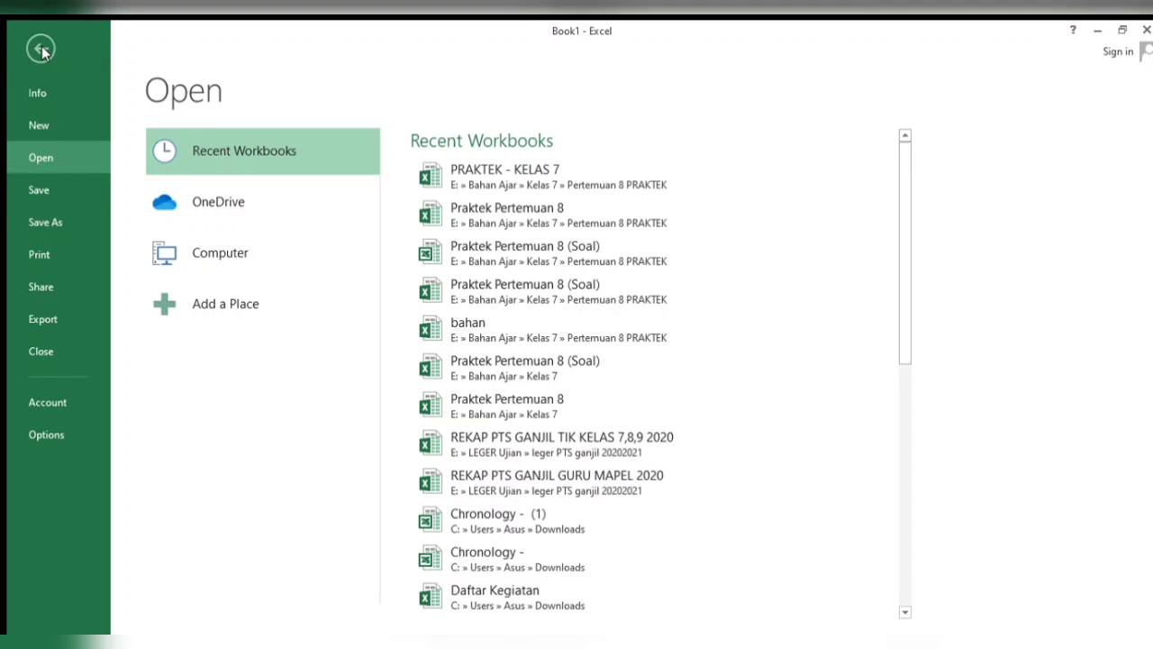
pyautogui.click(48, 194)
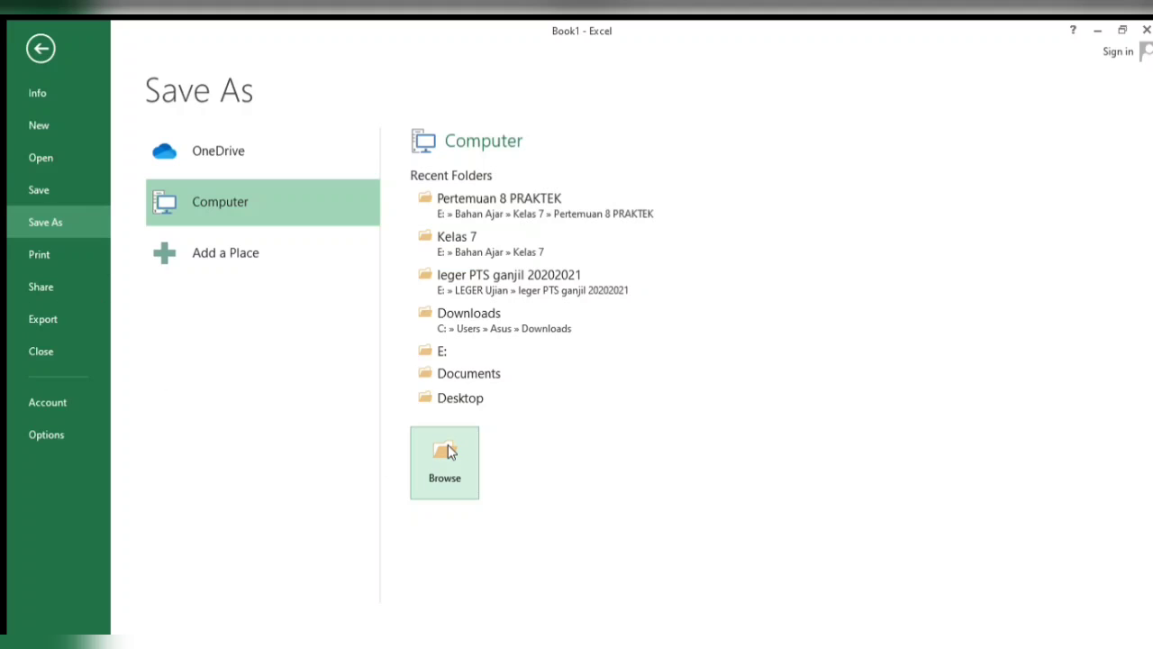
pyautogui.click(443, 456)
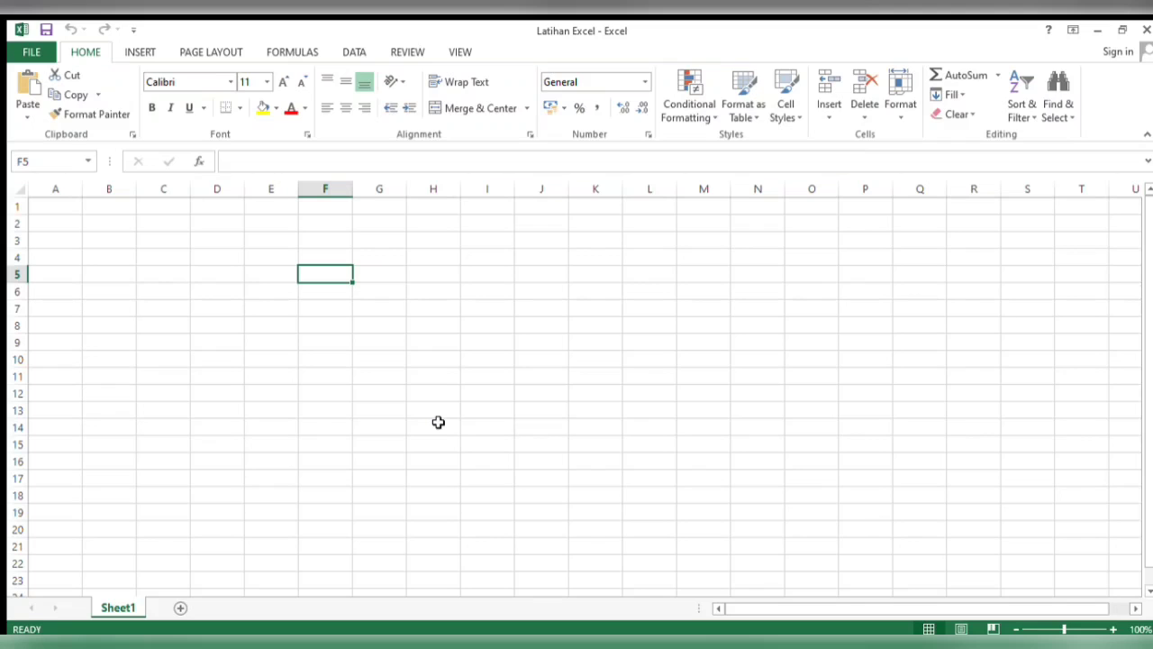
pyautogui.click(388, 289)
pyautogui.click(758, 376)
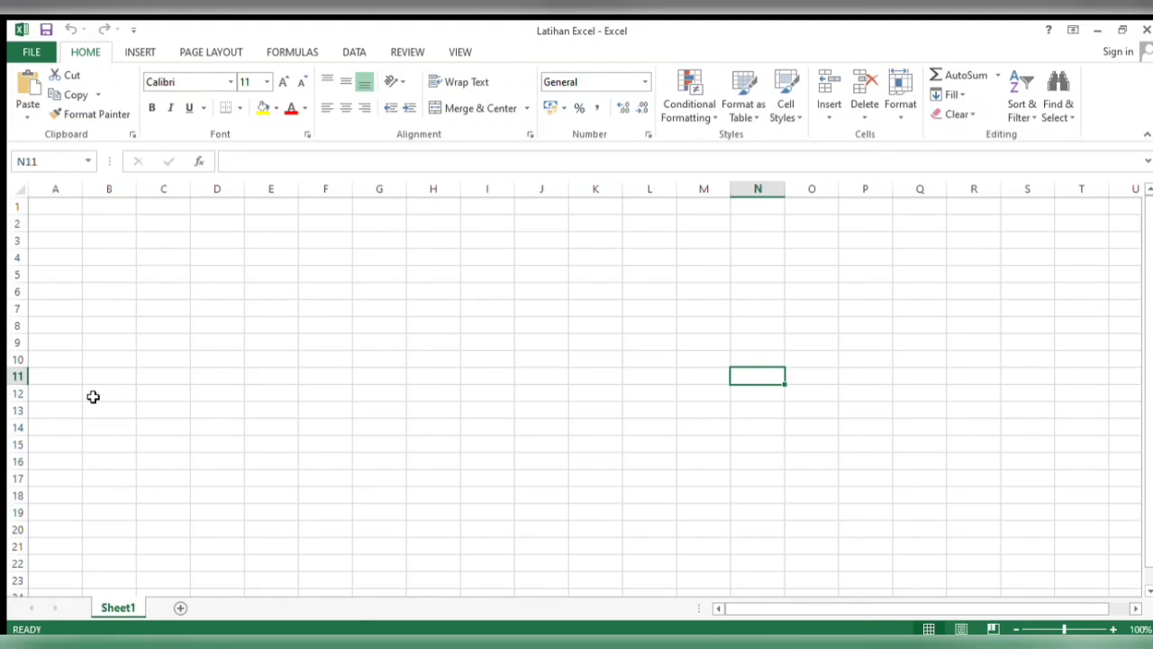
# - Look through the whole list of recent workbooks and choose PRAKTEK - KELAS 7
pyautogui.click(29, 53)
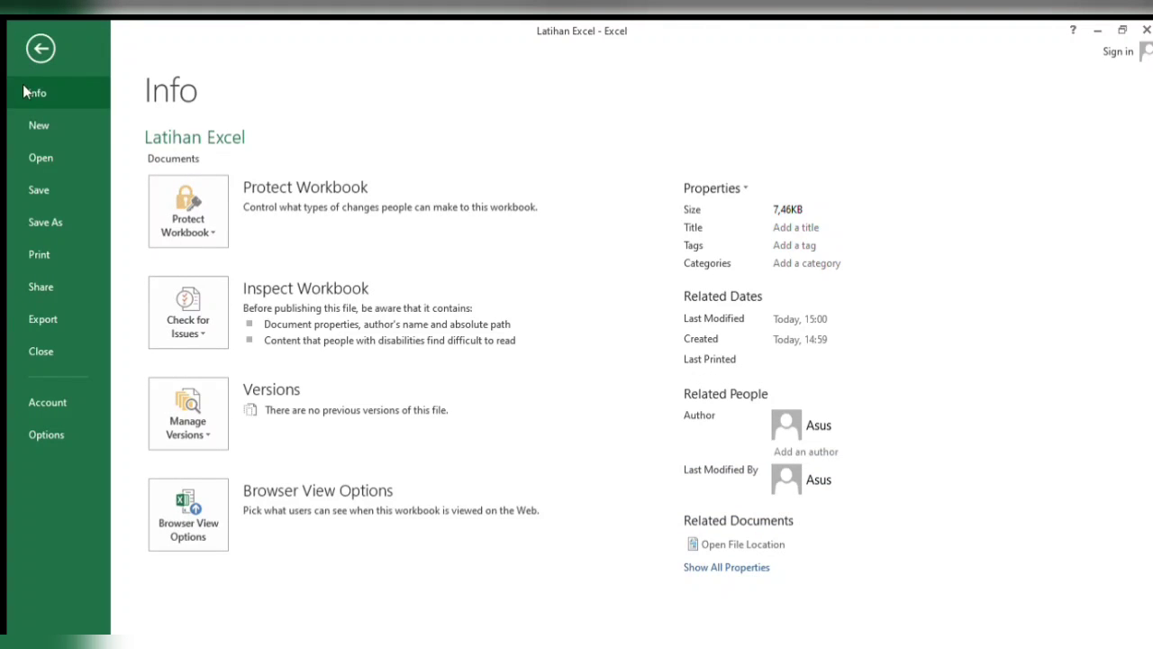
pyautogui.click(26, 156)
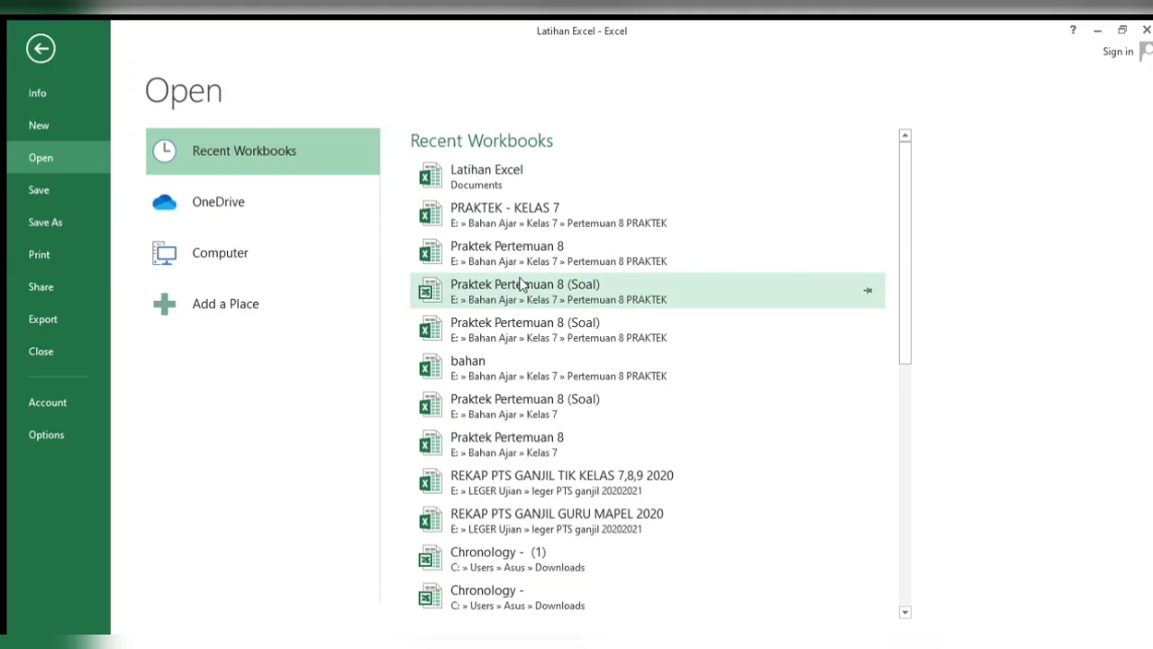
pyautogui.scroll(-4, 523, 287)
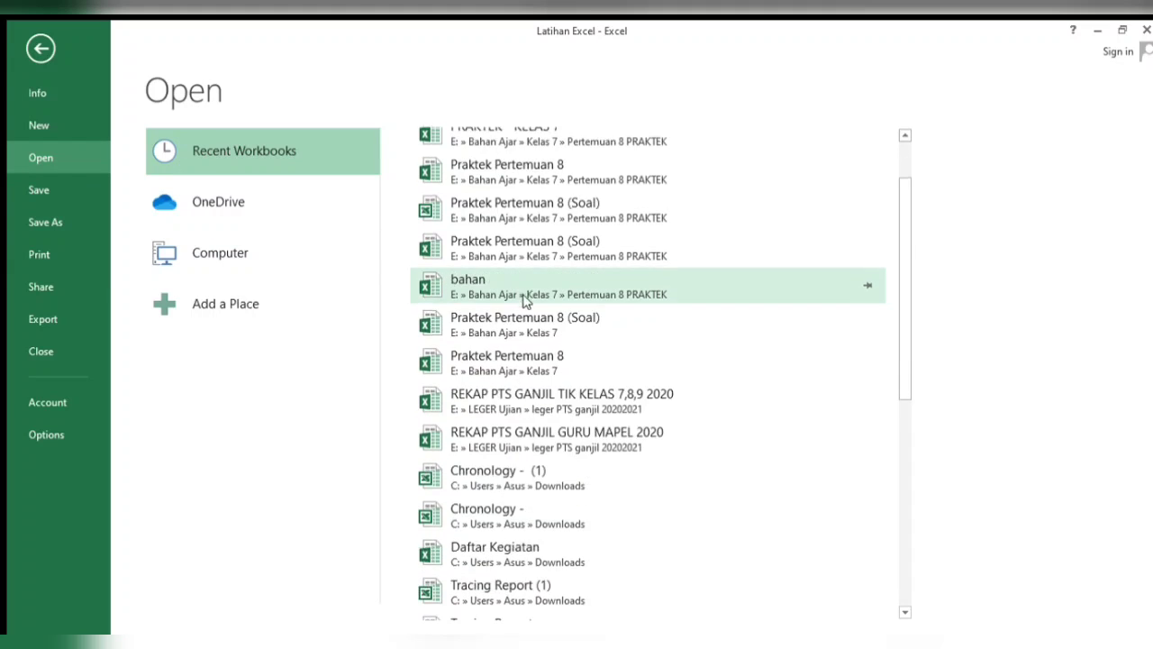
pyautogui.scroll(-3, 526, 394)
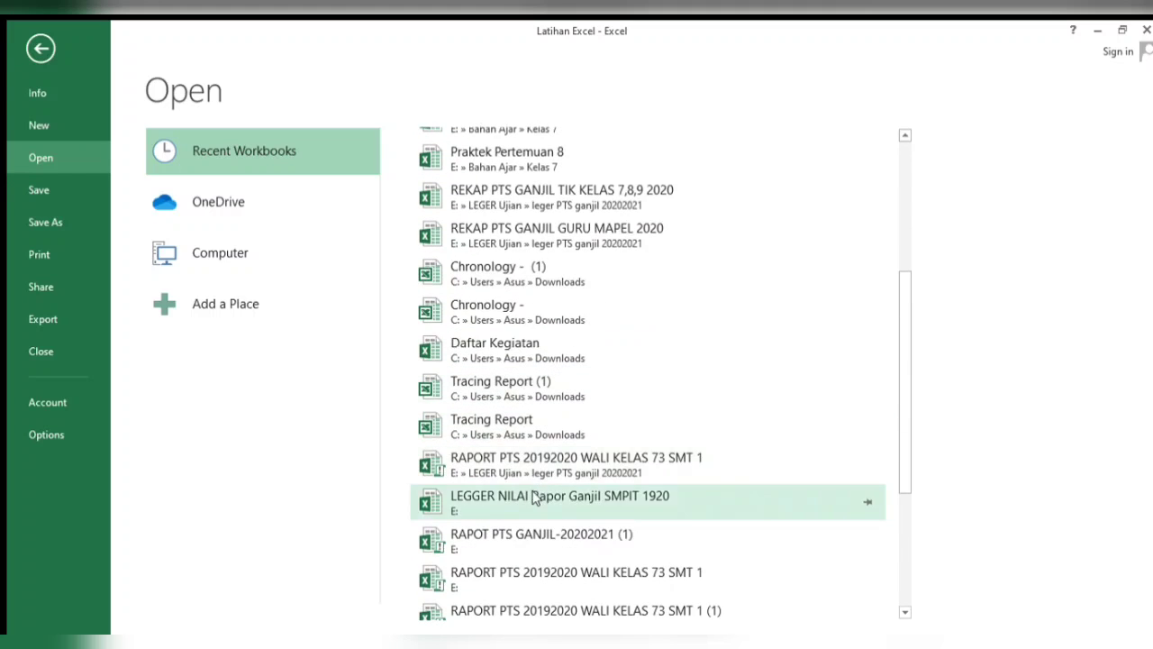
pyautogui.scroll(-4, 530, 451)
pyautogui.scroll(-2, 523, 560)
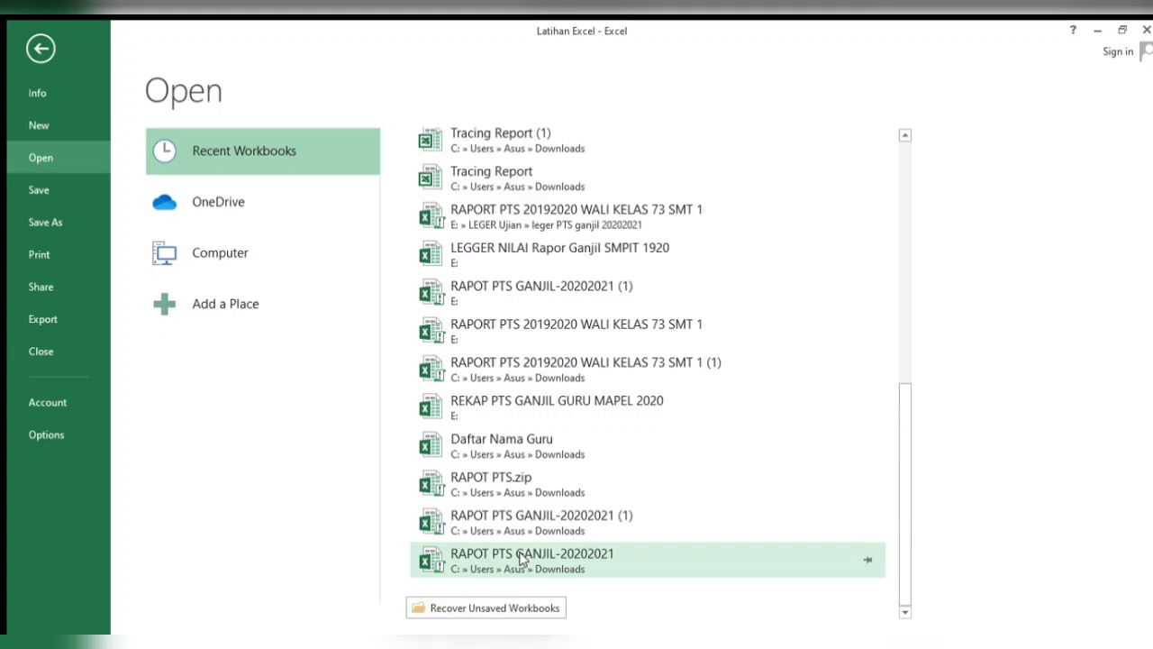
pyautogui.scroll(10, 523, 560)
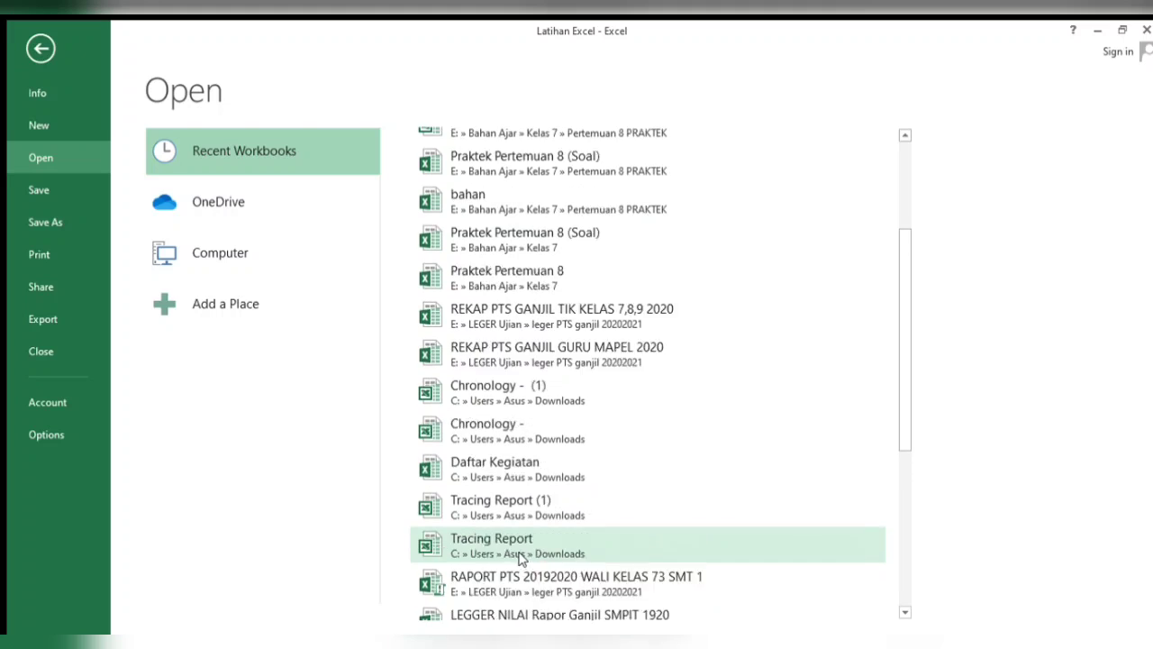
pyautogui.scroll(4, 520, 558)
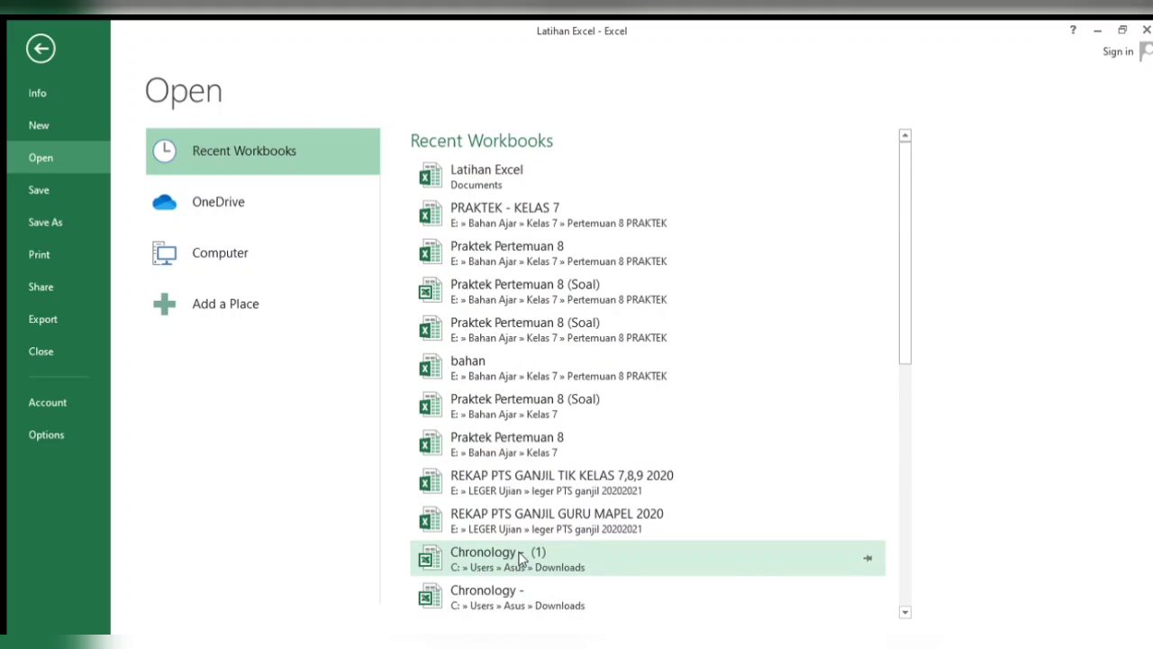
pyautogui.click(546, 223)
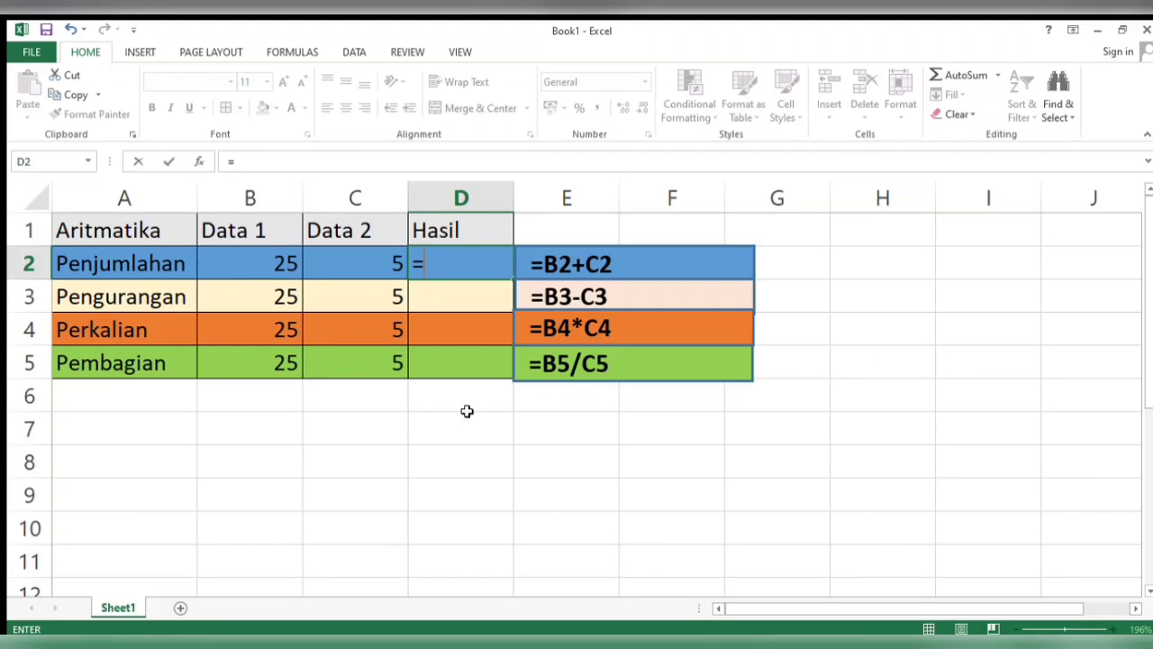
# - Discard the started entry in D2 and calculate the Penjumlahan result there with the formula =B2+C2
pyautogui.press('BackSpace')
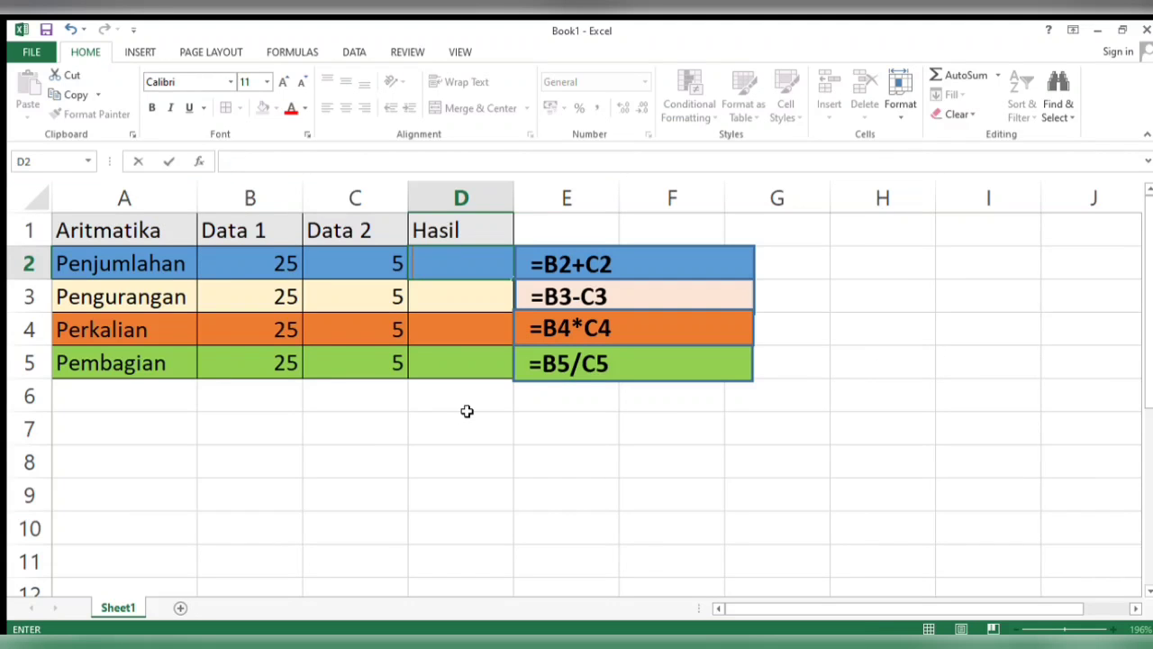
pyautogui.click(465, 409)
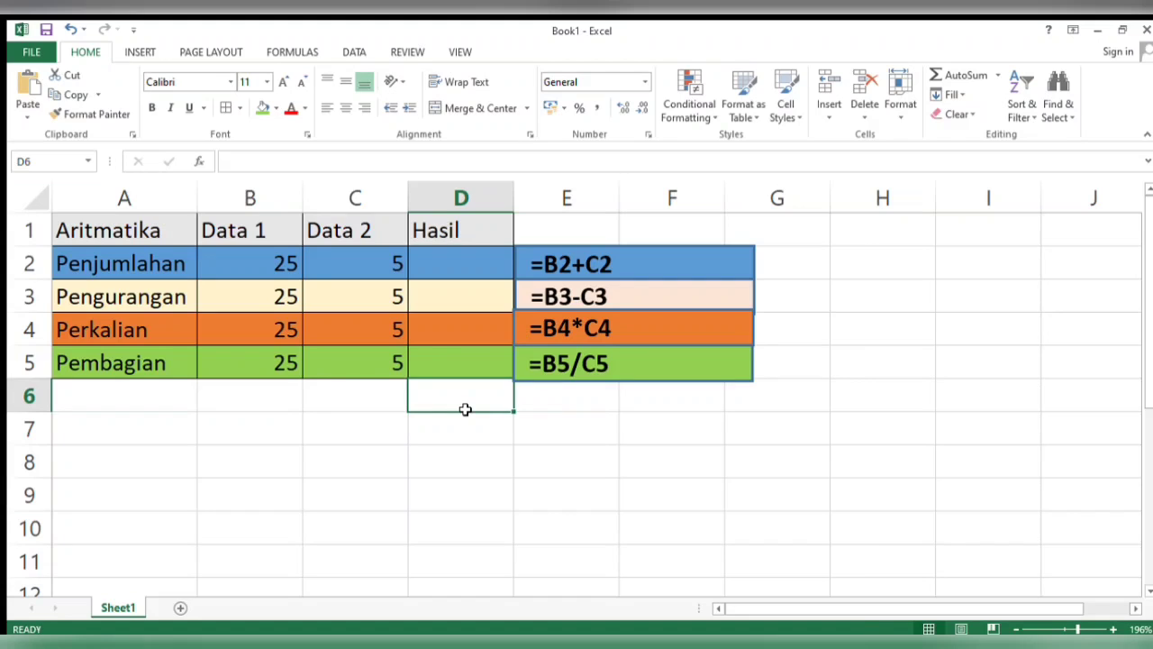
pyautogui.click(434, 261)
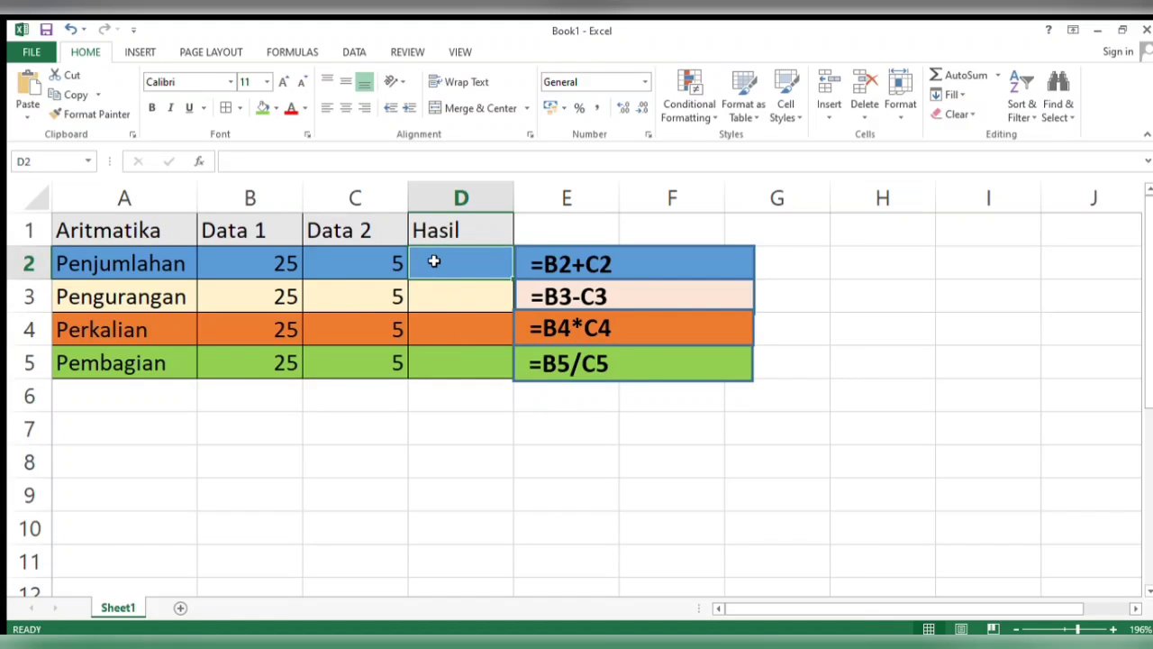
pyautogui.write('=')
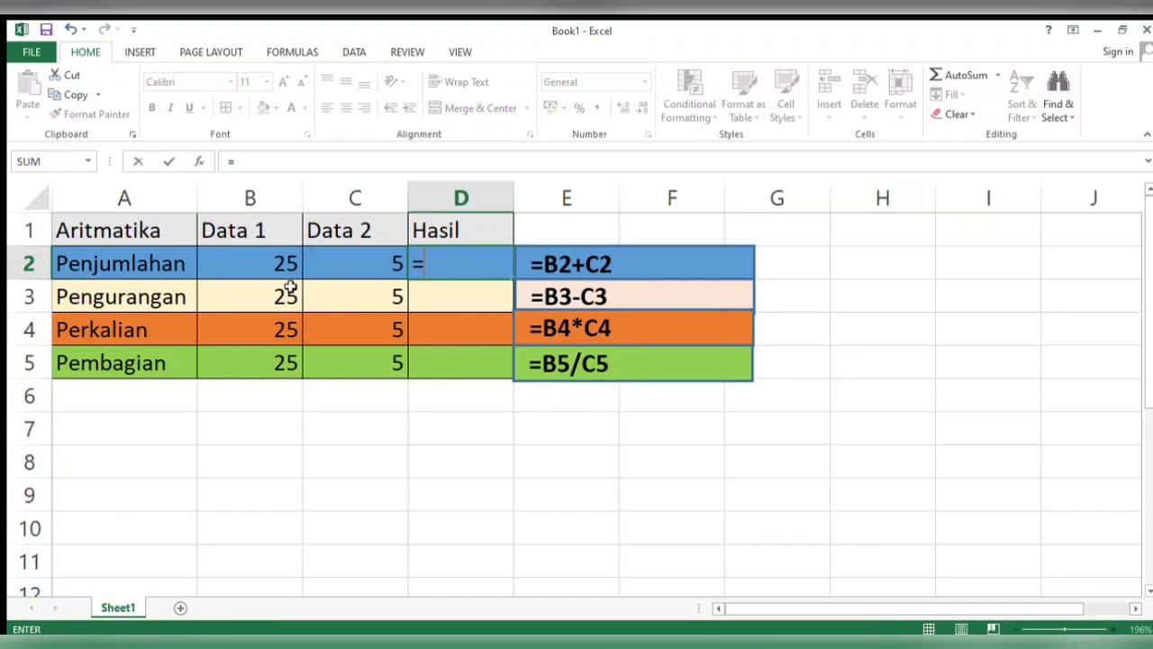
pyautogui.click(268, 269)
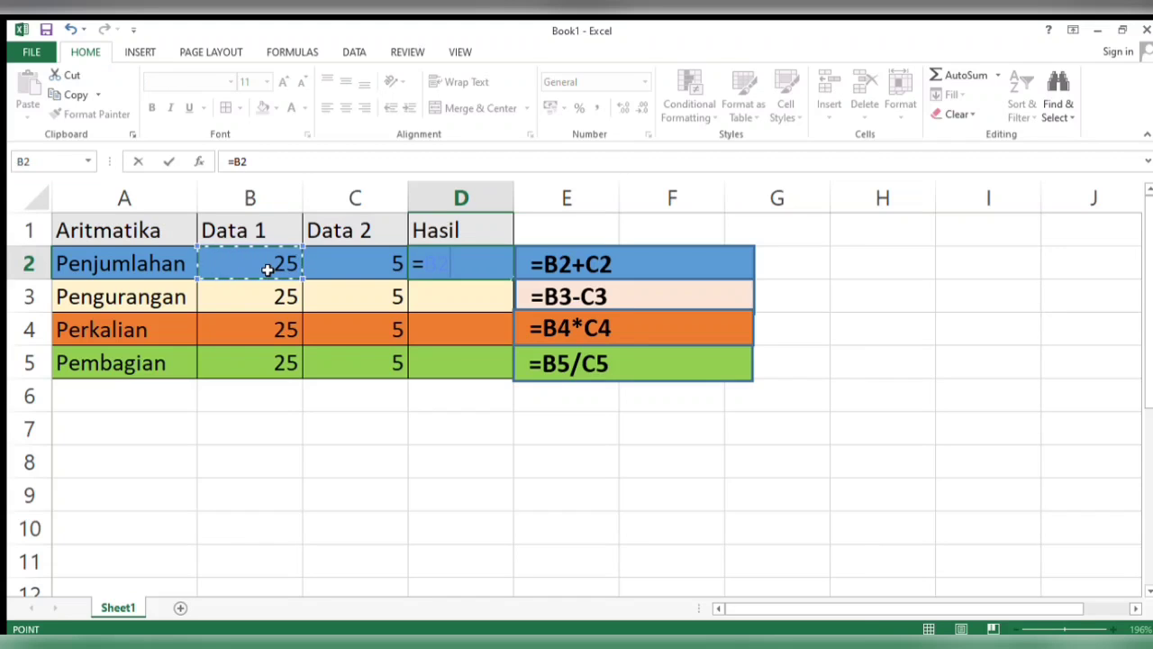
pyautogui.write('+')
pyautogui.click(321, 269)
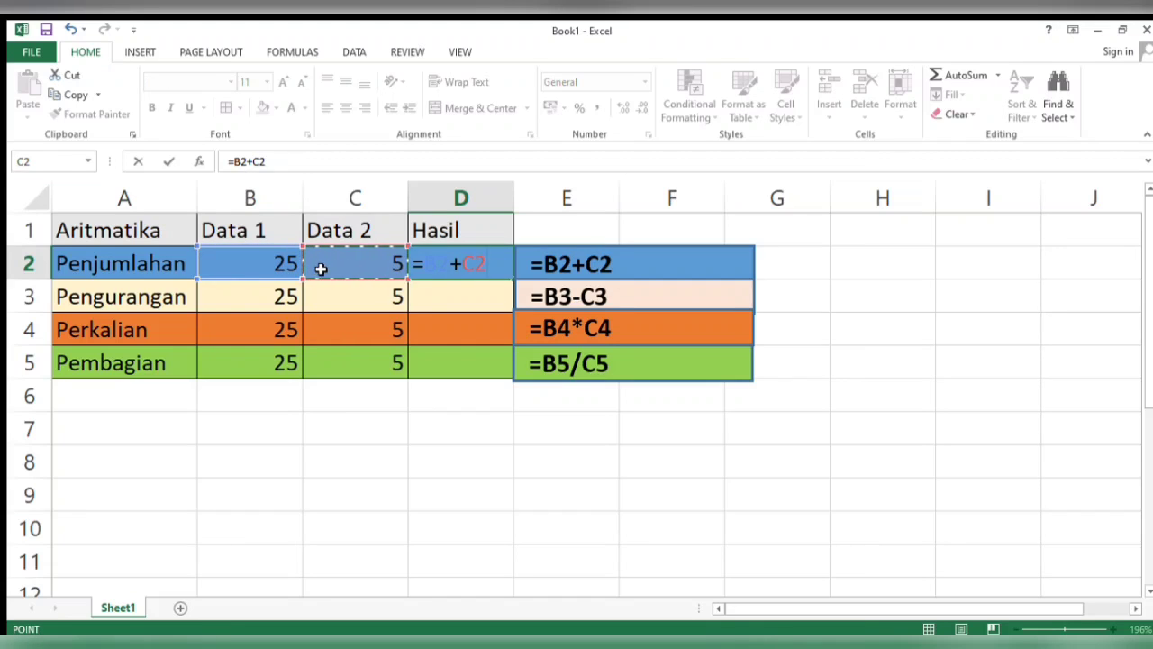
pyautogui.press('Return')
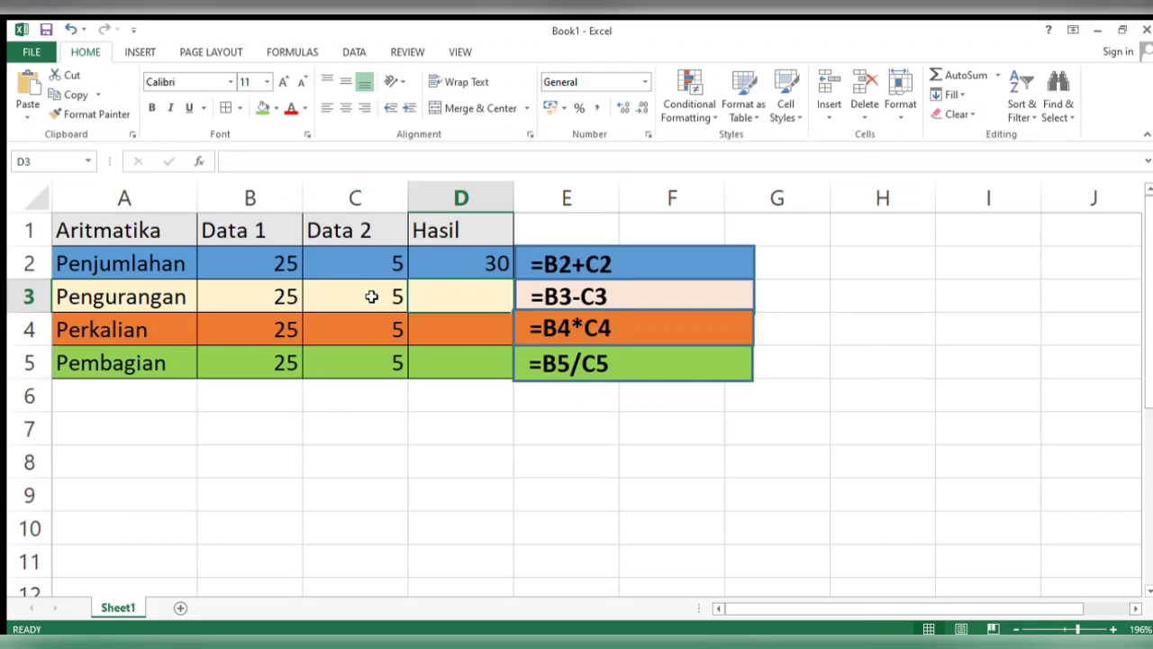
# - Clear the formula from the Penjumlahan result cell D2
pyautogui.click(475, 270)
pyautogui.press('Delete')
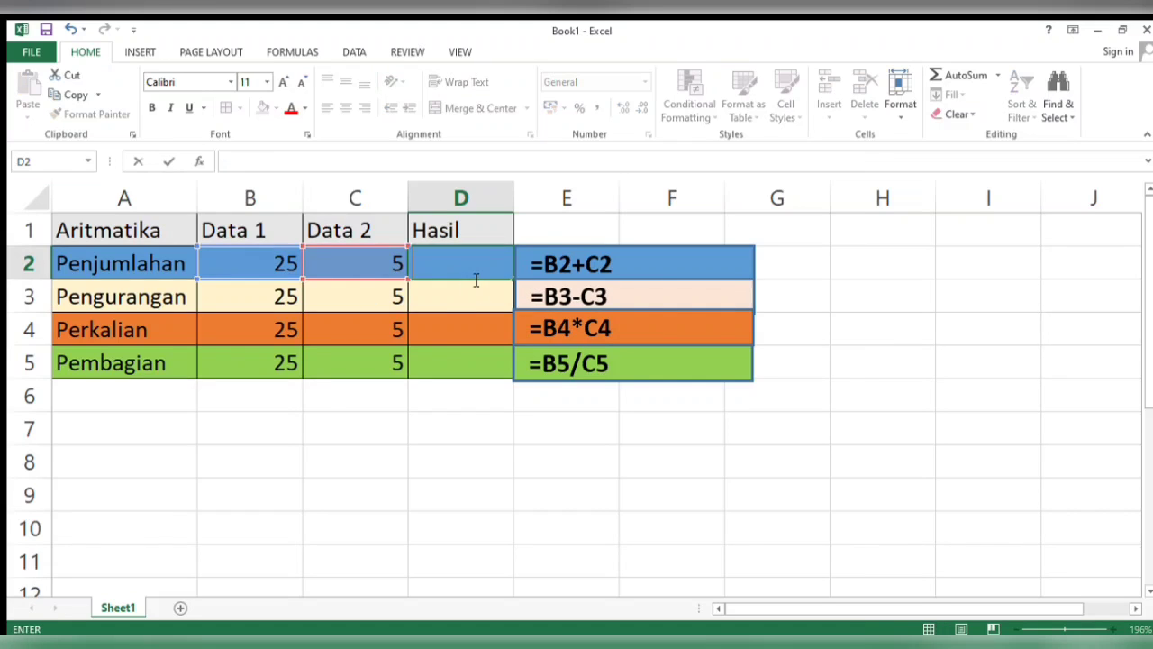
pyautogui.click(389, 494)
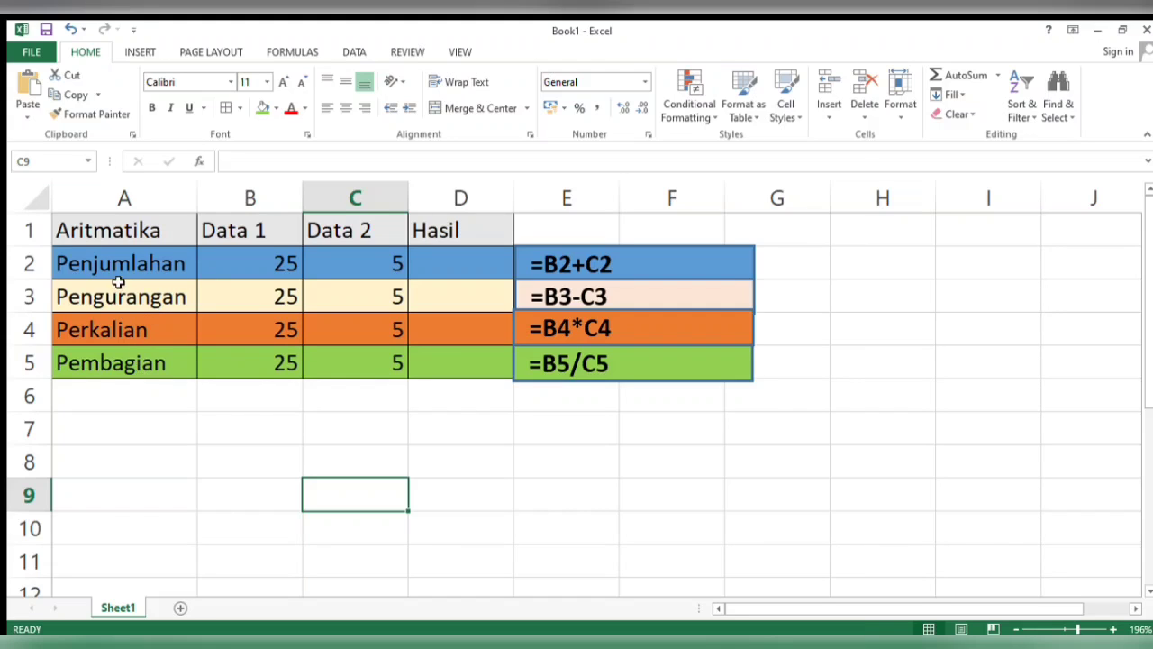
# - Enter the formula =B2+C2 in cell D2 to add Data 1 and Data 2 for Penjumlahan
pyautogui.click(430, 261)
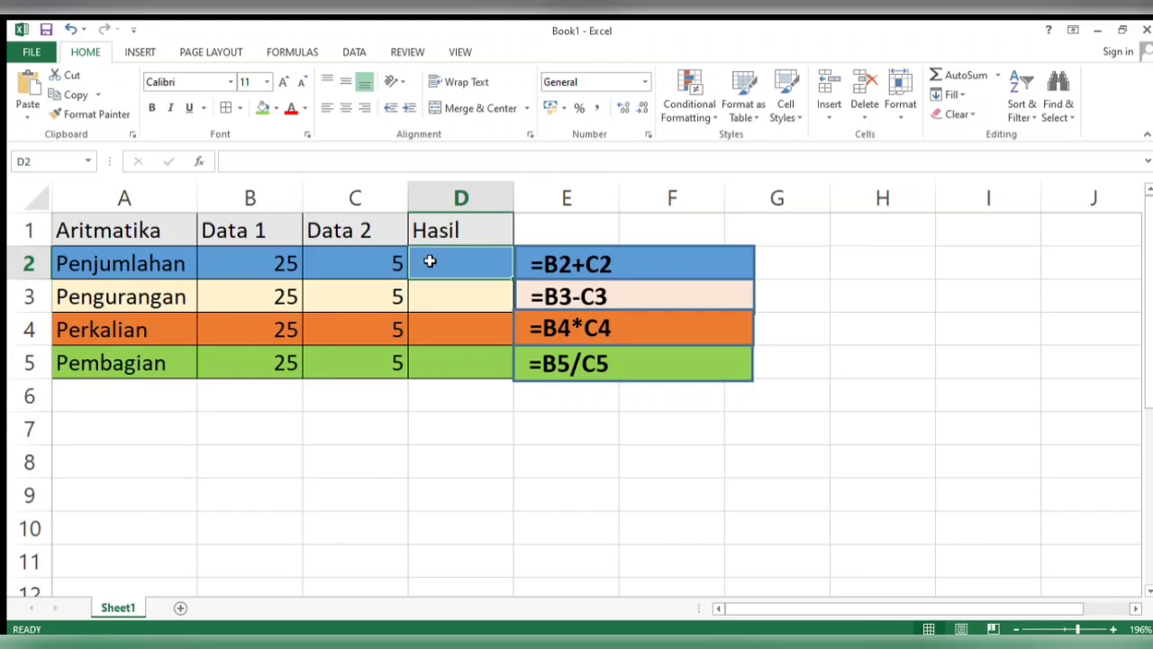
pyautogui.write('=')
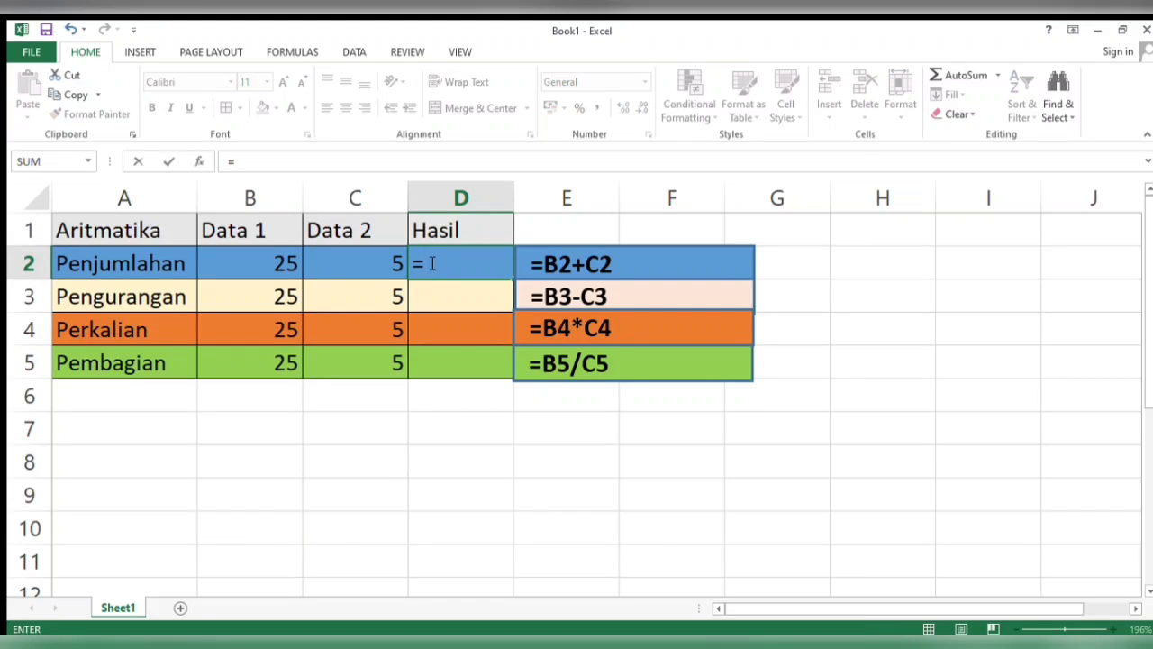
pyautogui.click(261, 263)
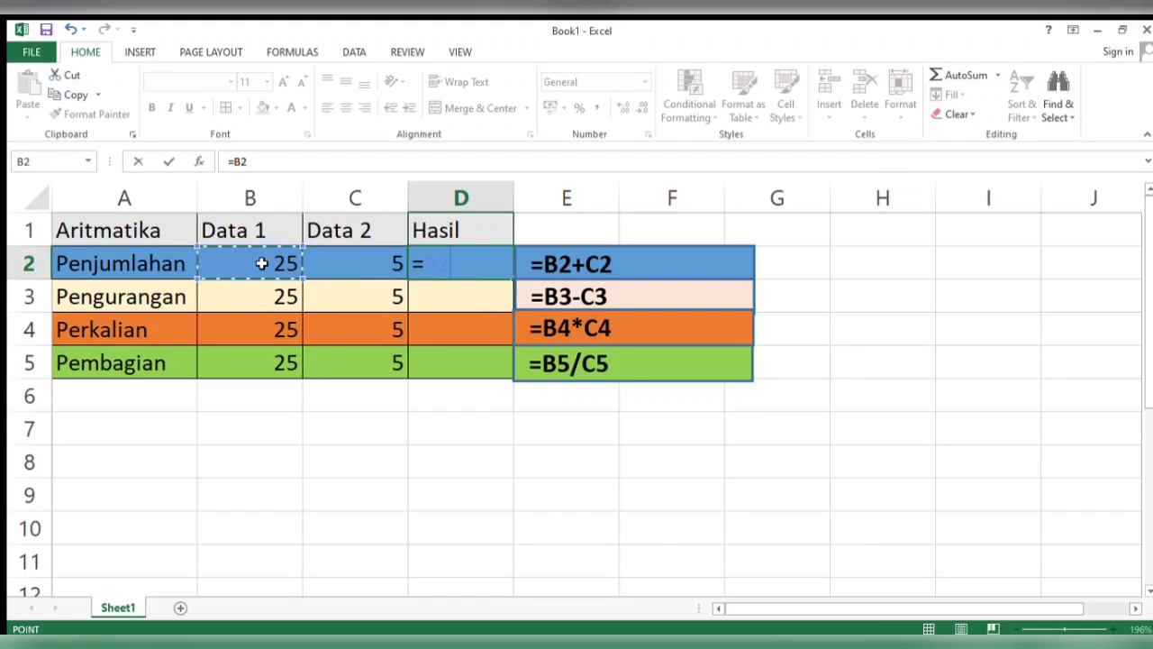
pyautogui.write('+')
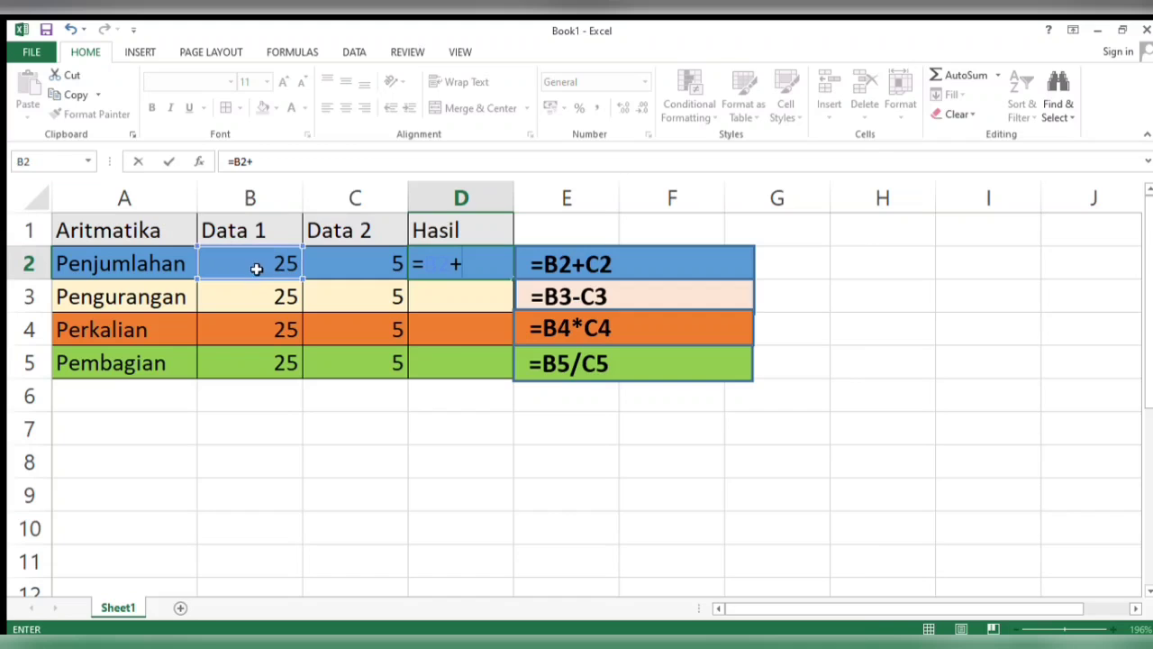
pyautogui.click(336, 262)
pyautogui.press('Return')
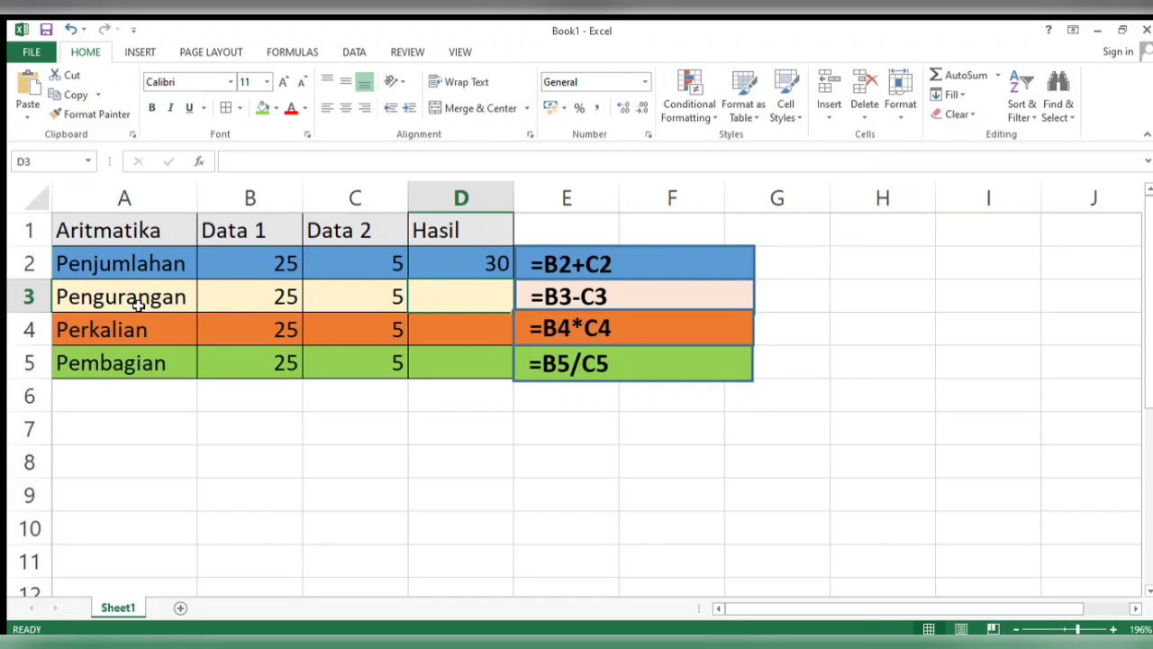
# - Enter the formula =B3-C3 in cell D3 to subtract Data 2 from Data 1 for Pengurangan
pyautogui.doubleClick(454, 307)
pyautogui.write('=')
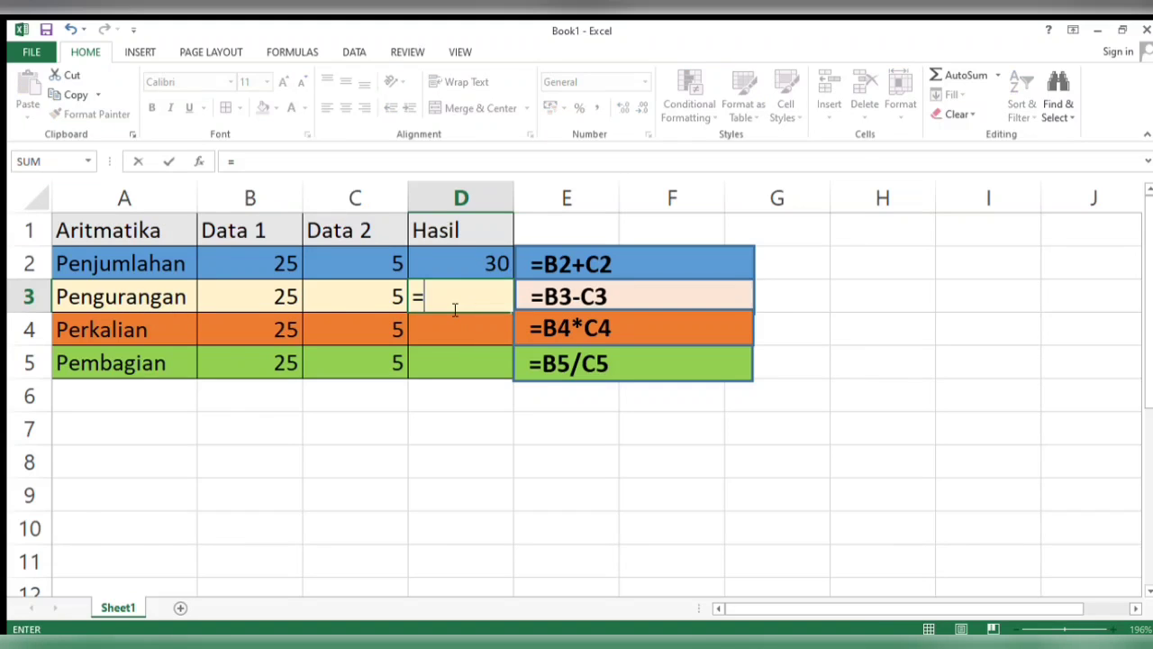
pyautogui.click(286, 301)
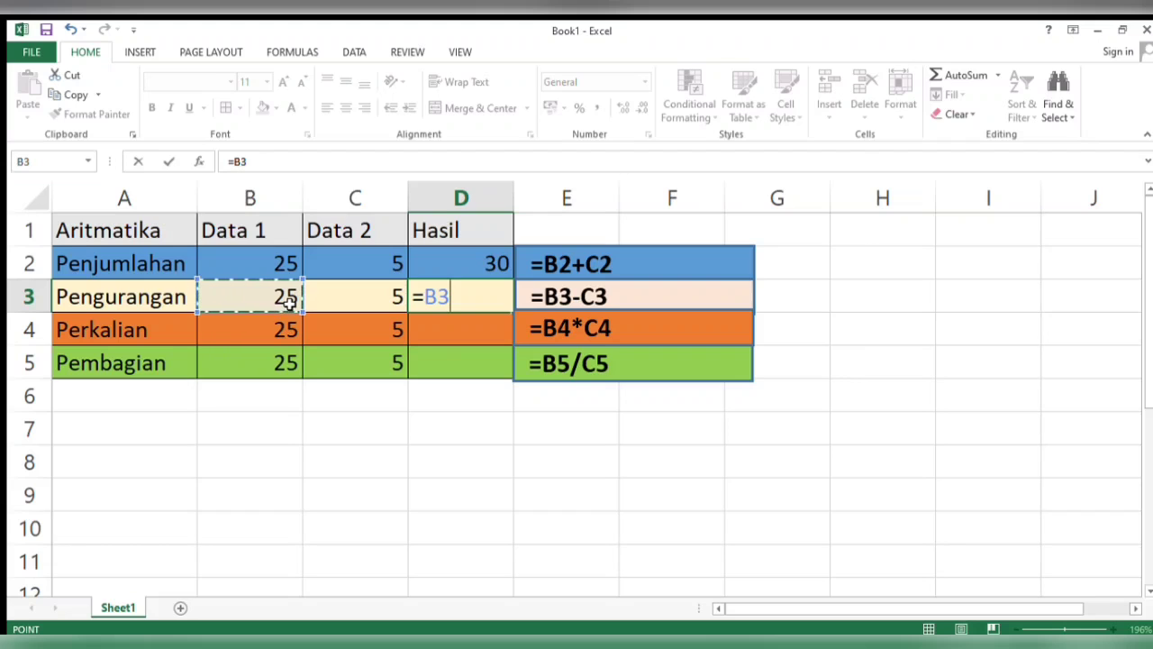
pyautogui.write('-')
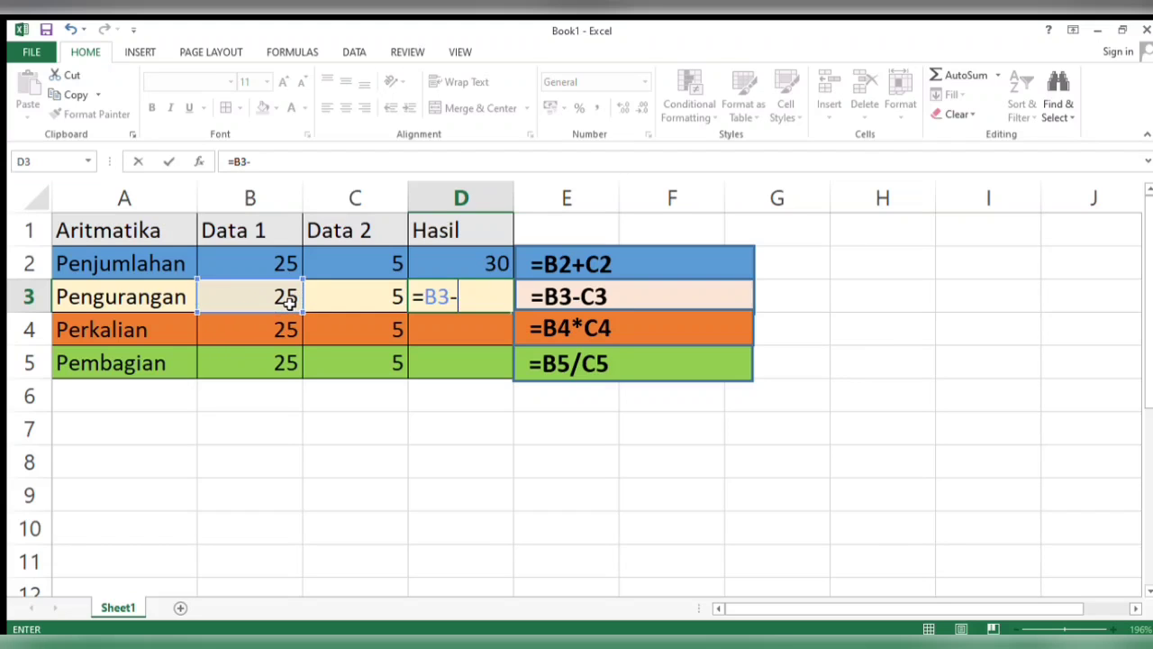
pyautogui.click(346, 298)
pyautogui.press('Return')
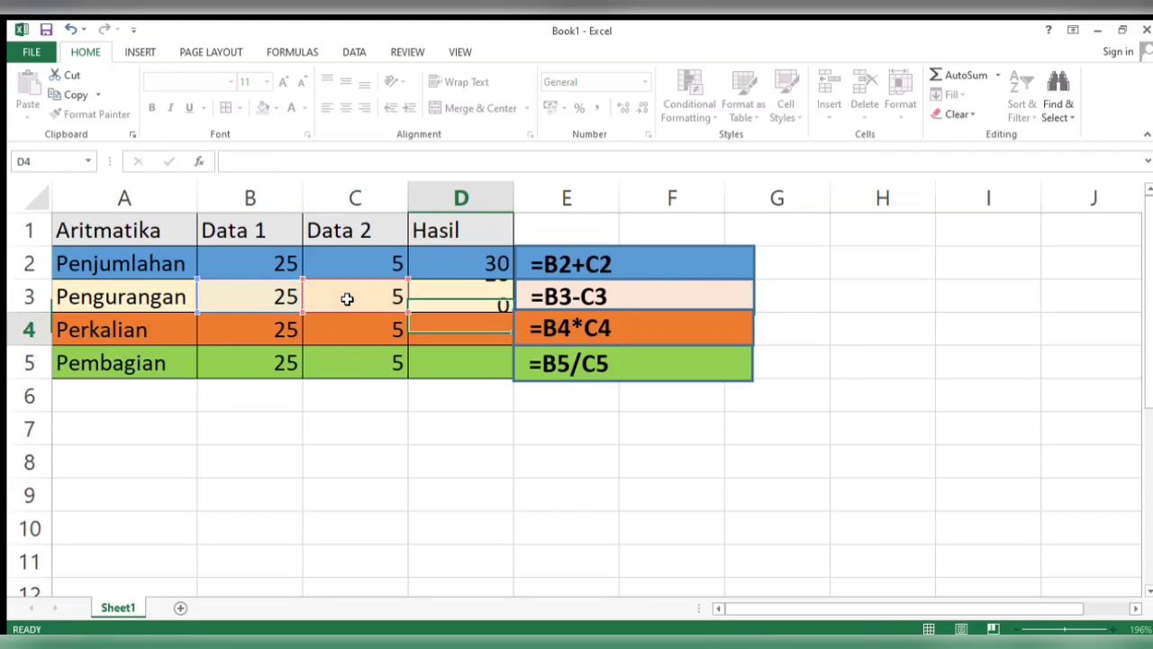
# - Enter the formula =B4*C4 in cell D4 to multiply Data 1 by Data 2 for Perkalian
pyautogui.write('=')
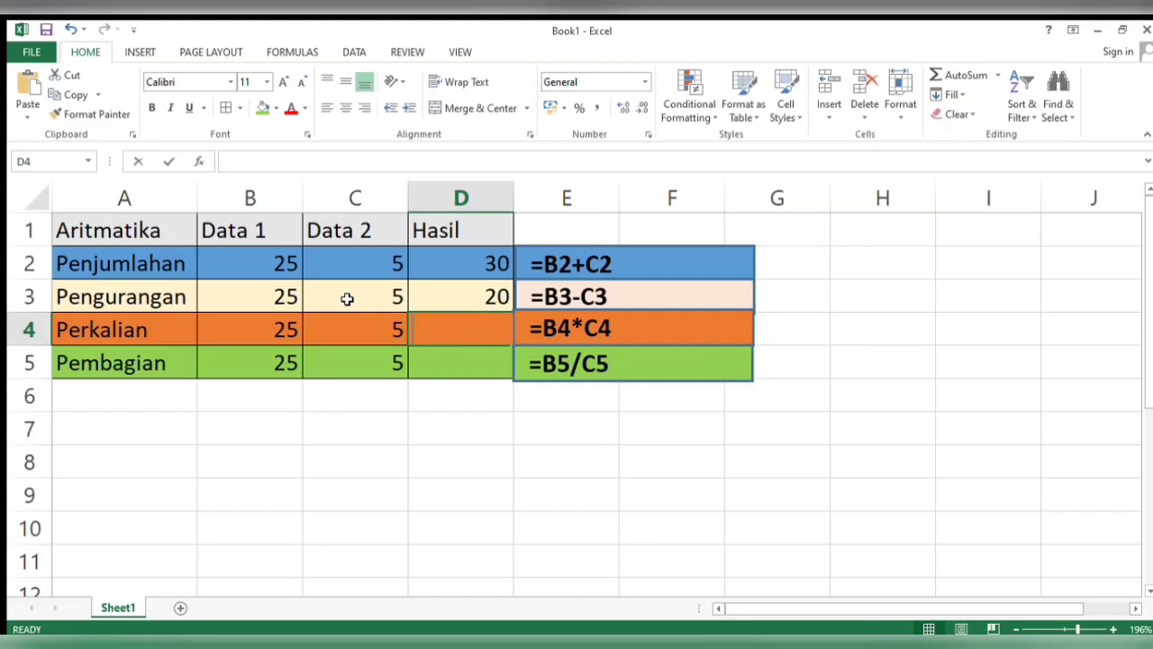
pyautogui.click(287, 329)
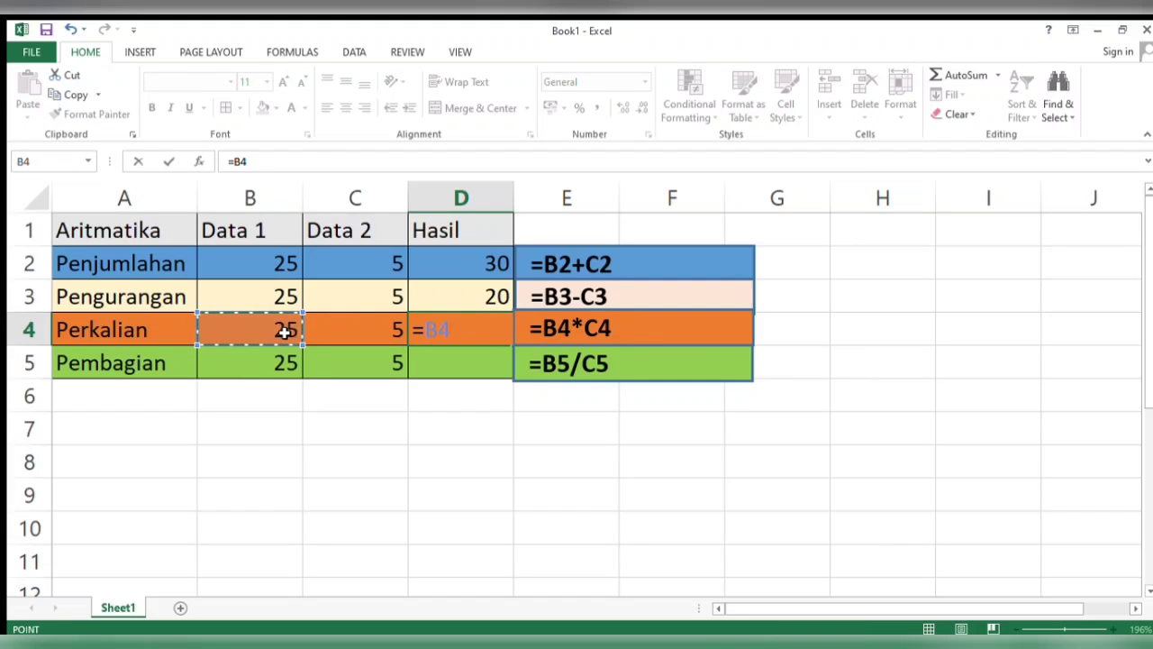
pyautogui.write('*')
pyautogui.click(340, 333)
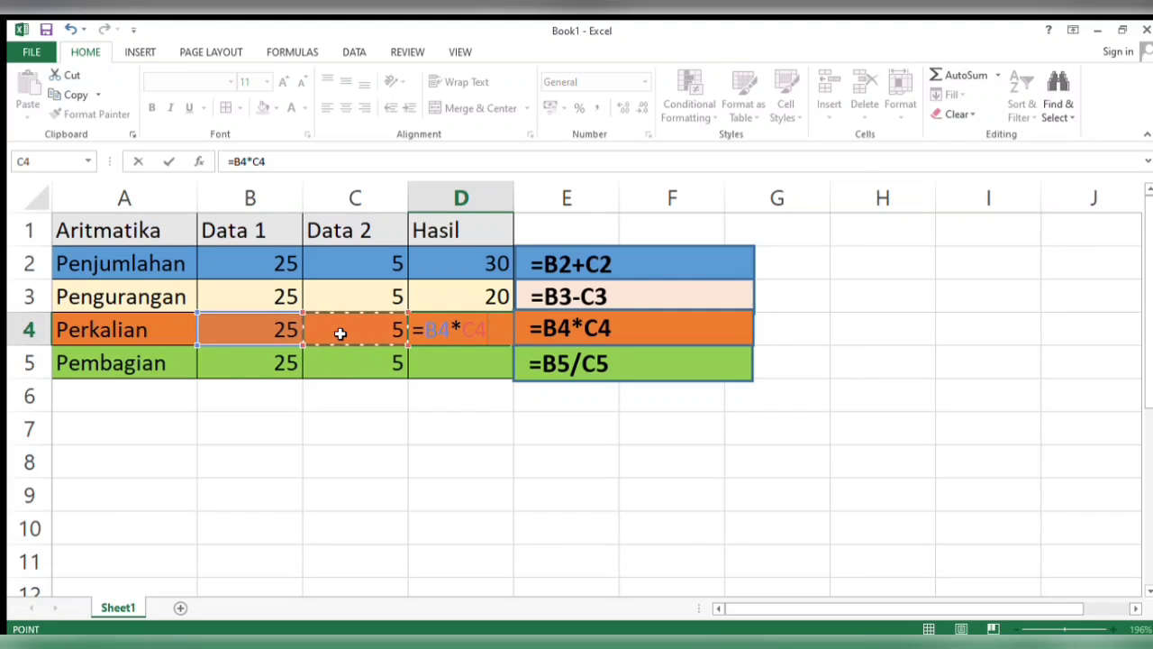
pyautogui.press('Return')
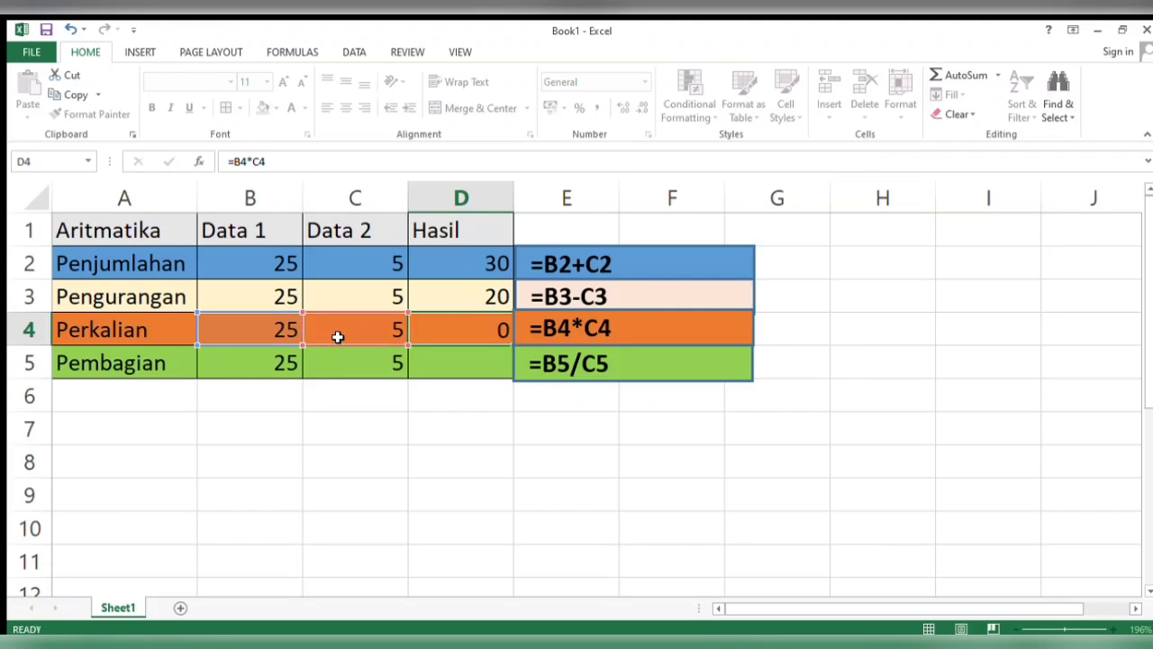
# - Enter the formula =B5/C5 in cell D5 to divide Data 1 by Data 2 for Pembagian
pyautogui.write('=')
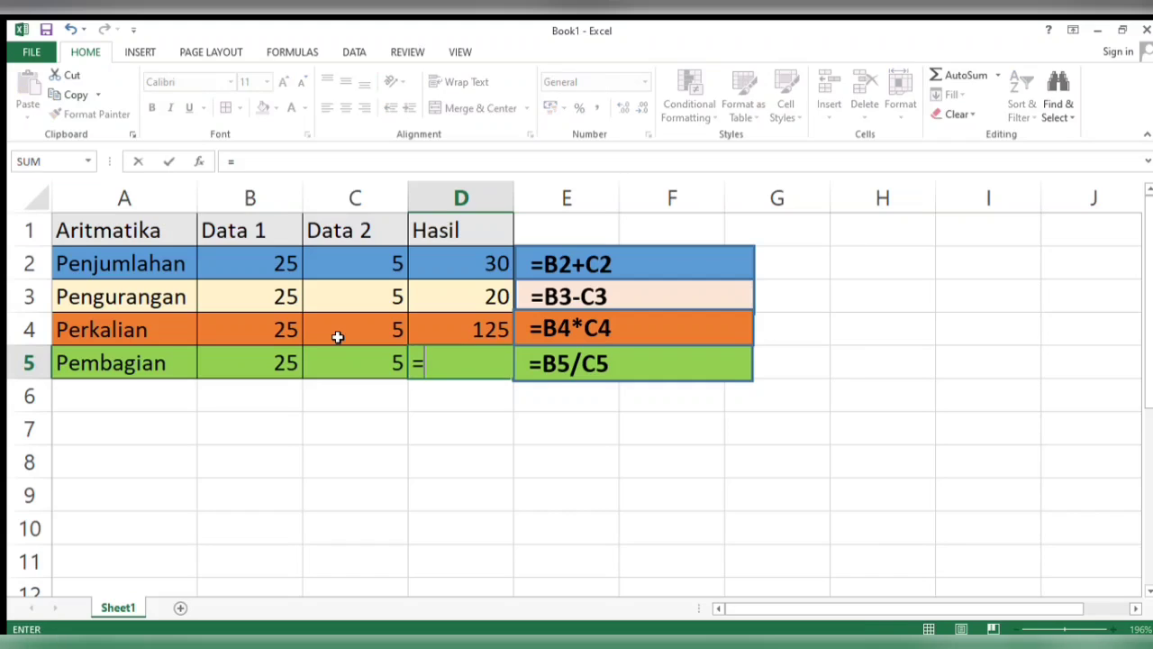
pyautogui.click(284, 364)
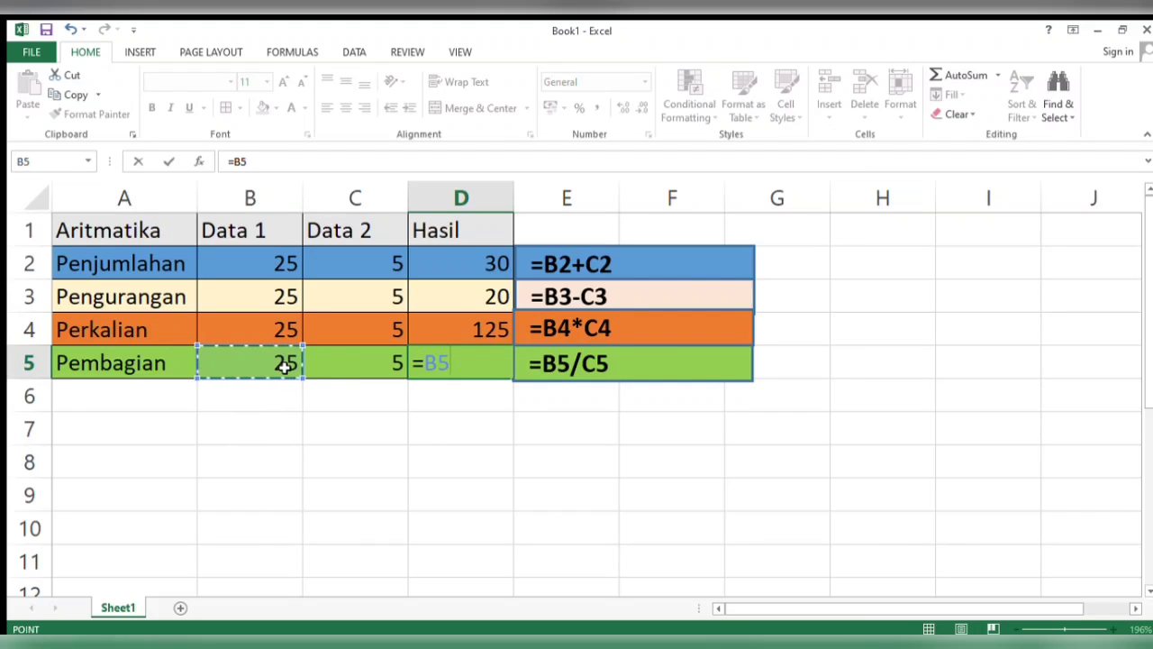
pyautogui.write('/')
pyautogui.click(381, 367)
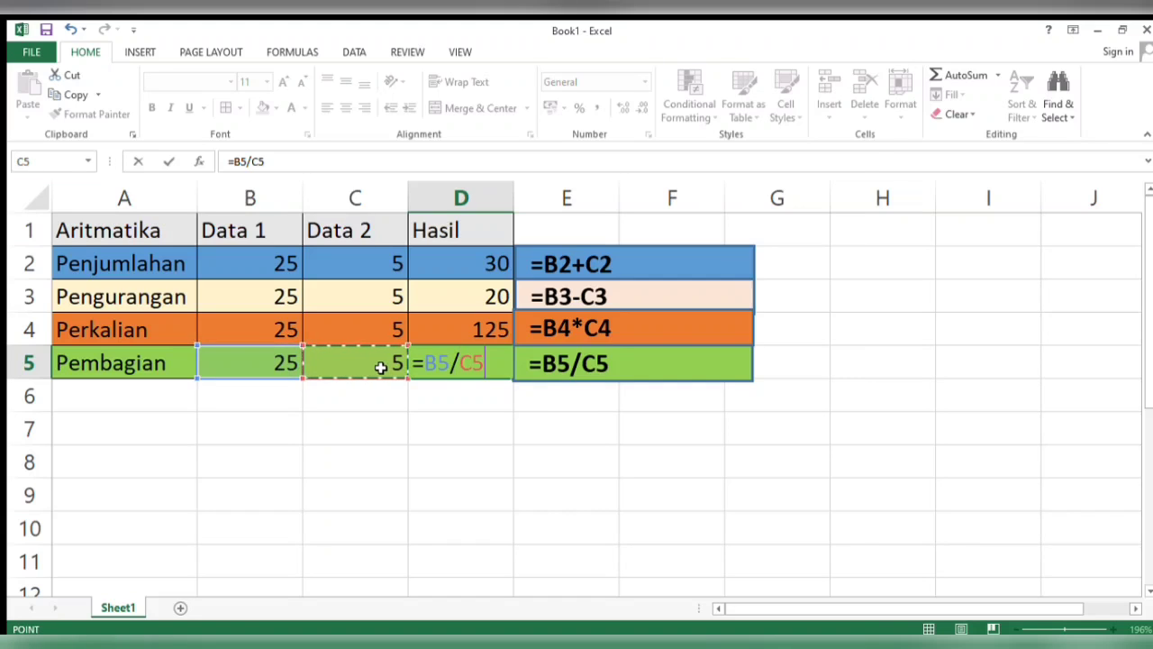
pyautogui.press('Return')
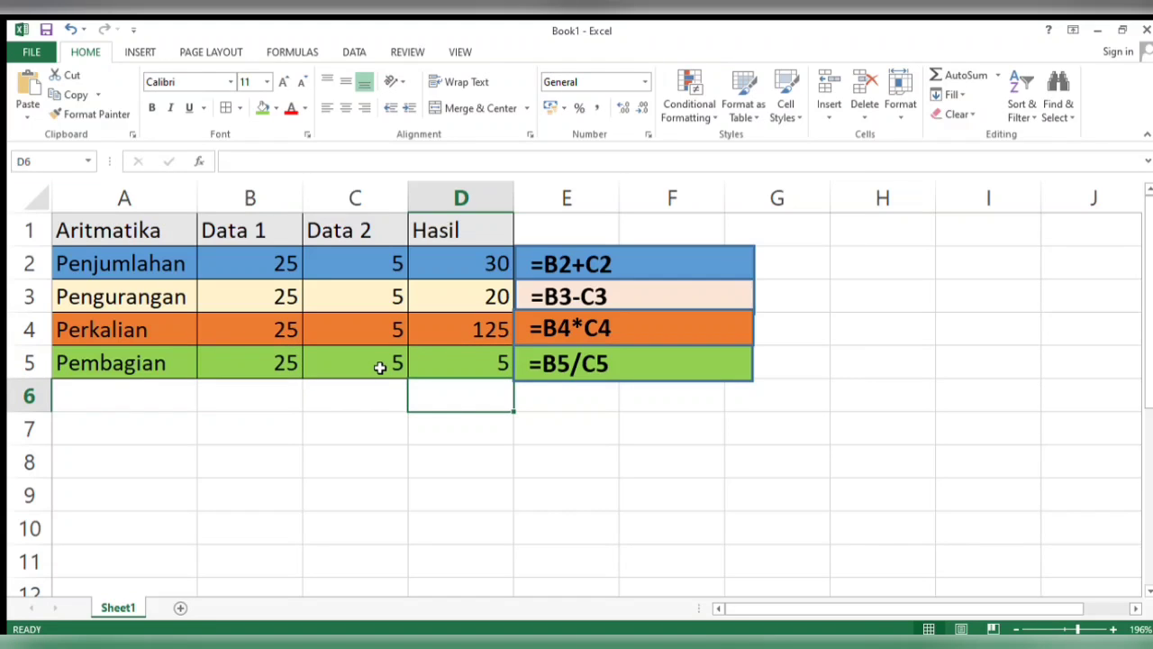
pyautogui.click(402, 475)
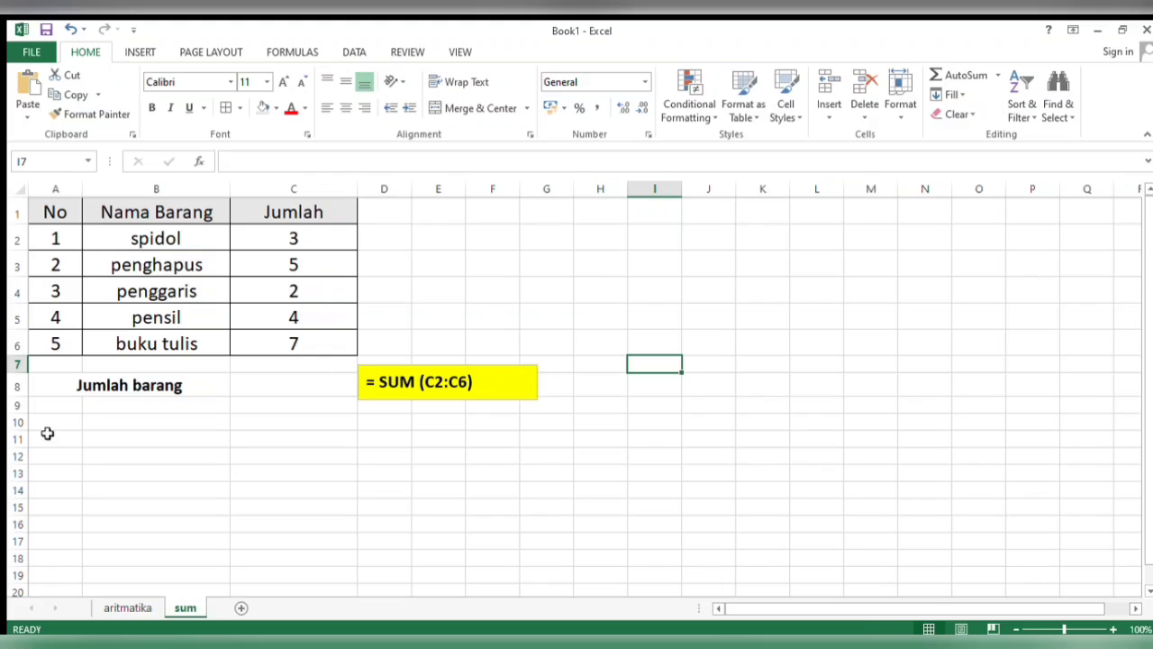
# - Total the Jumlah column in cell C8 beside Jumlah barang with the formula =SUM(C2:C6)
pyautogui.click(89, 389)
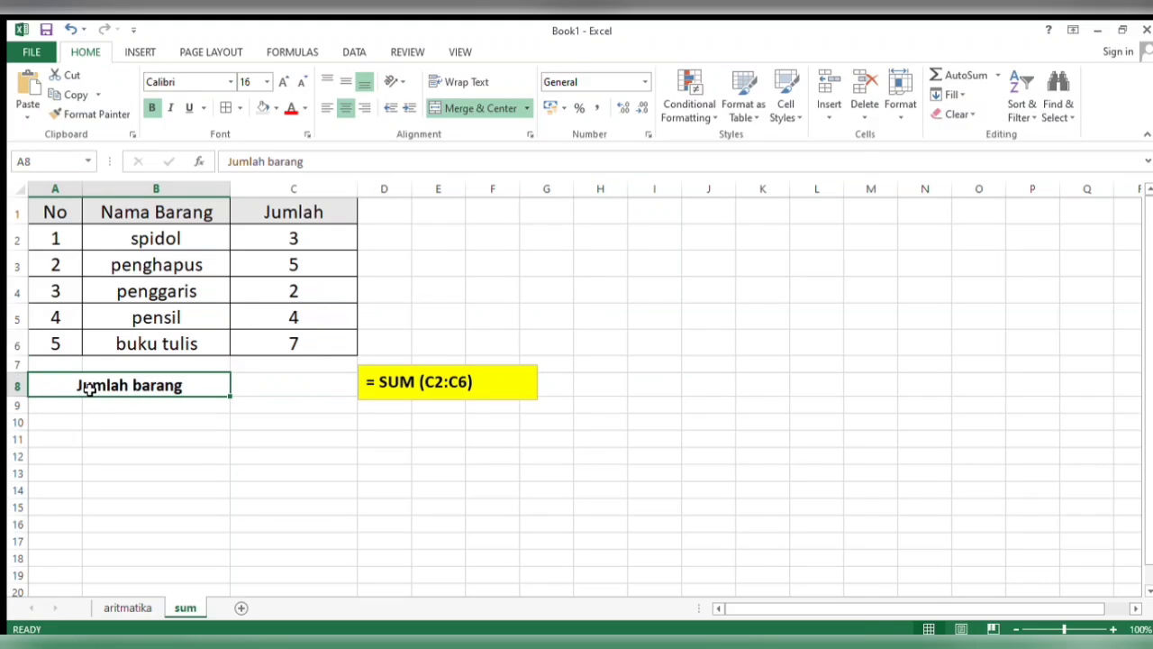
pyautogui.click(276, 390)
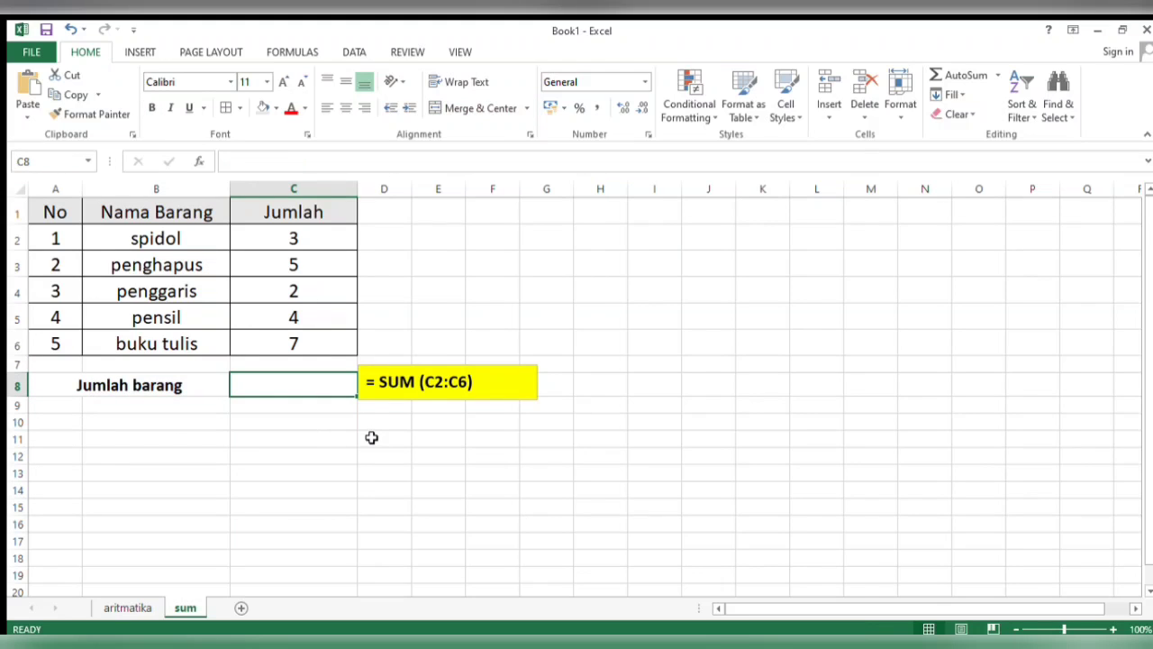
pyautogui.write('=sum(')
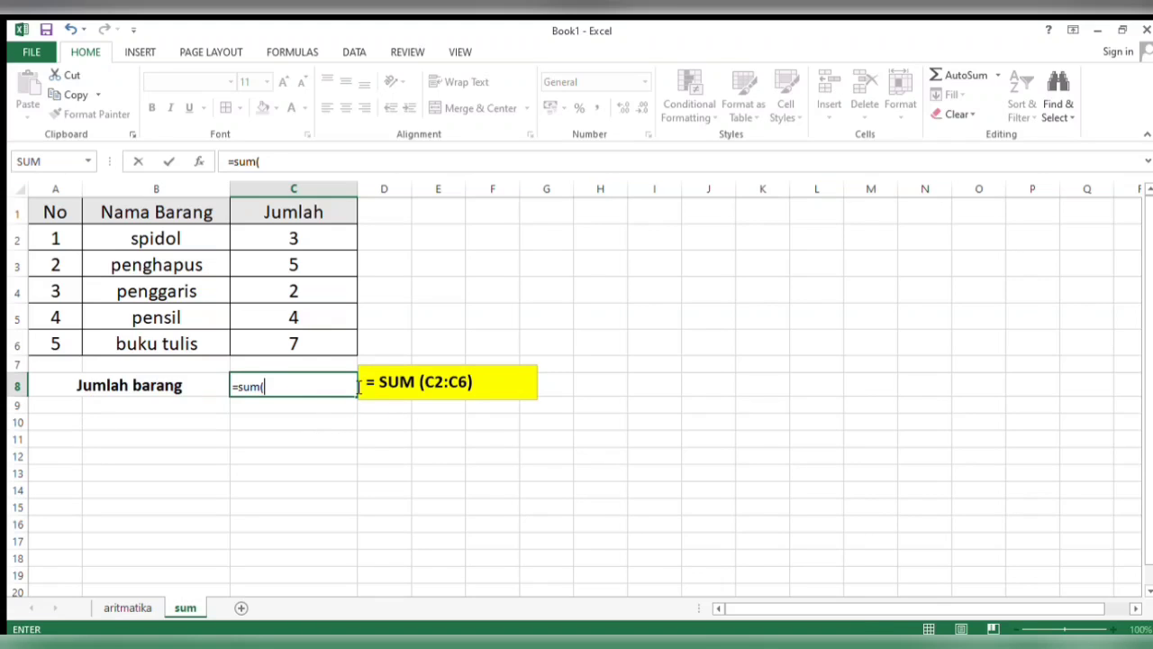
pyautogui.click(332, 246)
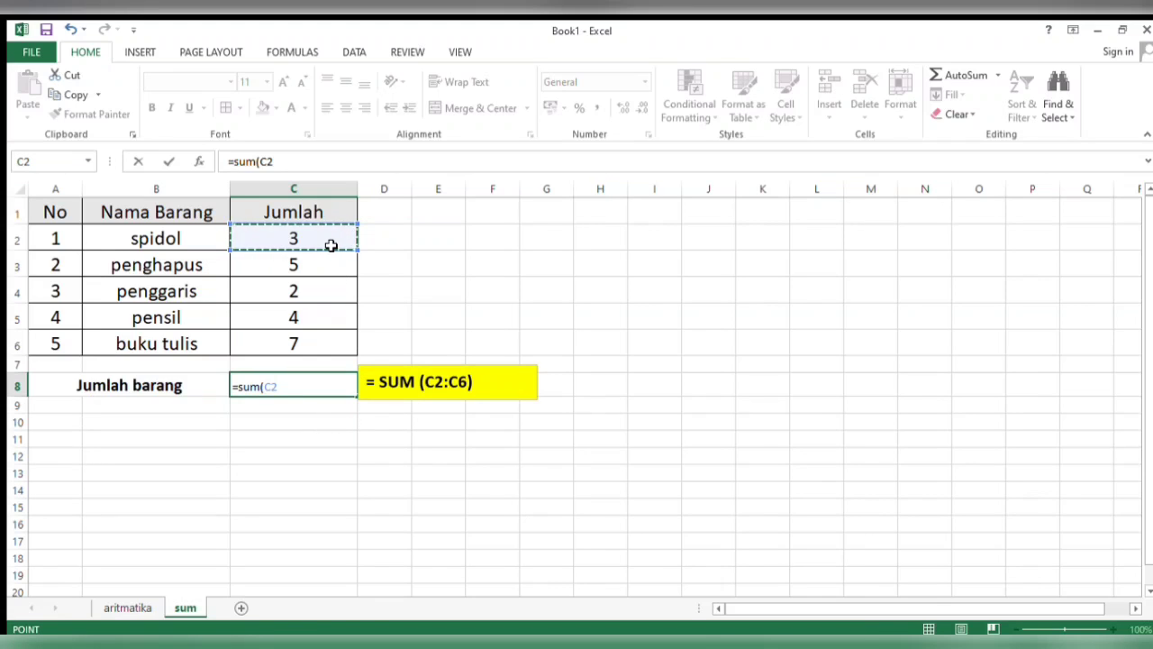
pyautogui.moveTo(331, 246); pyautogui.dragTo(313, 344)
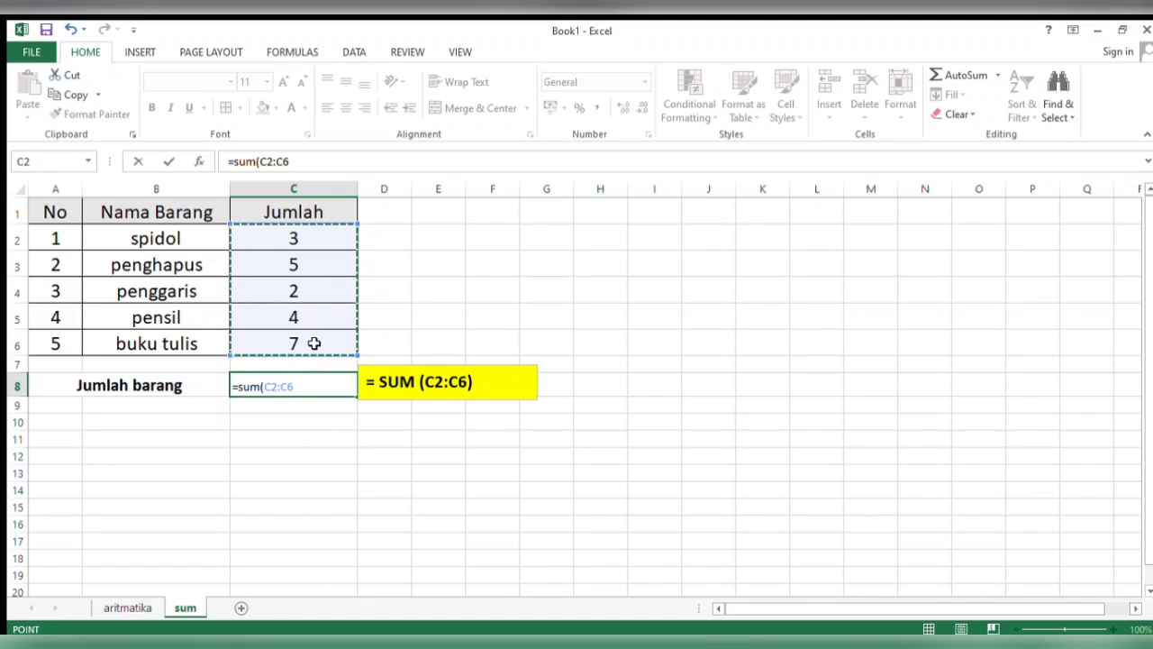
pyautogui.write(')')
pyautogui.press('Return')
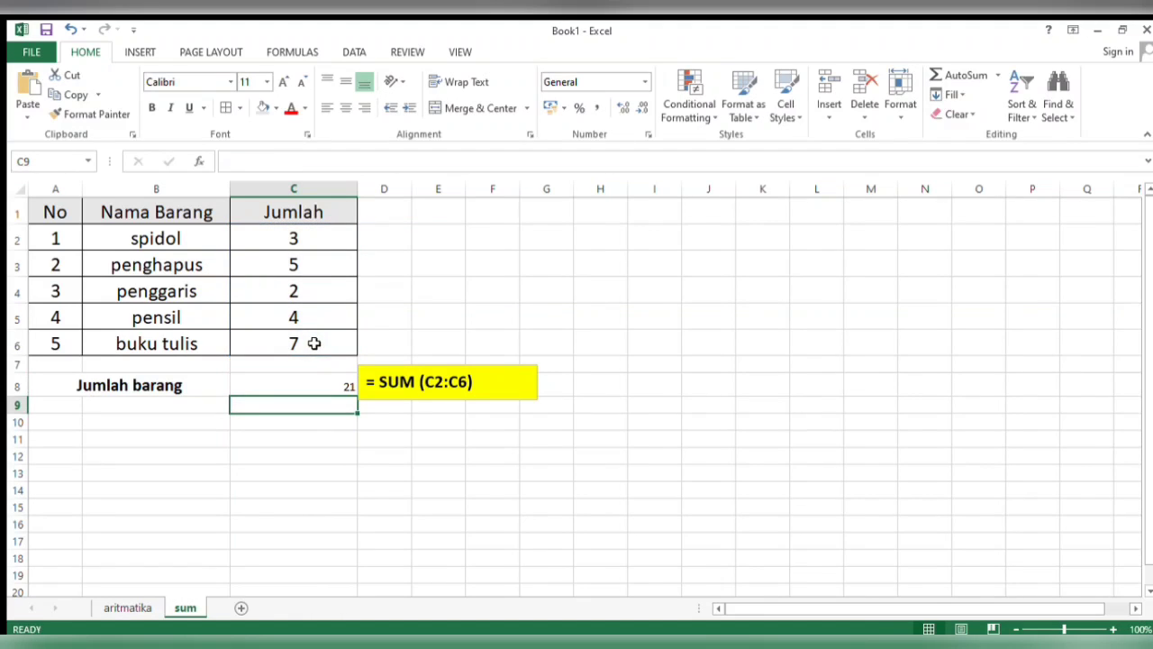
# - Set the Jumlah barang total in C8 to font size 24 and centre it horizontally and vertically in the cell
pyautogui.click(316, 393)
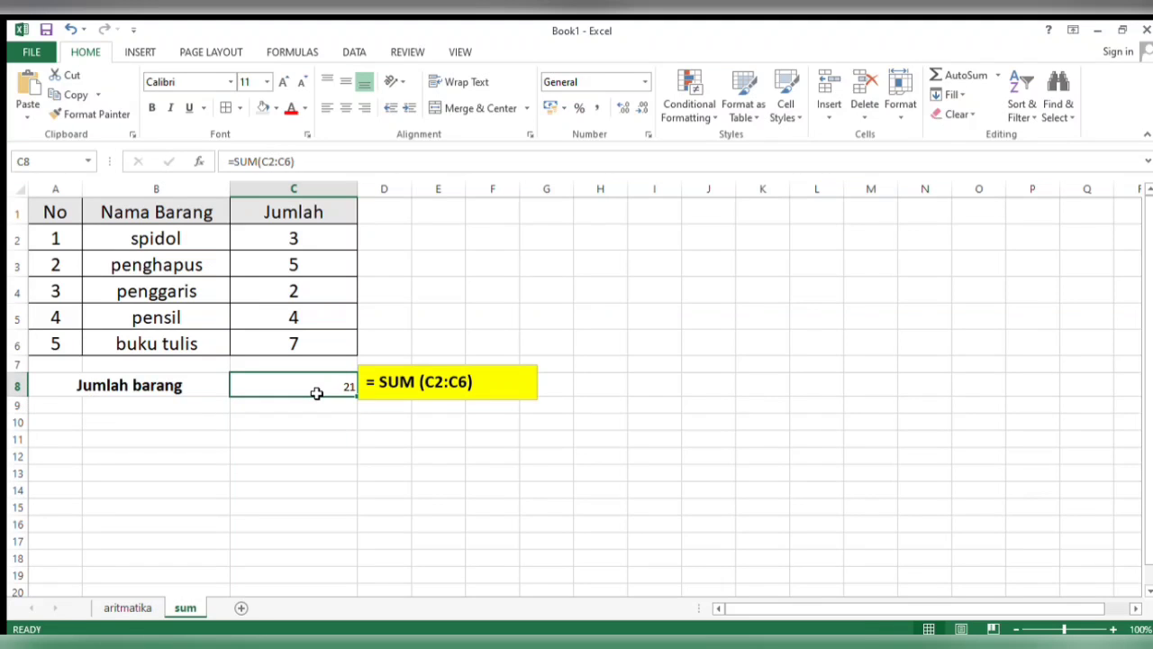
pyautogui.click(267, 82)
pyautogui.click(241, 270)
pyautogui.click(291, 468)
pyautogui.click(330, 398)
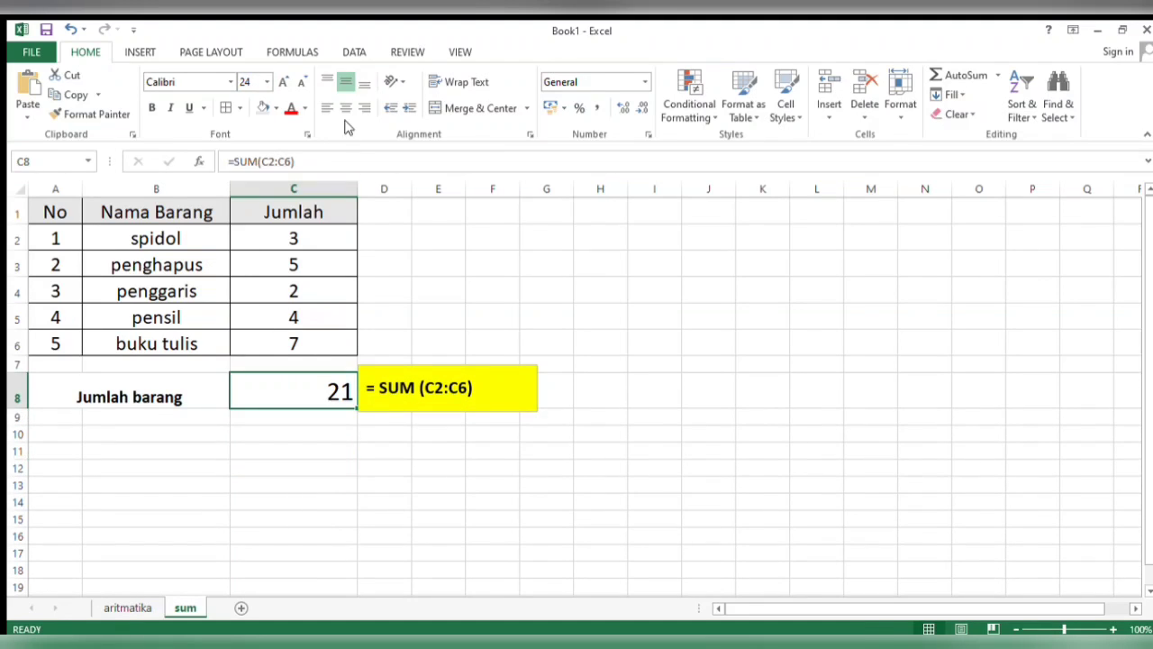
pyautogui.click(345, 107)
pyautogui.click(306, 466)
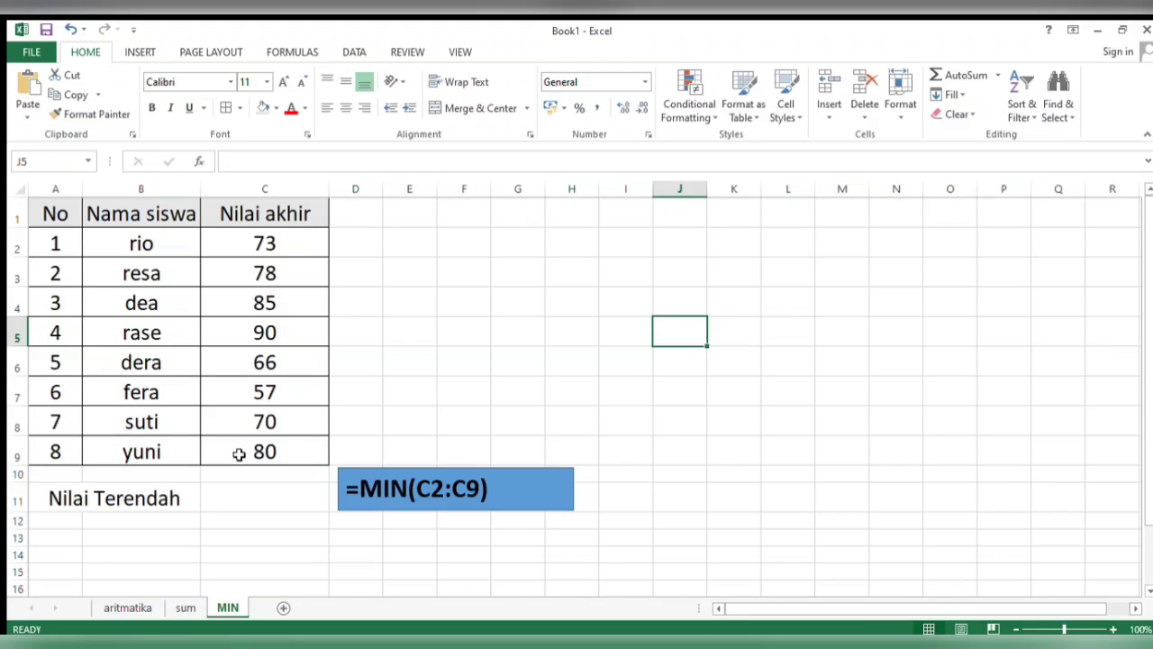
# - Find the lowest Nilai akhir in cell C11 beside Nilai Terendah with the formula =MIN(C2:C9)
pyautogui.click(219, 501)
pyautogui.write('=')
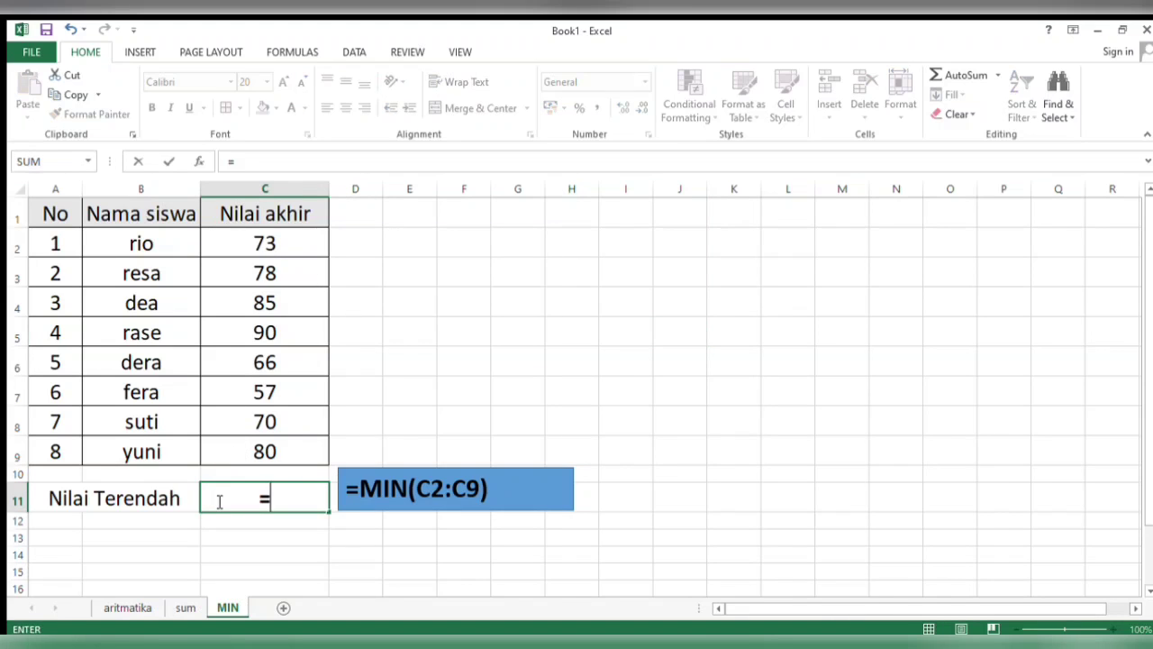
pyautogui.write('min')
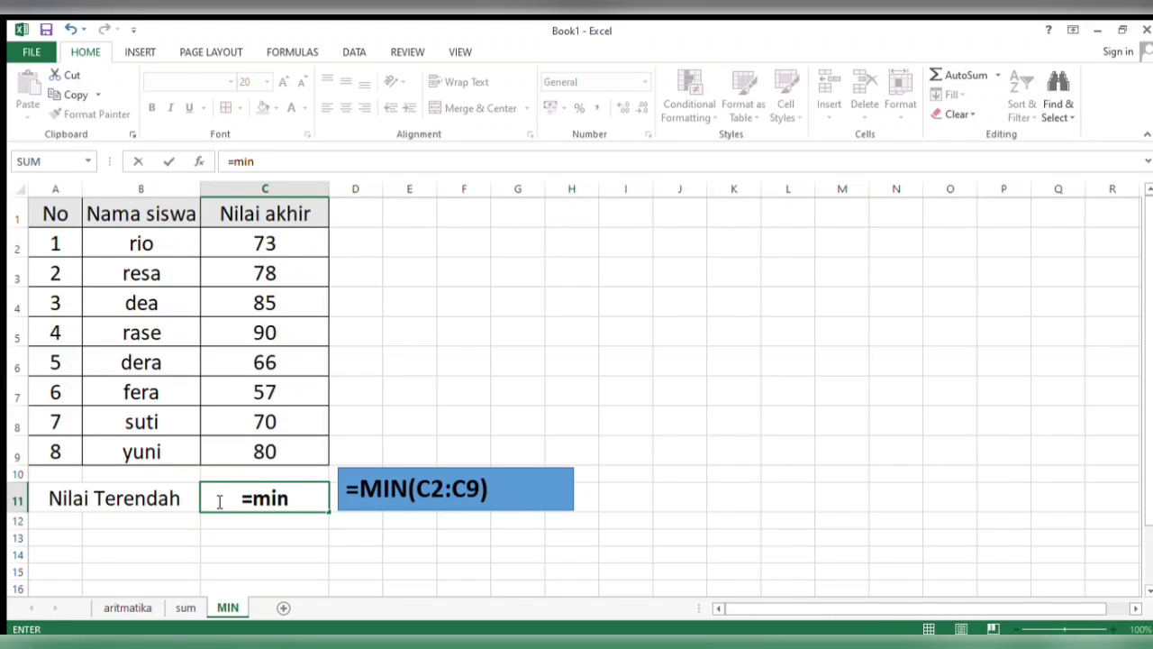
pyautogui.write('(')
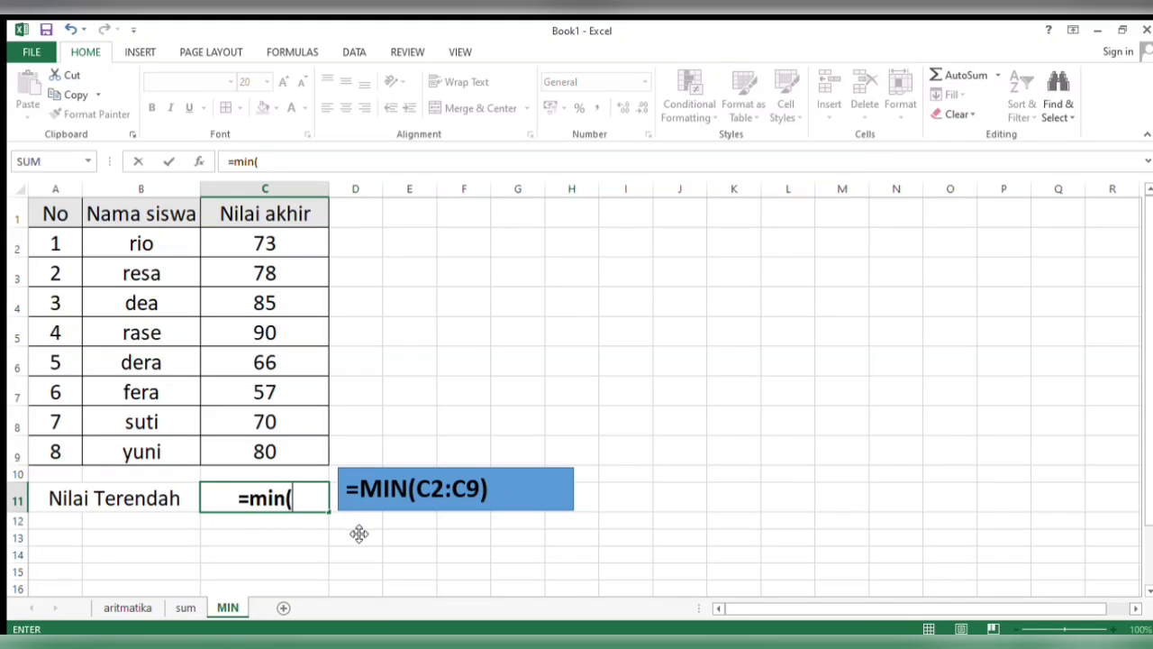
pyautogui.click(287, 253)
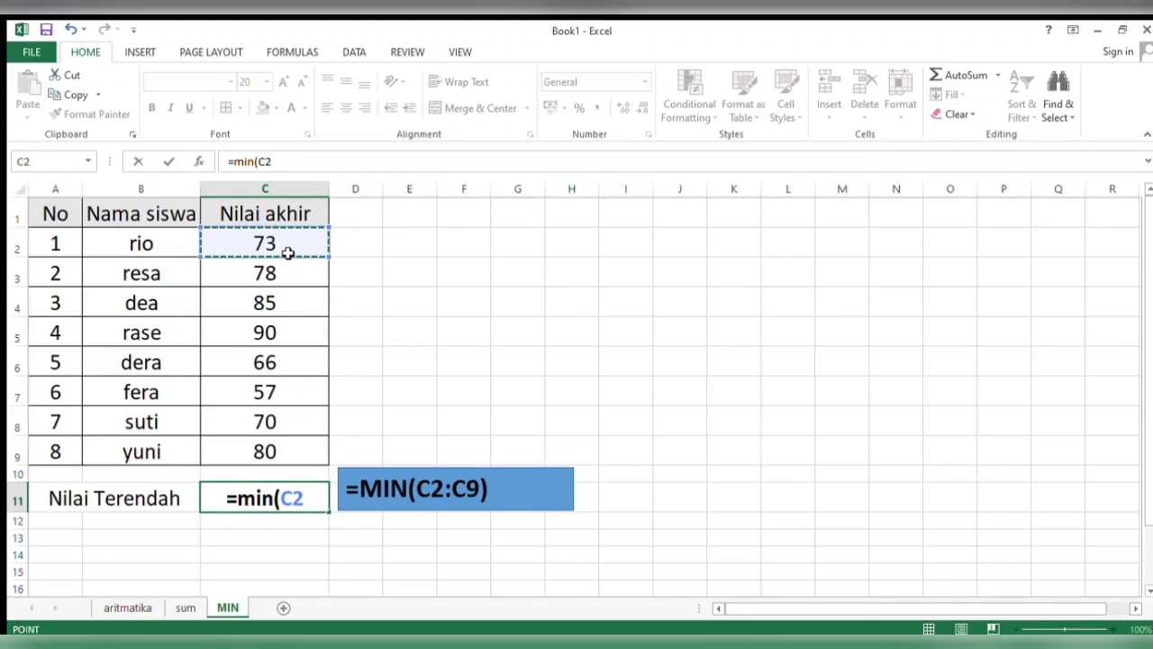
pyautogui.press('F8')
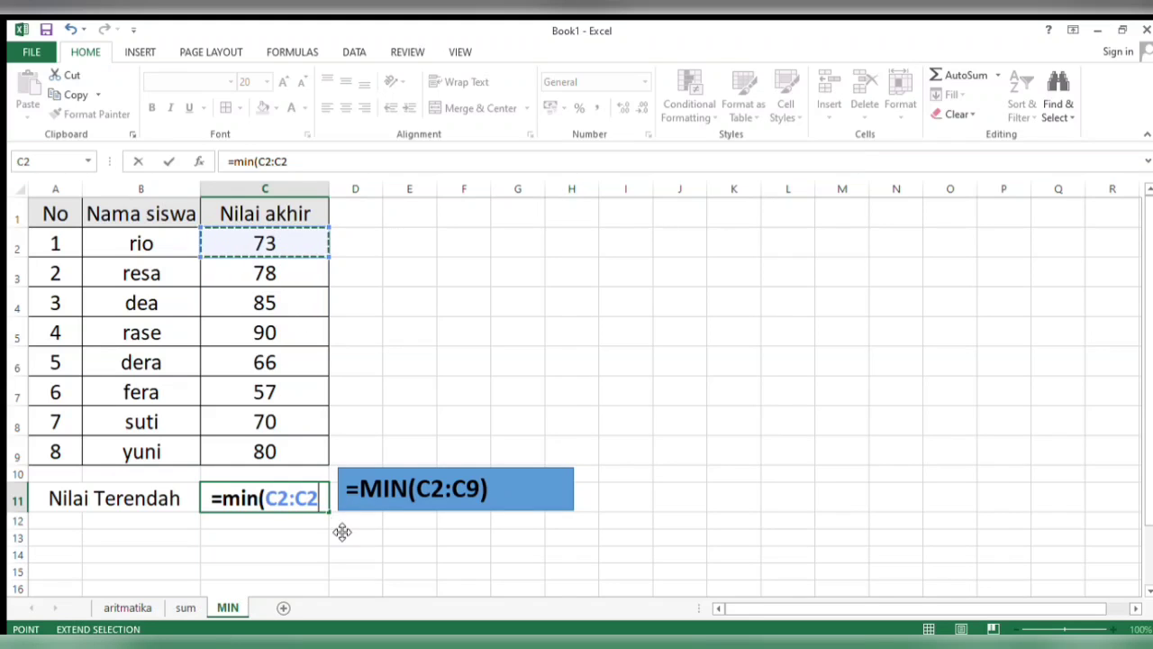
pyautogui.moveTo(278, 236); pyautogui.dragTo(288, 446)
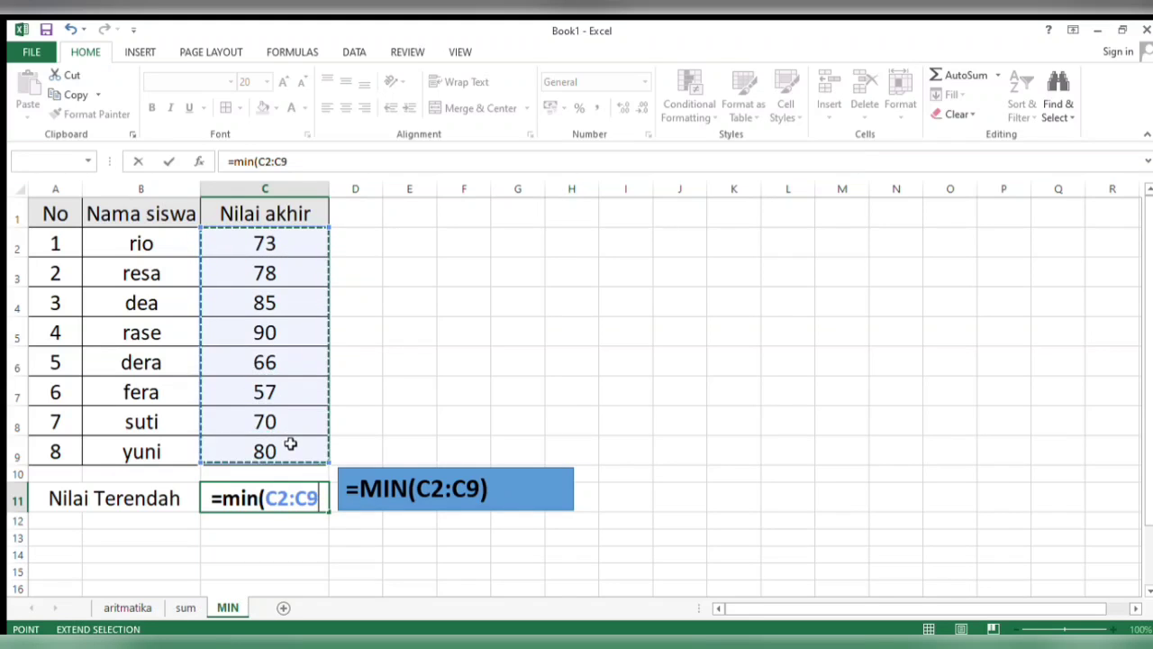
pyautogui.write(')')
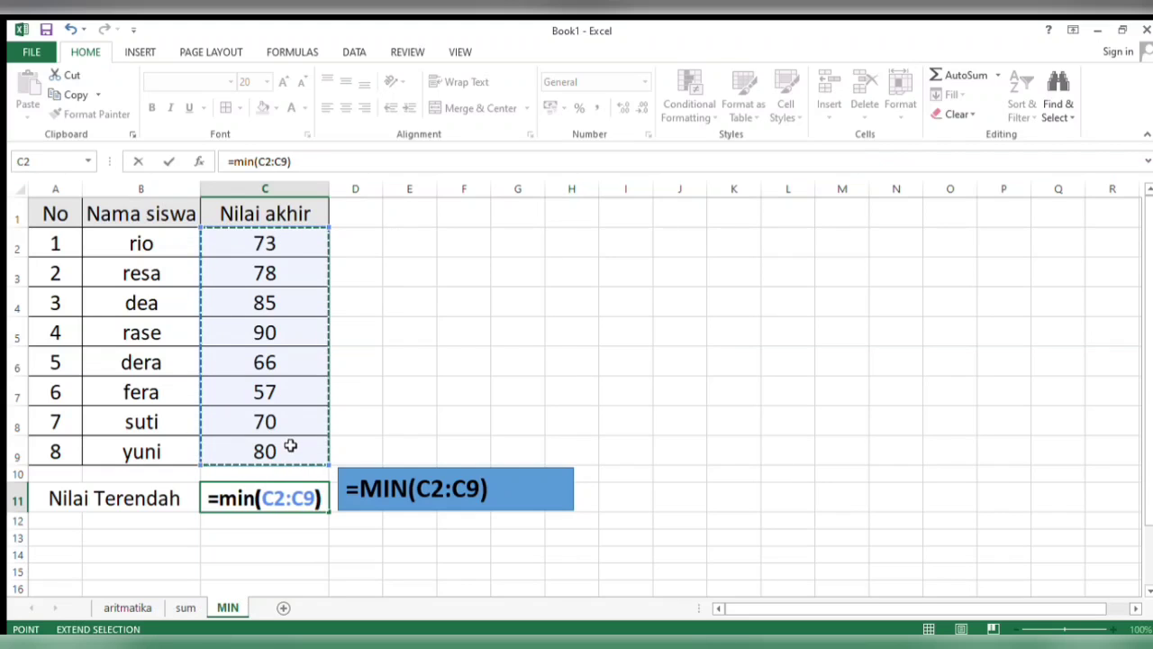
pyautogui.press('Return')
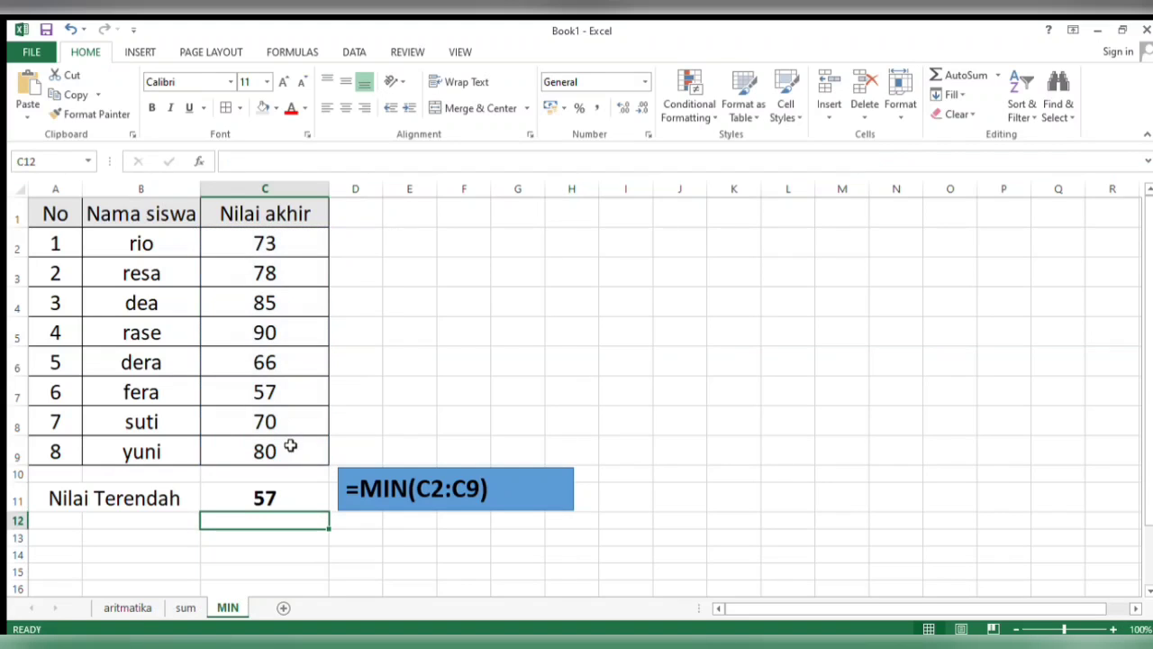
pyautogui.click(277, 497)
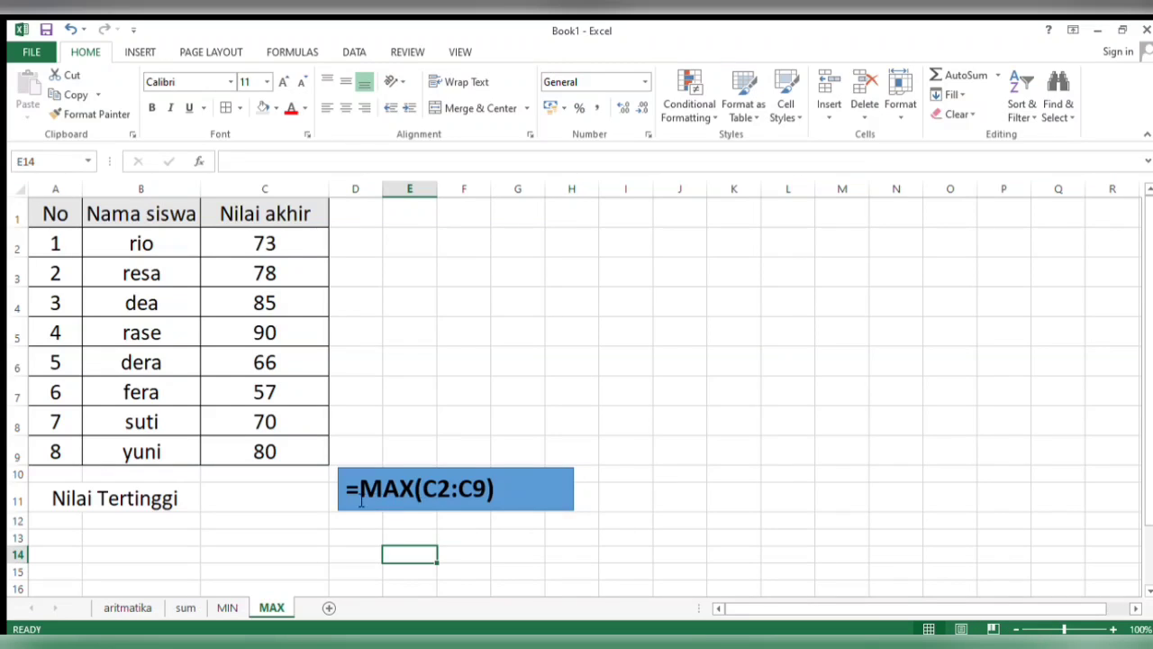
# - Find the highest Nilai akhir in cell C11 beside Nilai Tertinggi with the formula =MAX(C2:C9)
pyautogui.click(236, 486)
pyautogui.write('=')
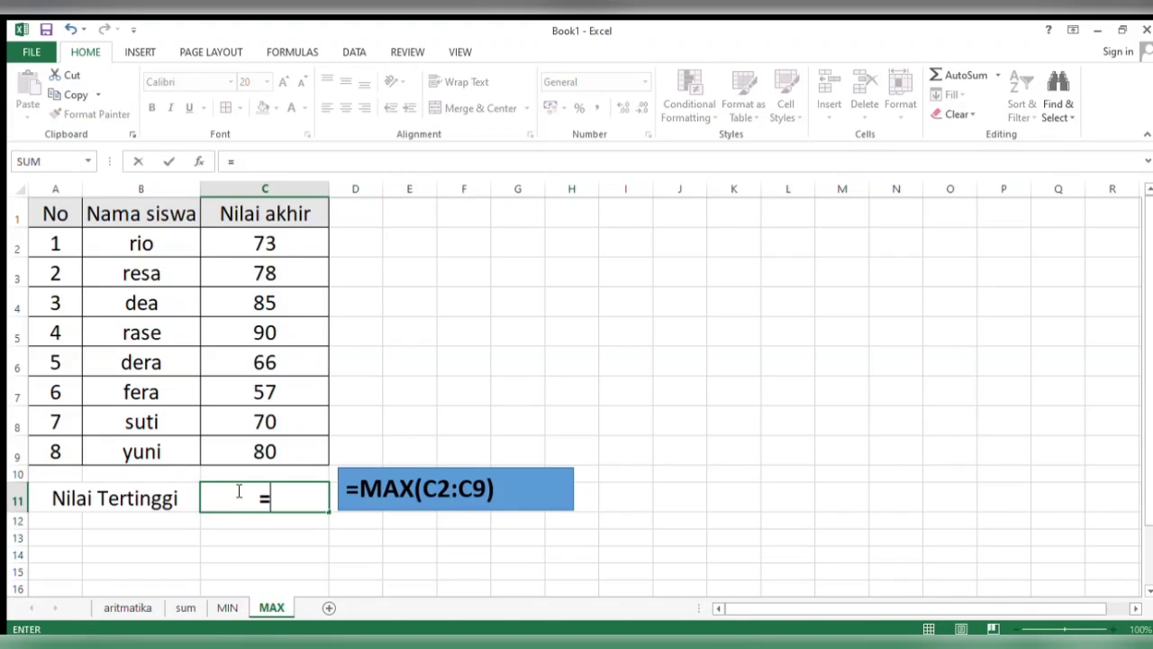
pyautogui.write('max')
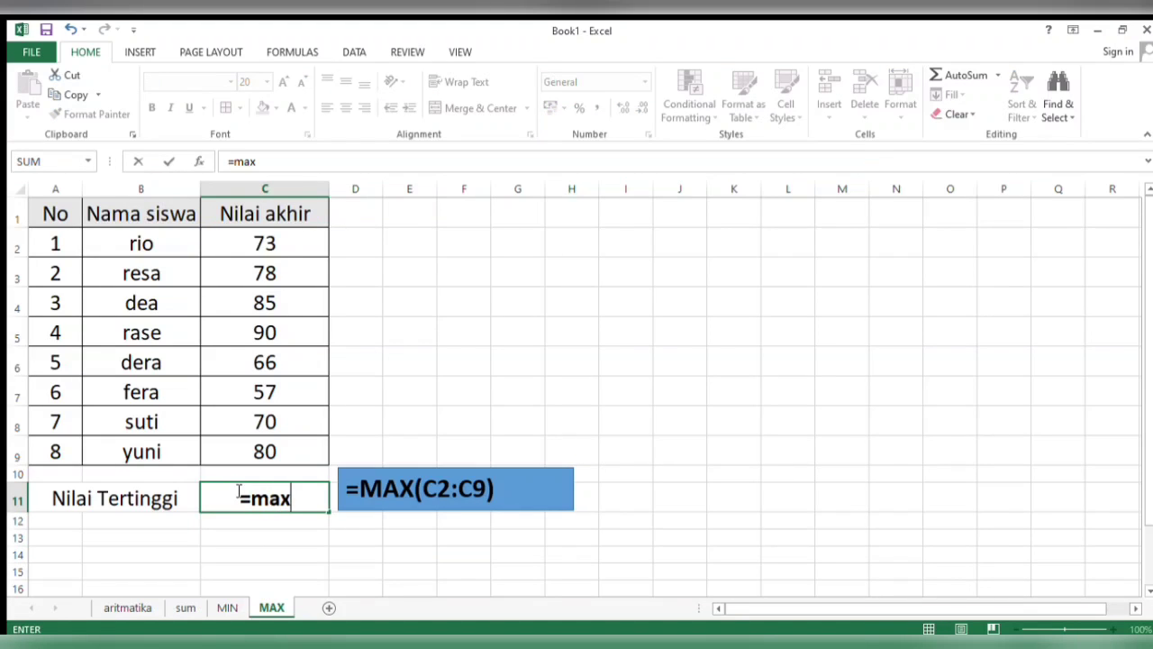
pyautogui.write('(')
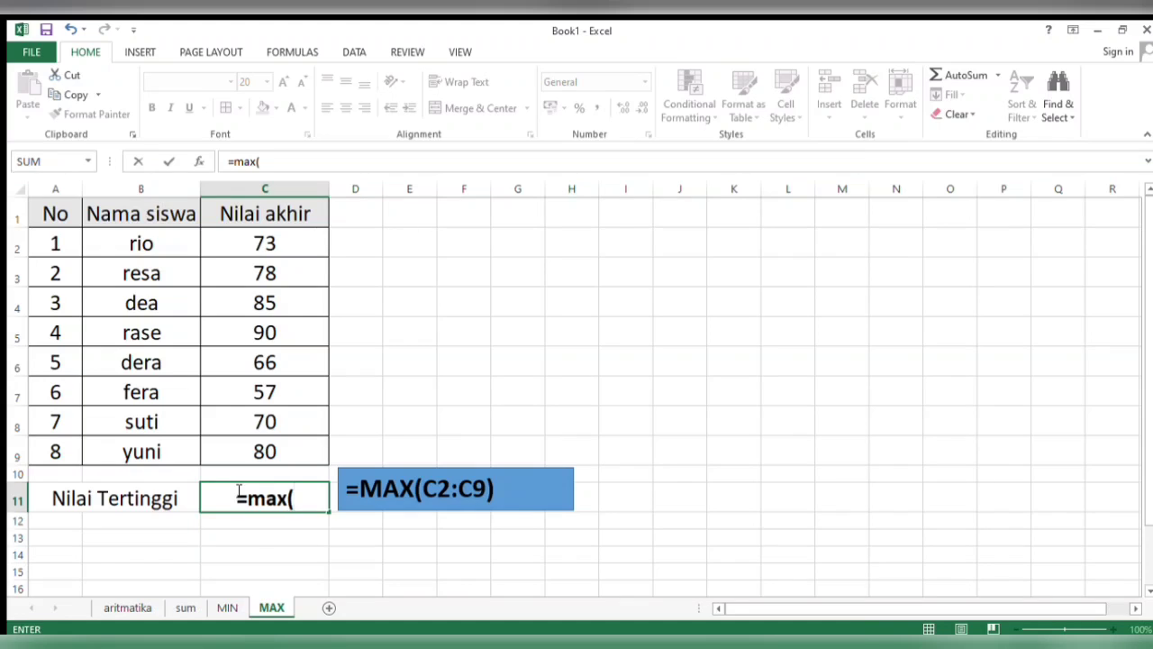
pyautogui.click(280, 239)
pyautogui.moveTo(294, 294); pyautogui.dragTo(301, 469)
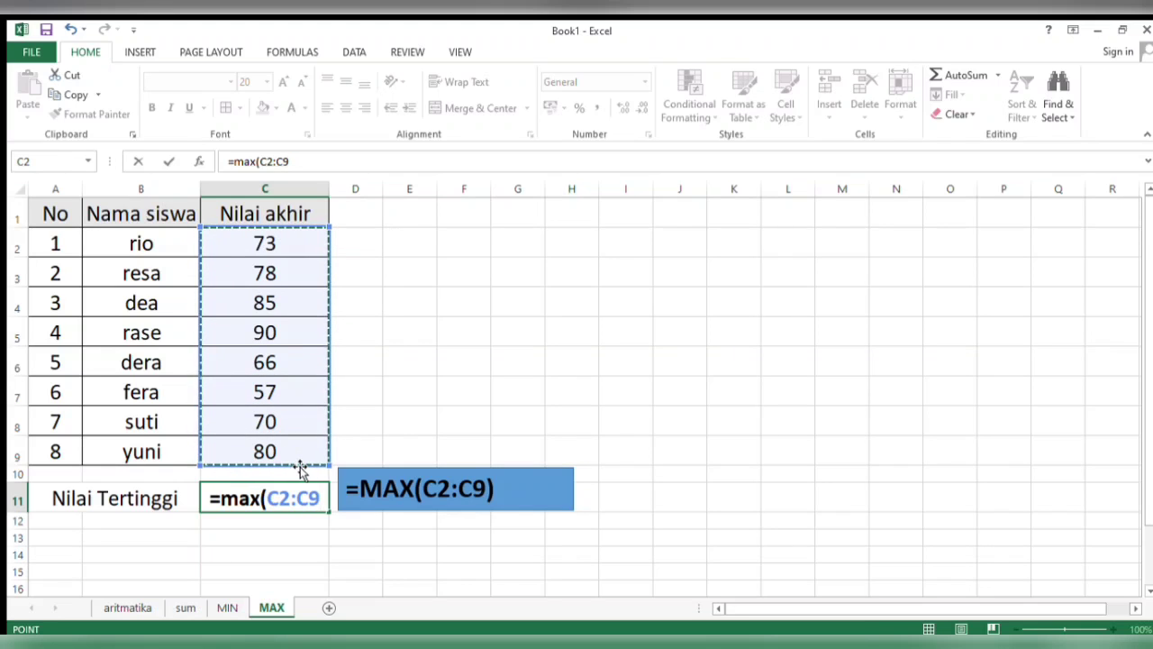
pyautogui.write(')')
pyautogui.press('Return')
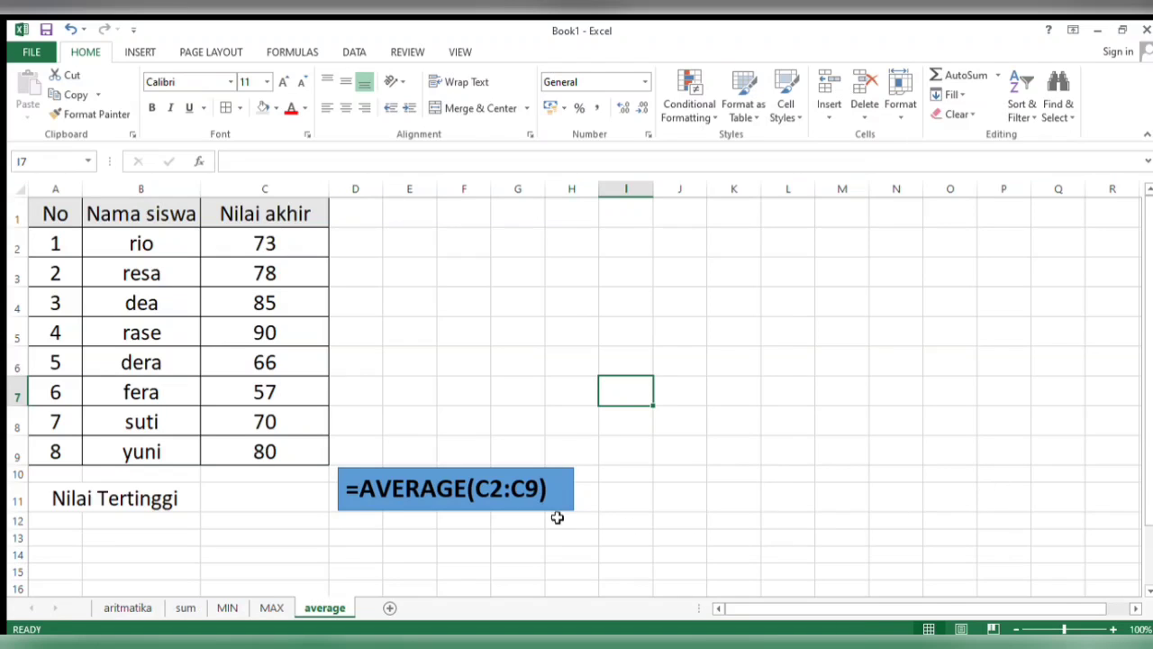
# - Calculate the average Nilai akhir in cell C11 of the average sheet with the formula =AVERAGE(C2:C9)
pyautogui.click(235, 504)
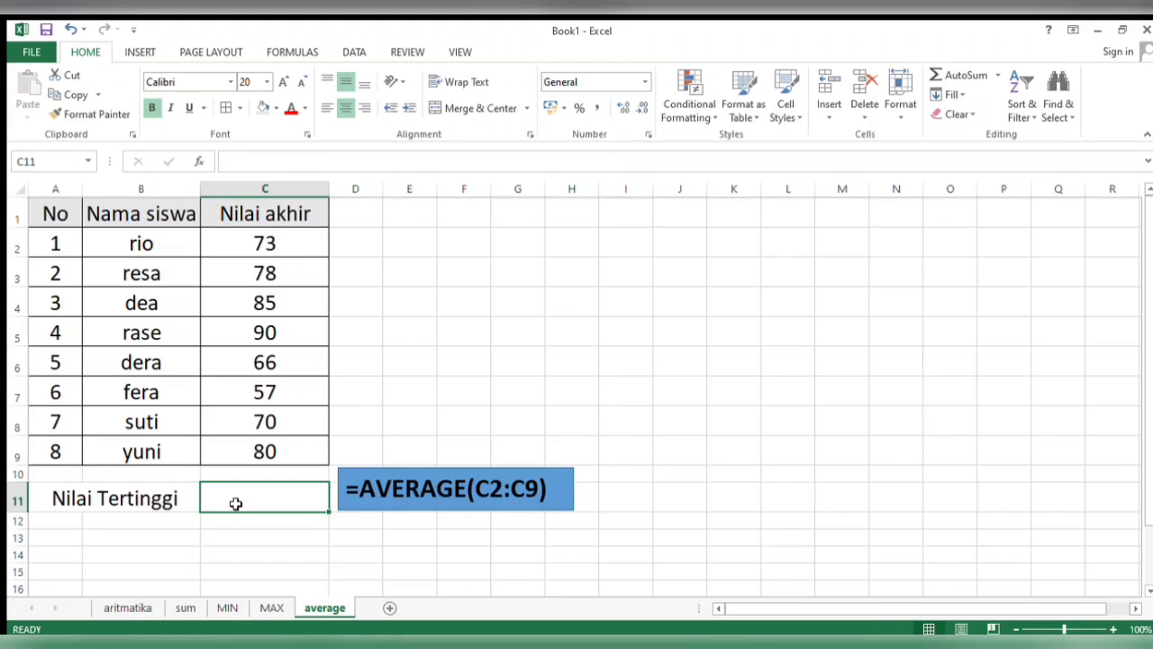
pyautogui.write('=')
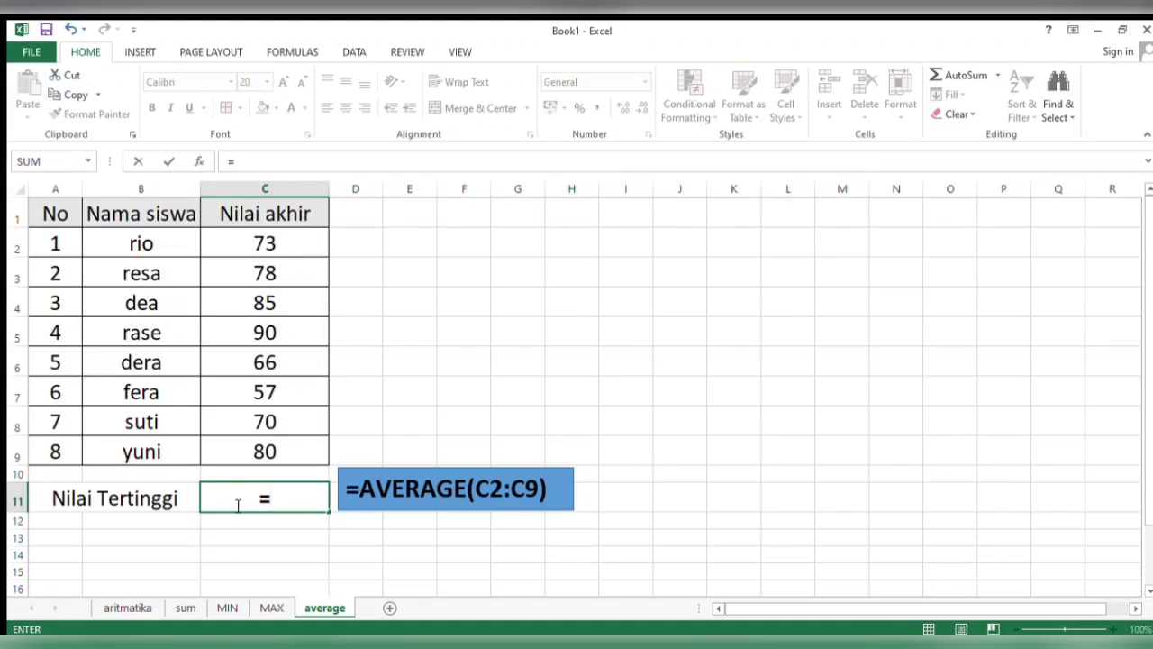
pyautogui.write('av')
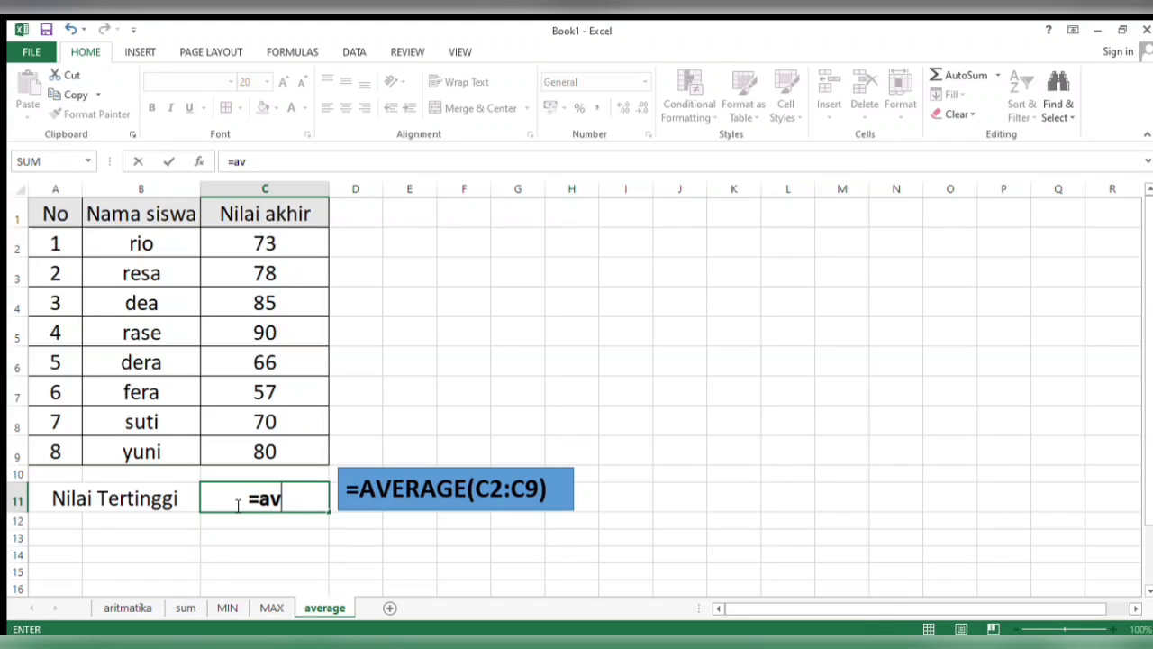
pyautogui.write('era')
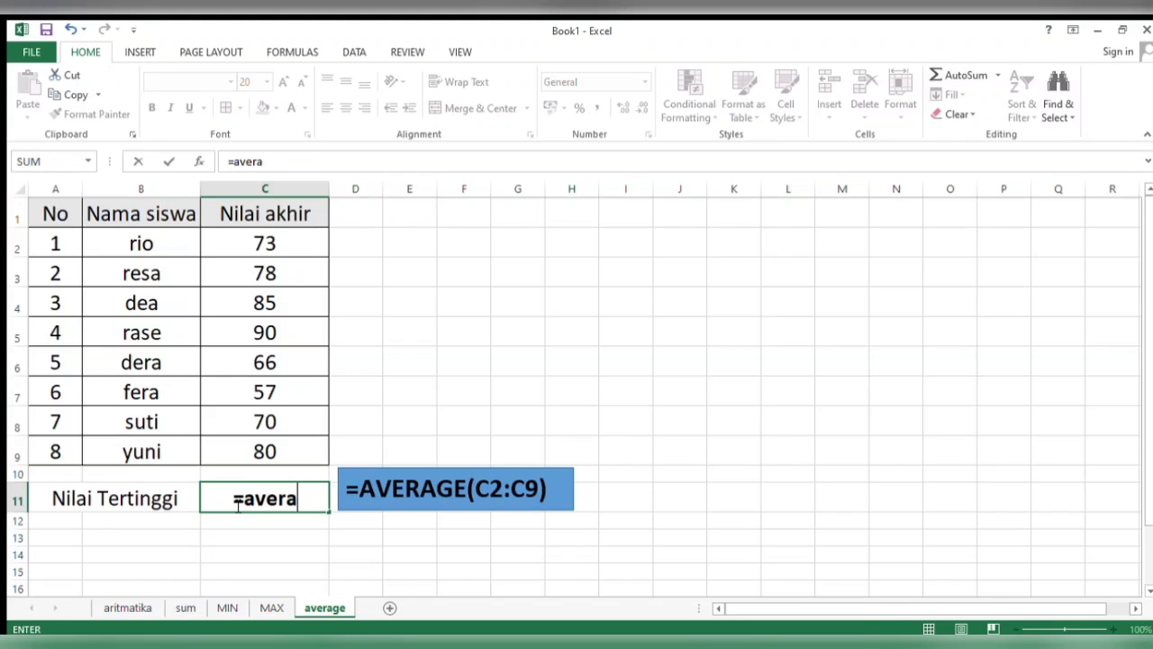
pyautogui.write('ge')
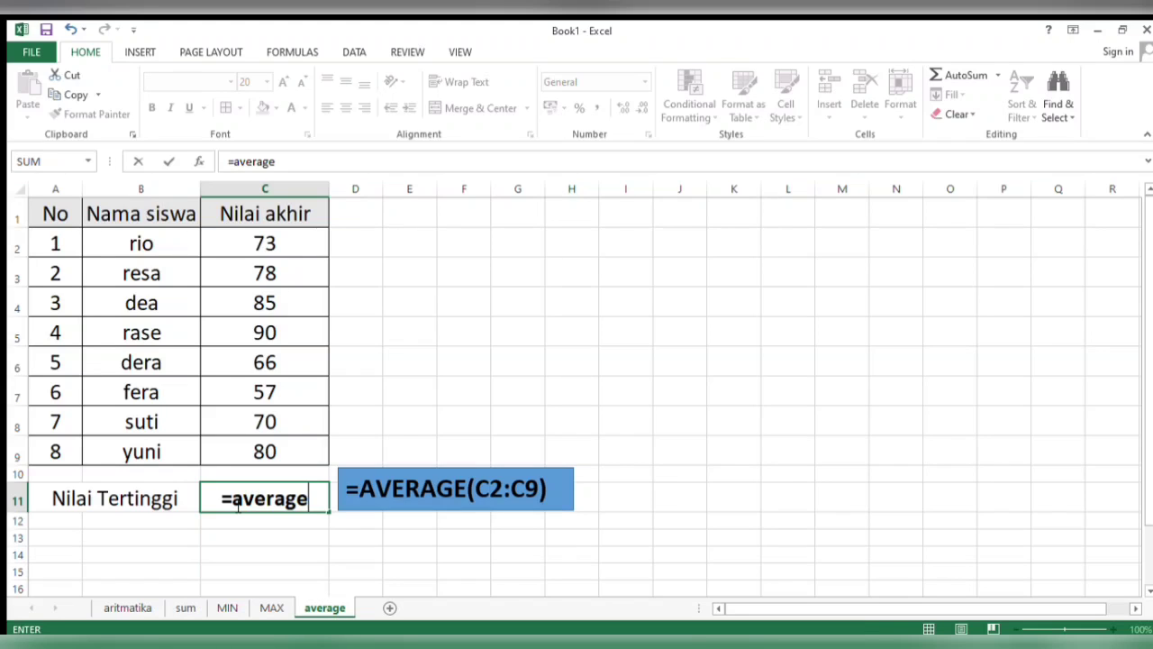
pyautogui.write('(')
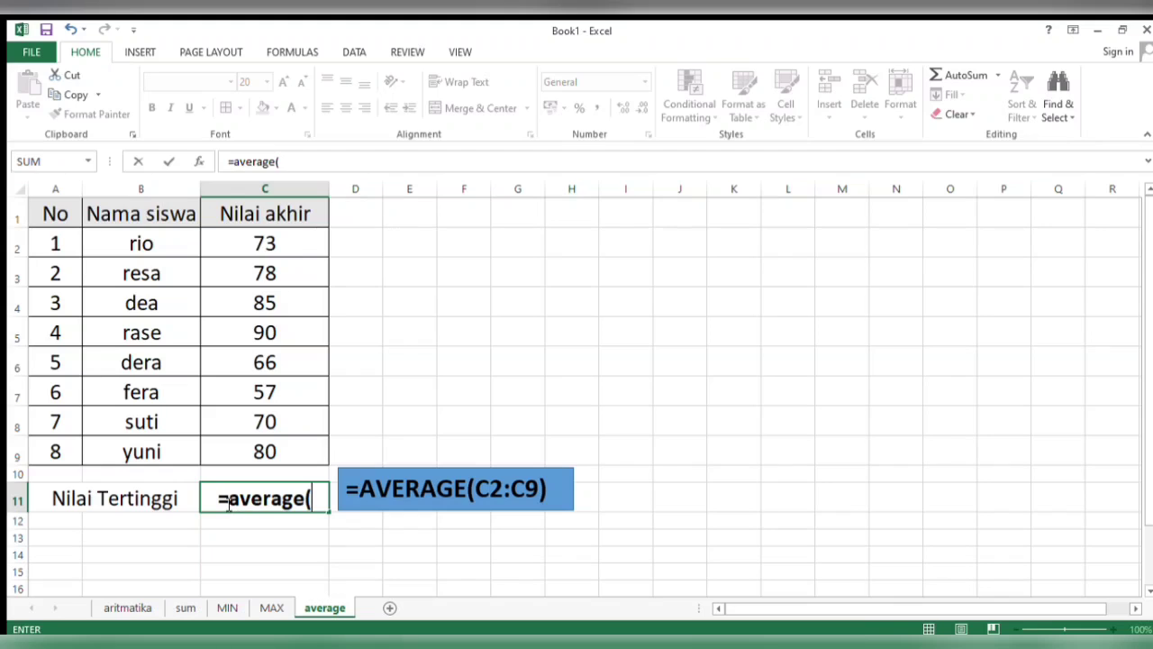
pyautogui.click(291, 250)
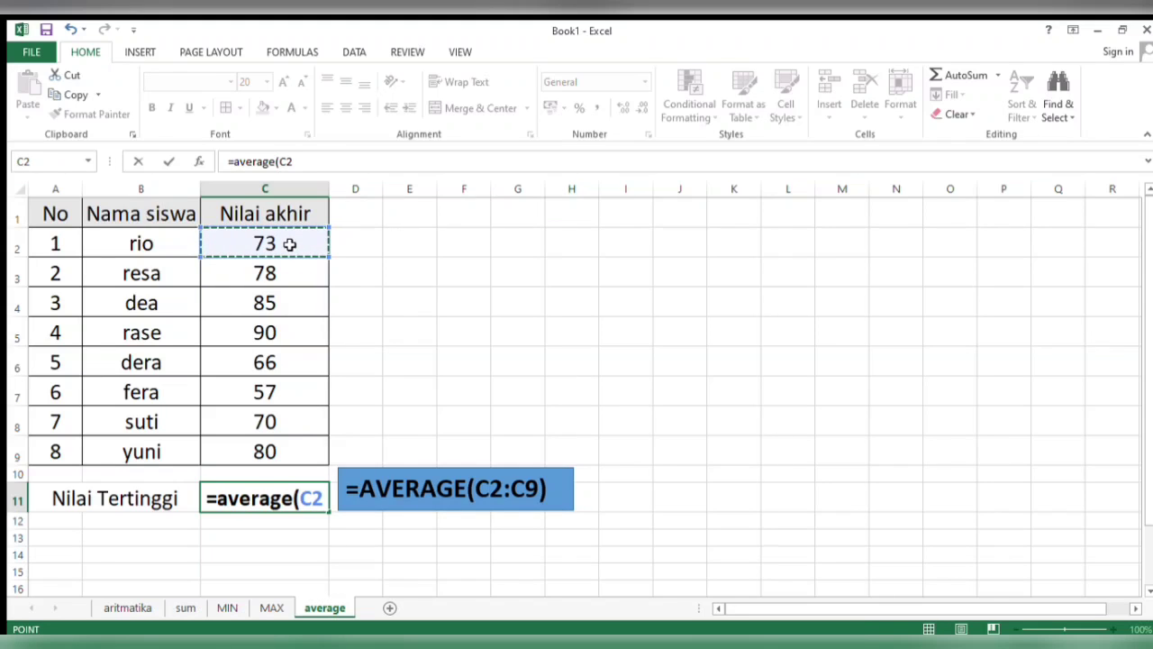
pyautogui.moveTo(290, 244); pyautogui.dragTo(281, 458)
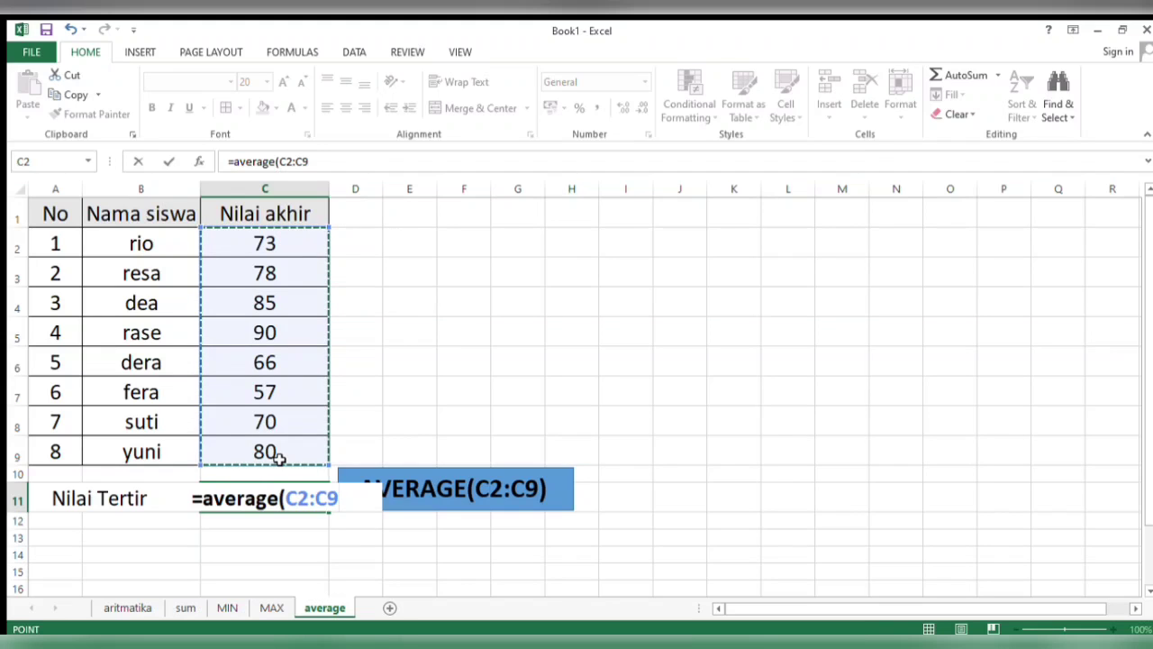
pyautogui.write(')')
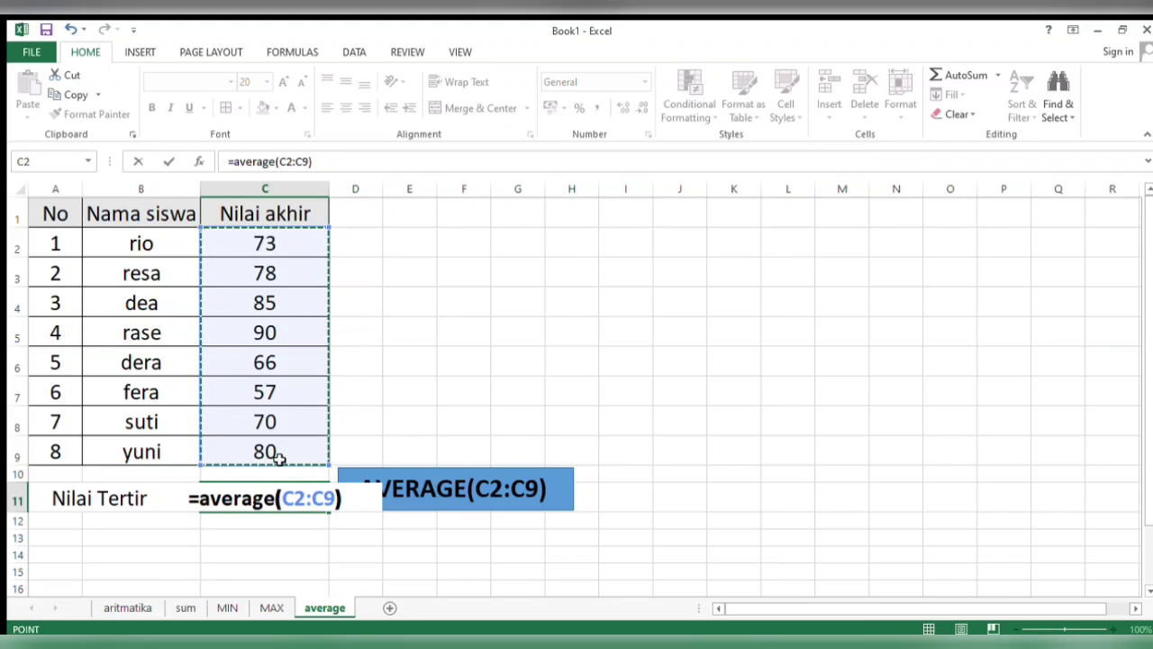
pyautogui.press('Return')
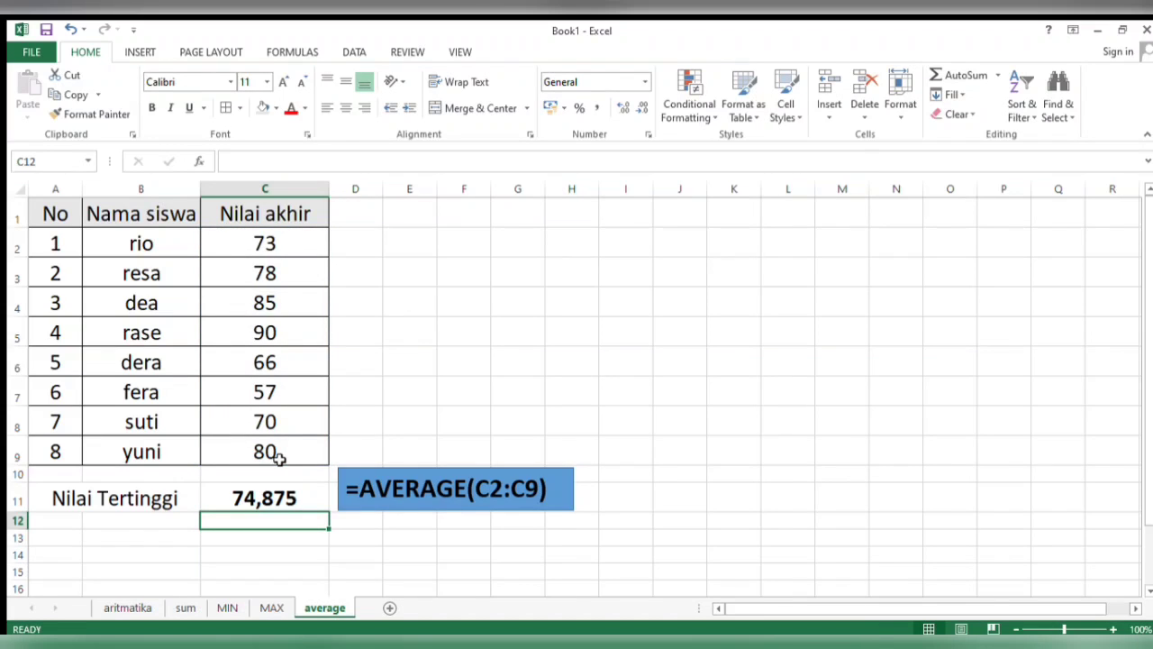
pyautogui.click(285, 507)
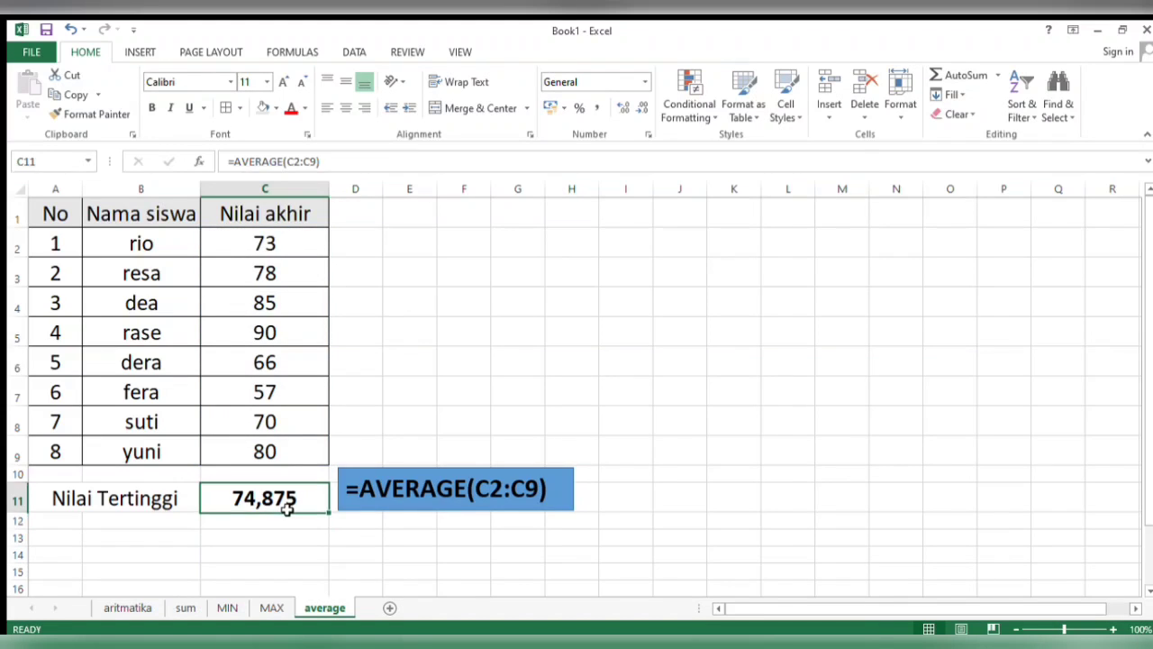
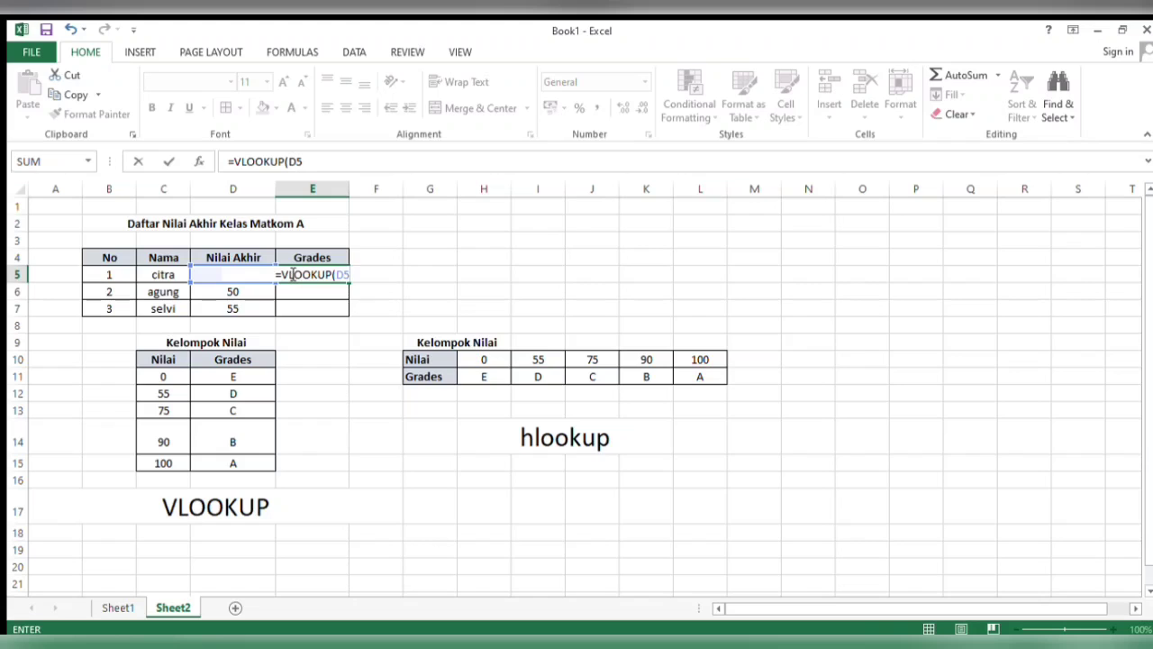
pyautogui.write(';')
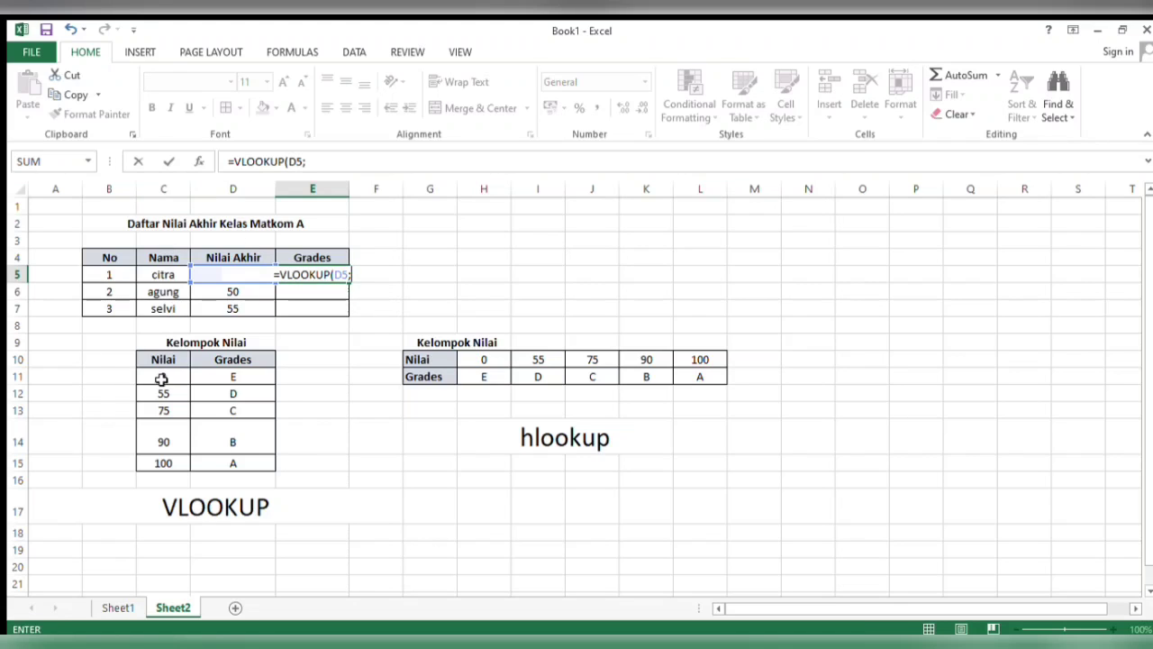
pyautogui.press('BackSpace')
pyautogui.press('BackSpace')
pyautogui.press('BackSpace')
pyautogui.press('BackSpace')
pyautogui.press('BackSpace')
pyautogui.press('BackSpace')
pyautogui.press('BackSpace')
pyautogui.press('BackSpace')
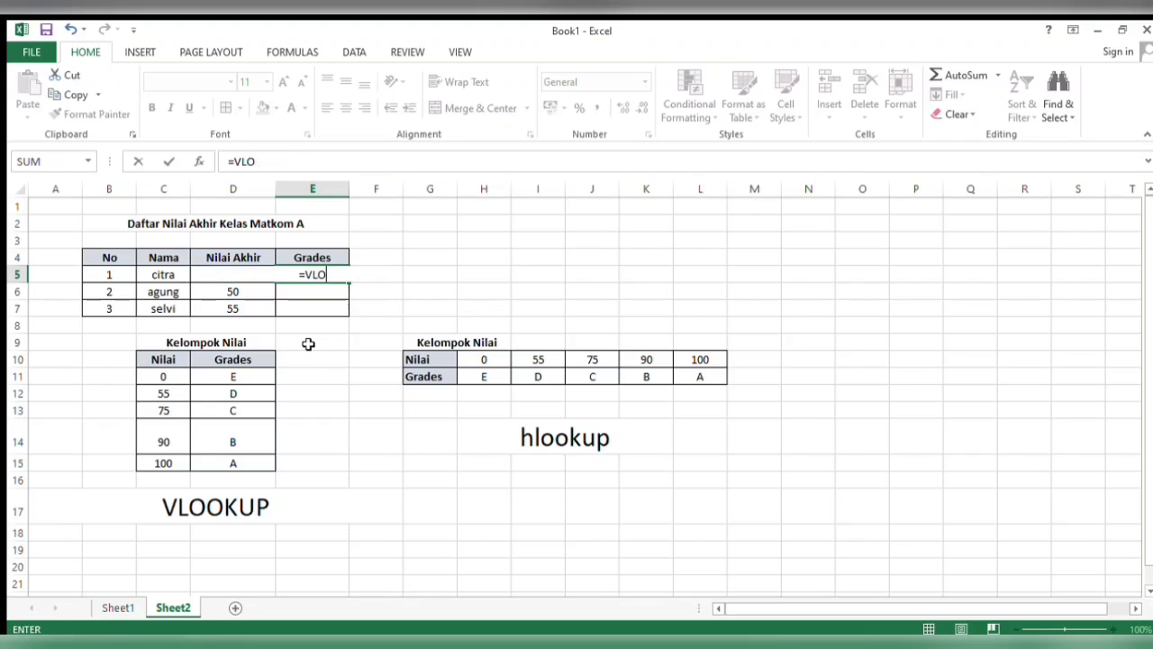
pyautogui.press('Escape')
# - Look up the first student's grade in cell E5 from the vertical Kelompok Nilai table with the formula =VLOOKUP(D5;$C11:$D$15;2)
pyautogui.write('=VLOOKUP(')
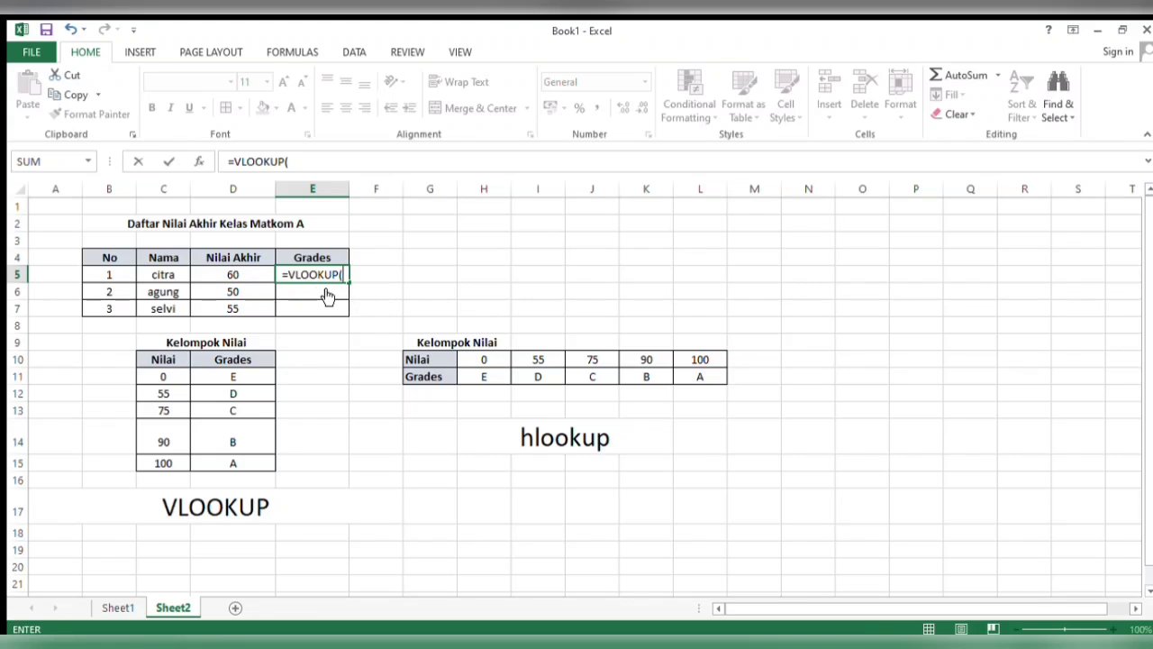
pyautogui.press('Left')
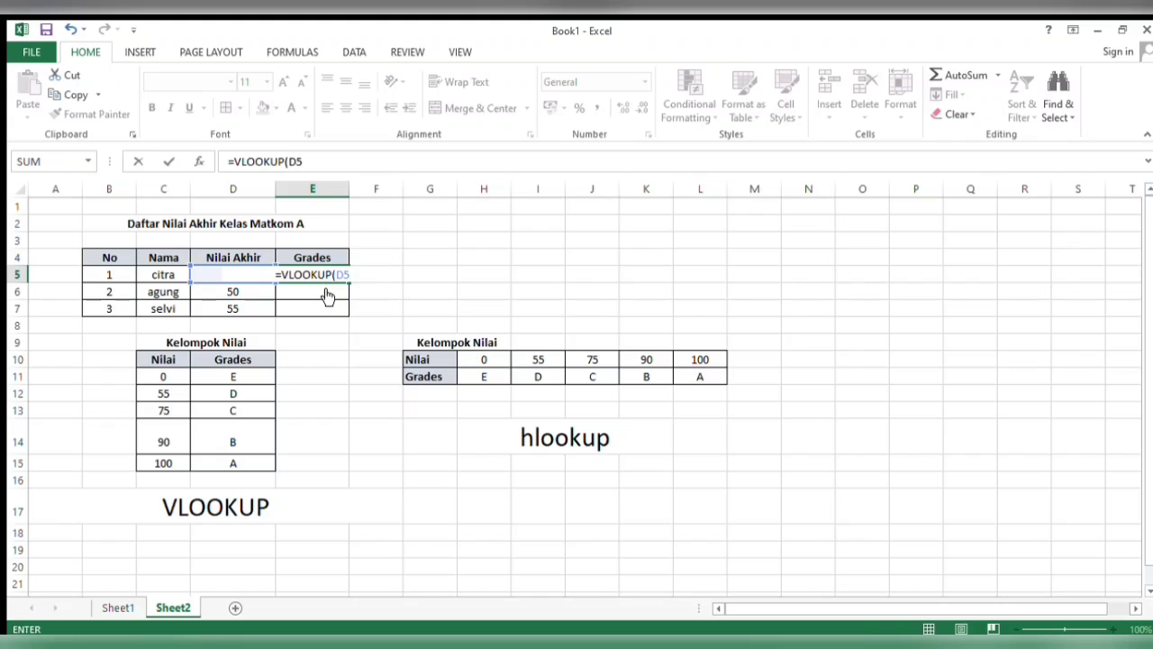
pyautogui.write(';')
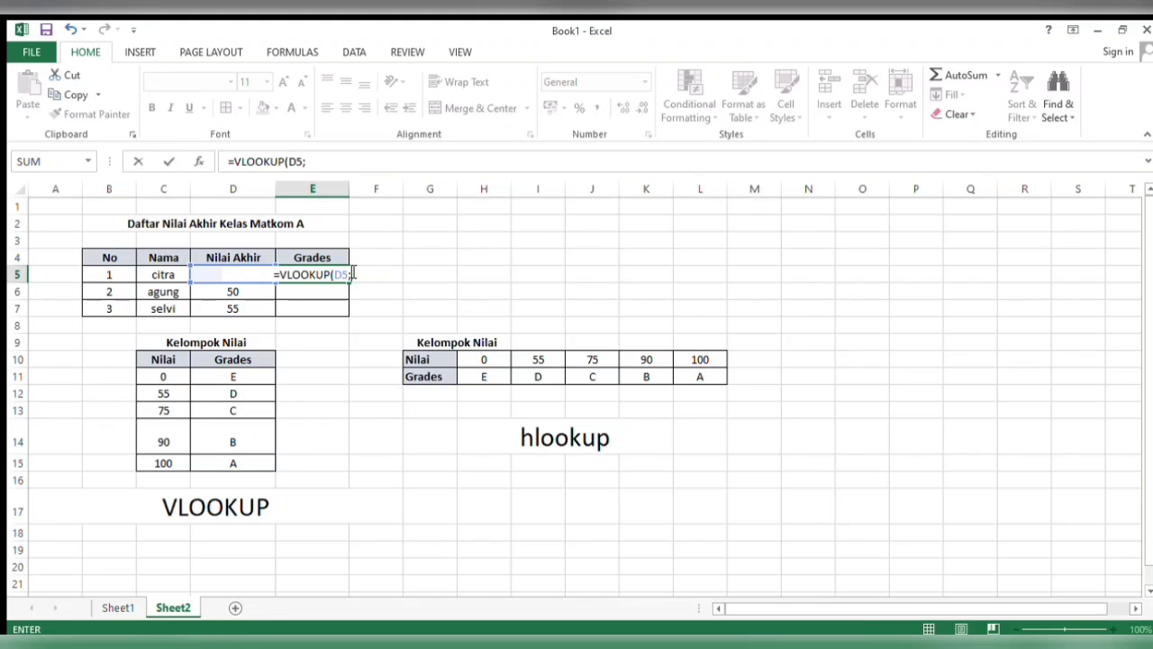
pyautogui.write('$C')
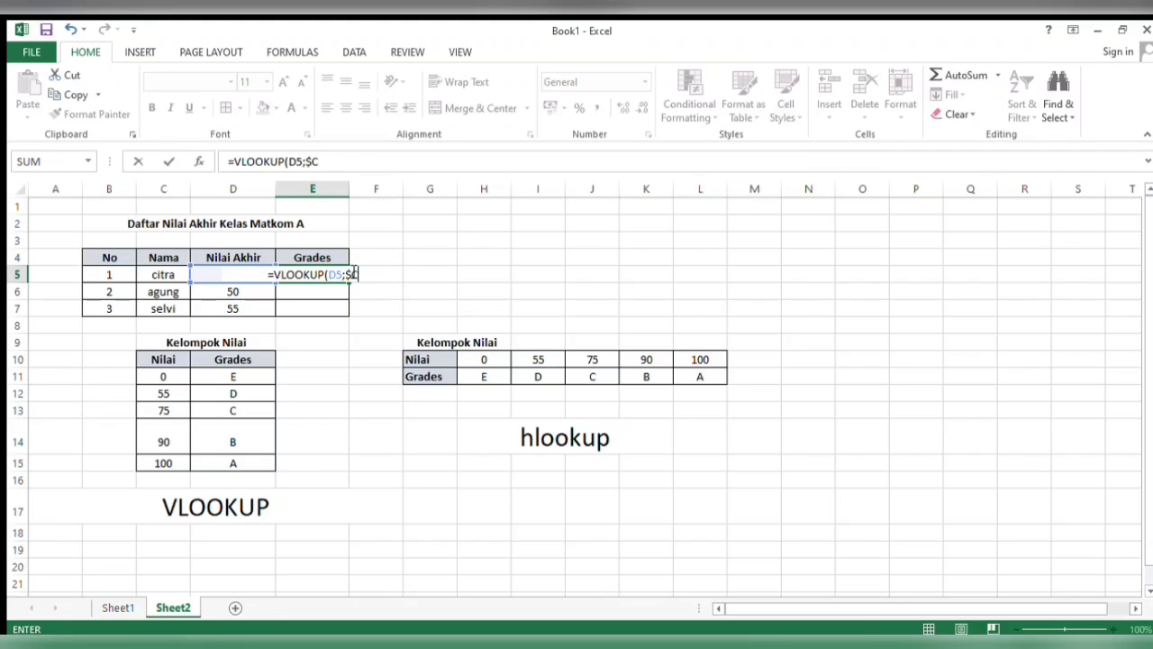
pyautogui.write('11')
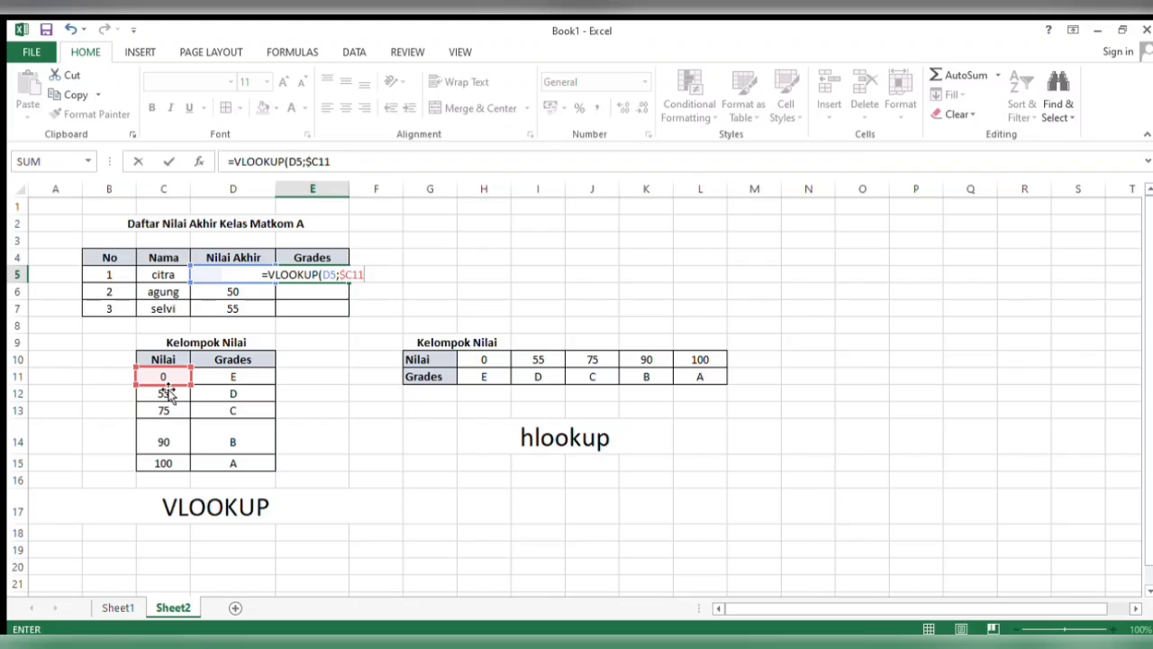
pyautogui.write(':')
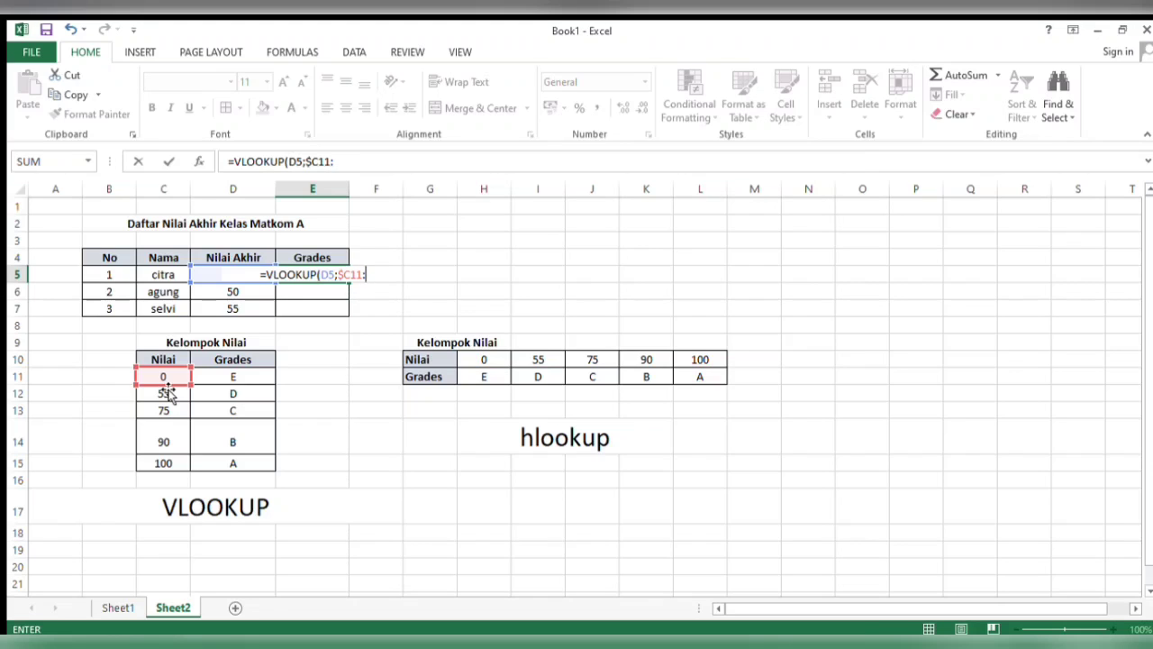
pyautogui.write('$')
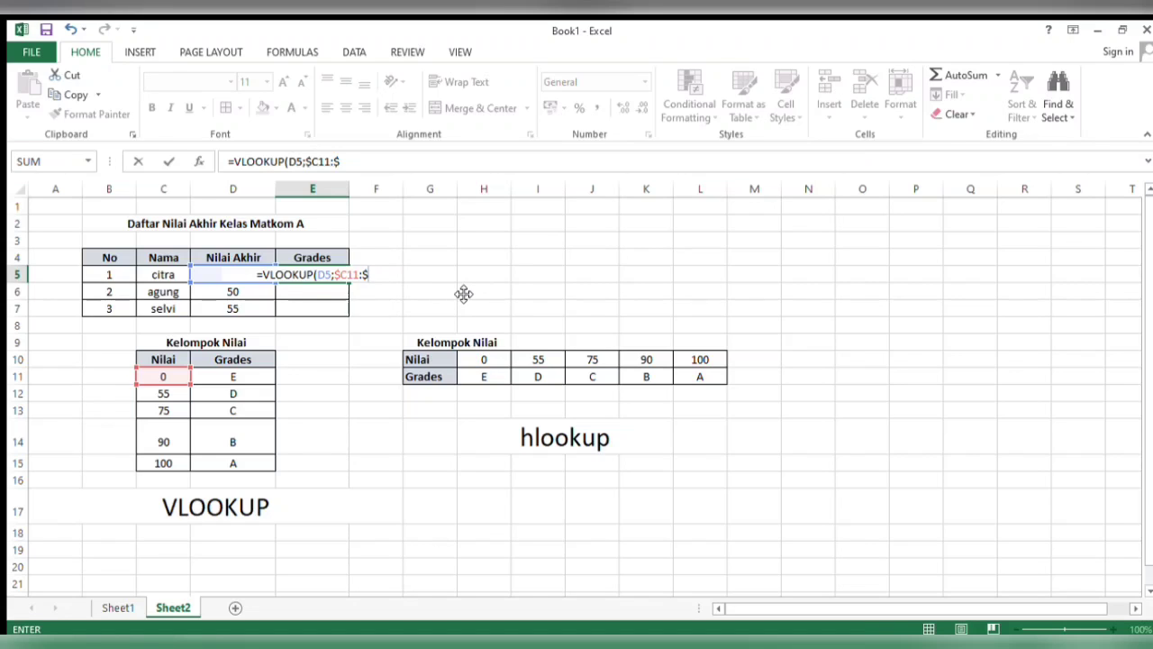
pyautogui.write('D')
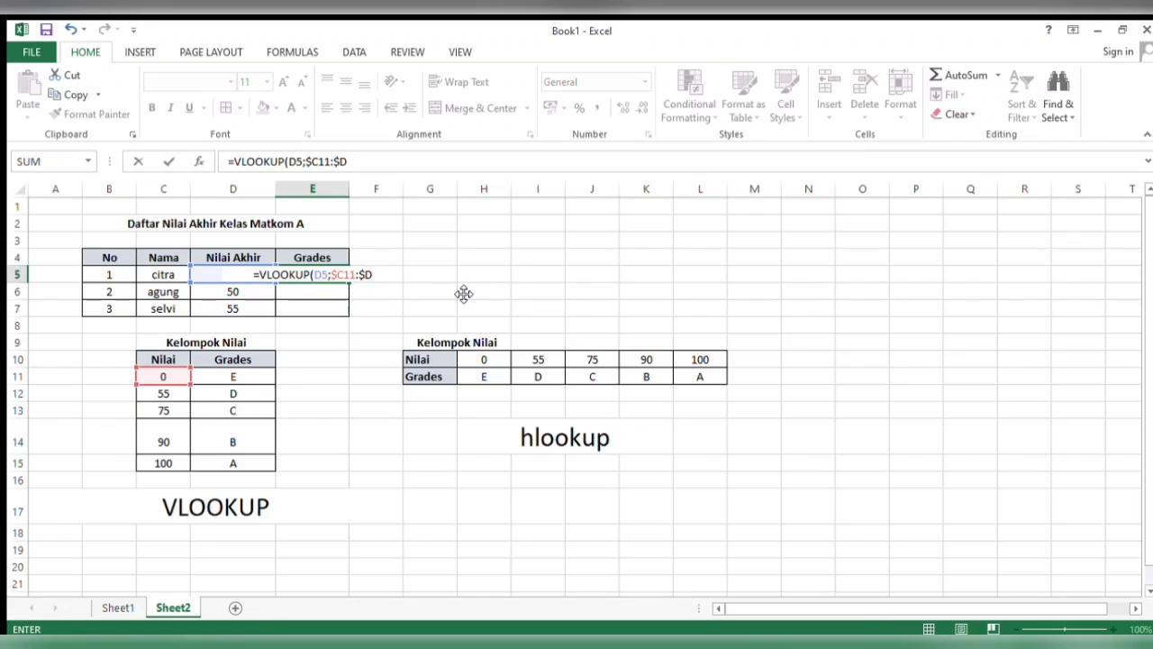
pyautogui.write('$15')
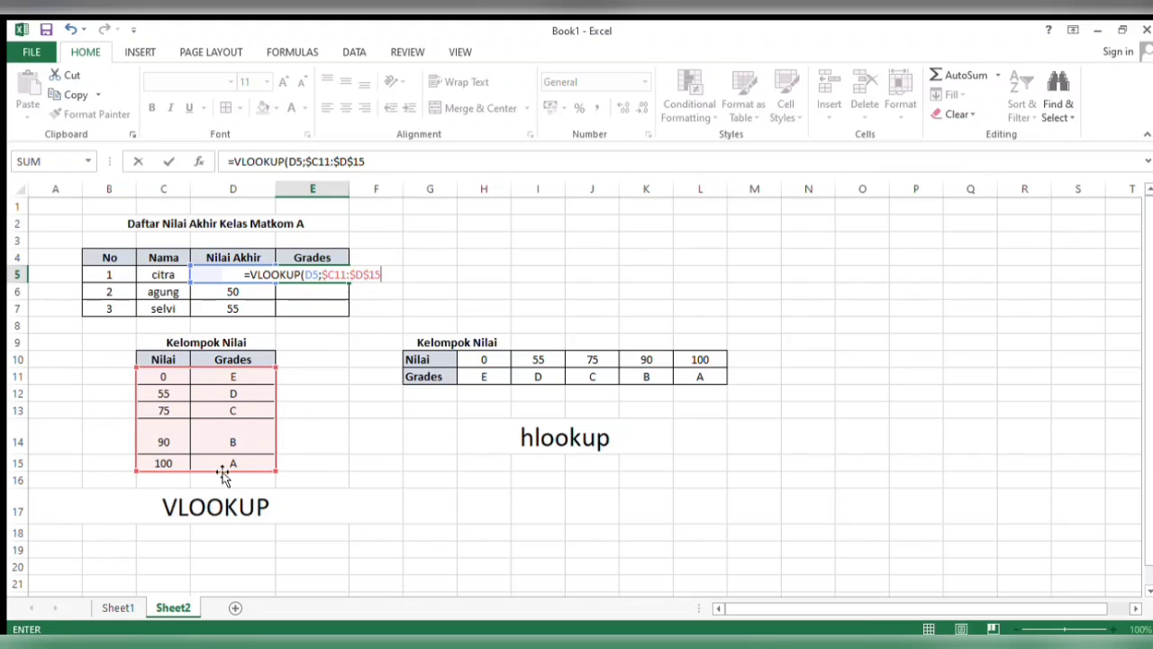
pyautogui.write(';')
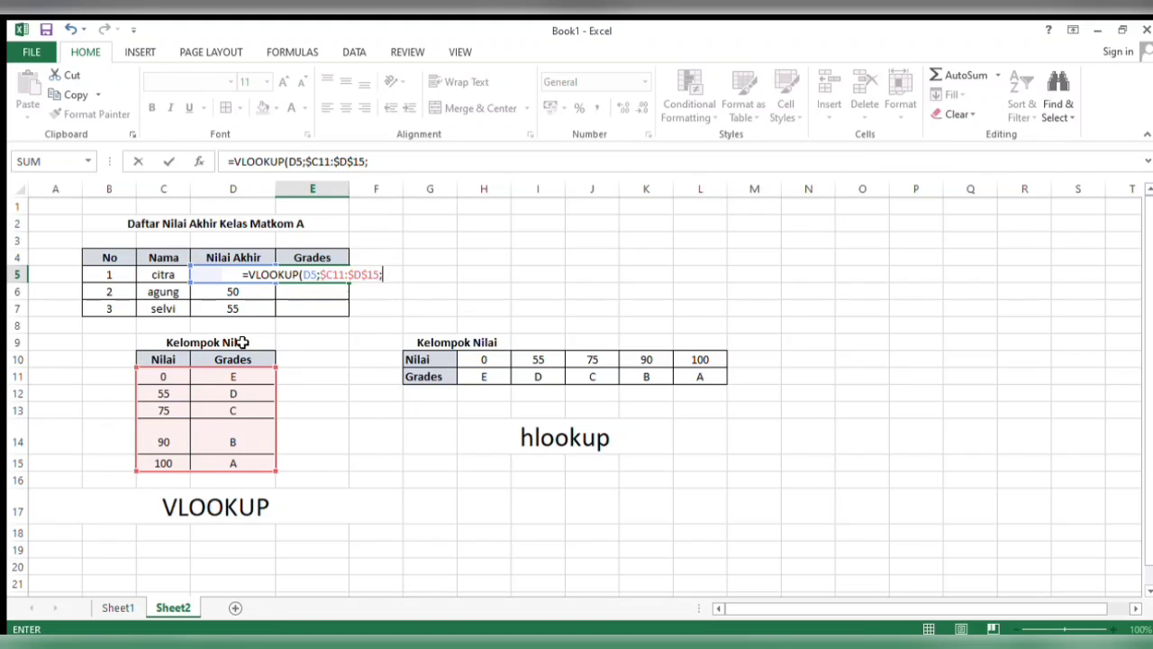
pyautogui.write('2')
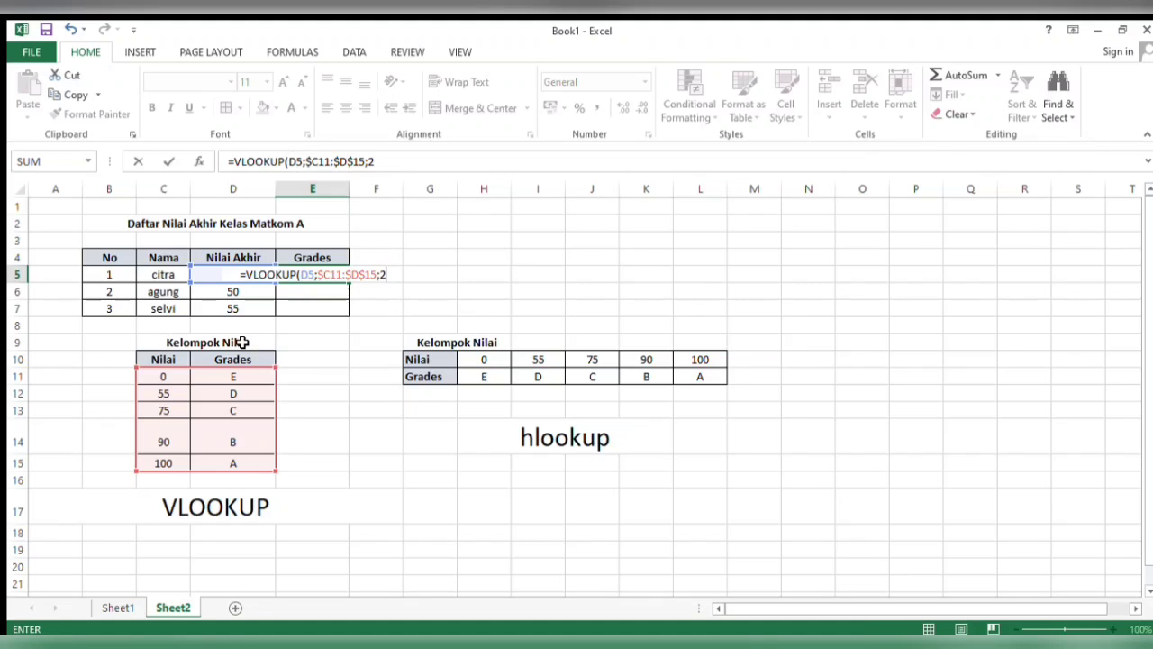
pyautogui.write(')')
pyautogui.press('Return')
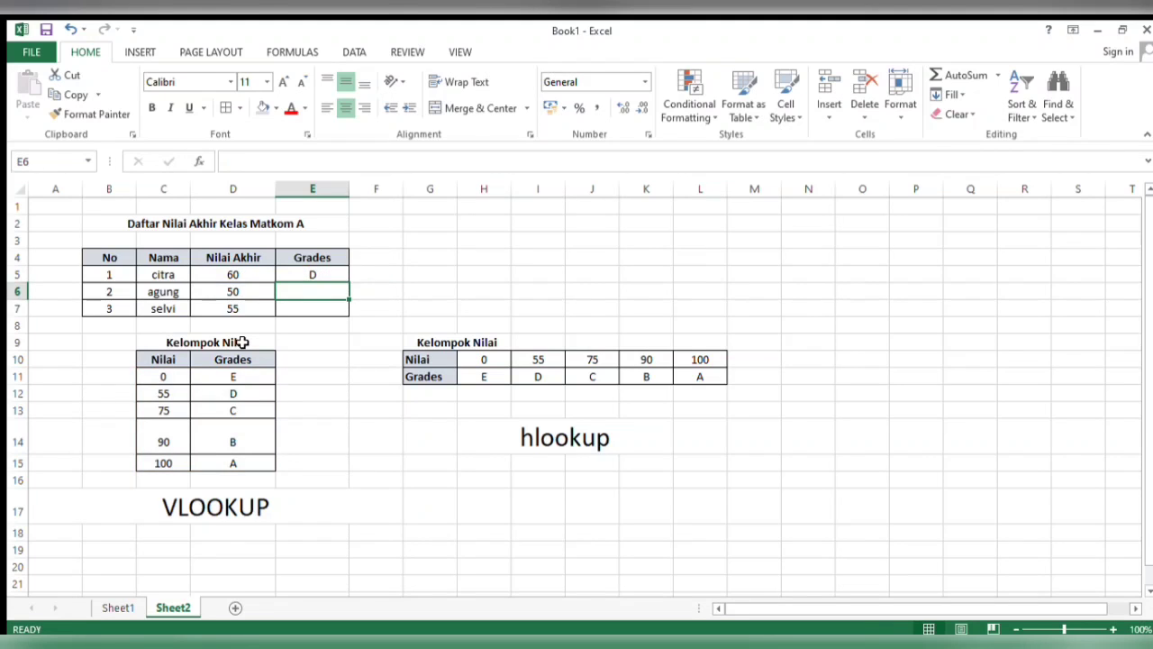
pyautogui.click(290, 272)
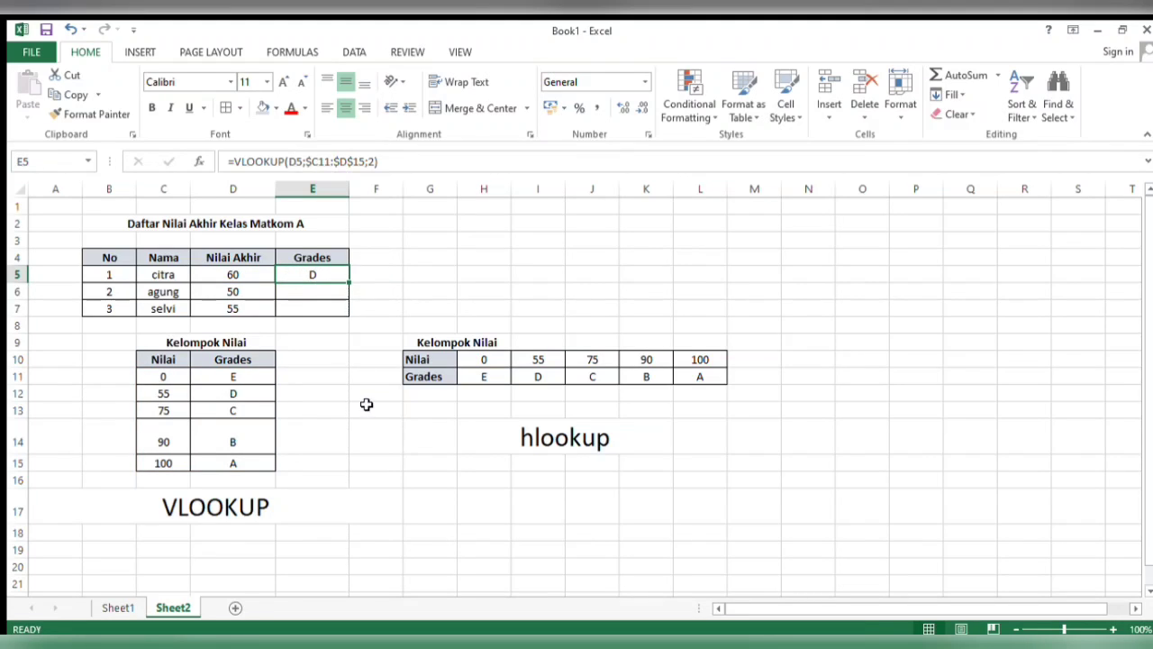
# - Look up the second student's grade in cell E6 from the horizontal Kelompok Nilai table with the formula =HLOOKUP(D6;$H$10:$L$11;2)
pyautogui.click(322, 292)
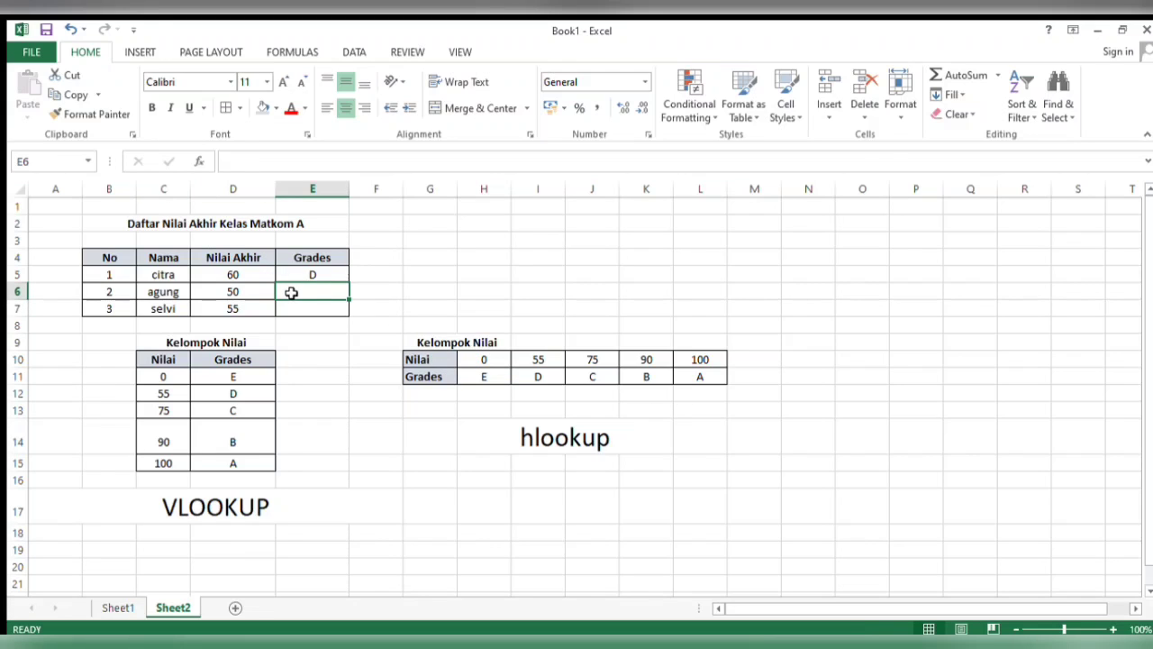
pyautogui.write('=HLOOK')
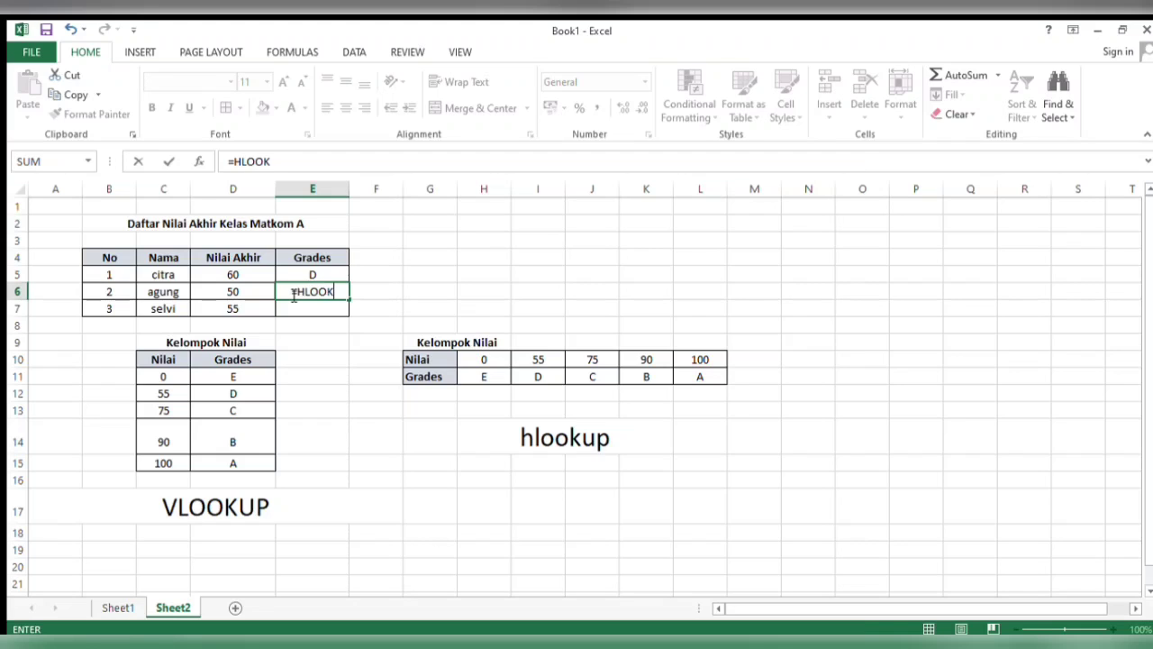
pyautogui.write('UP(')
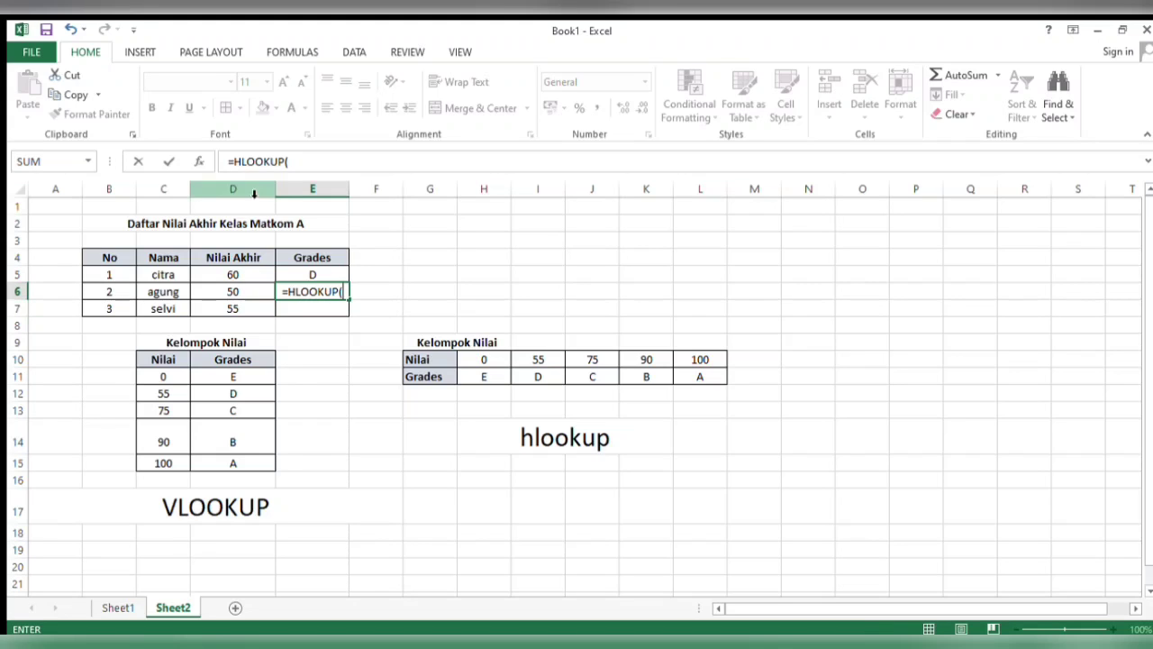
pyautogui.press('Left')
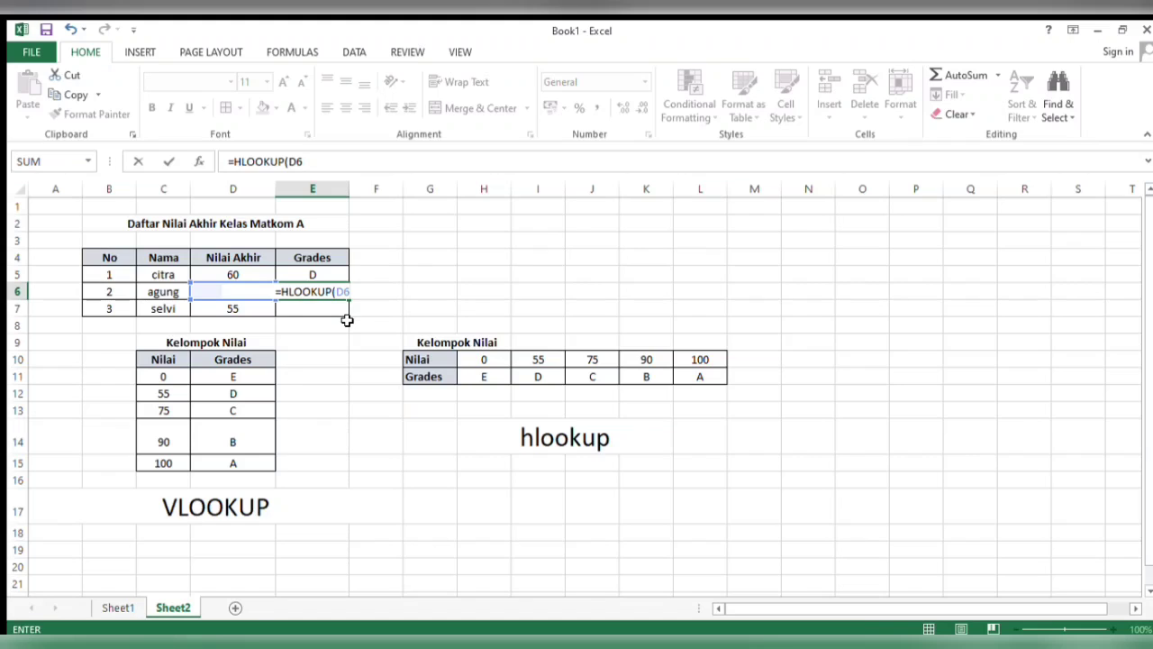
pyautogui.write(';$')
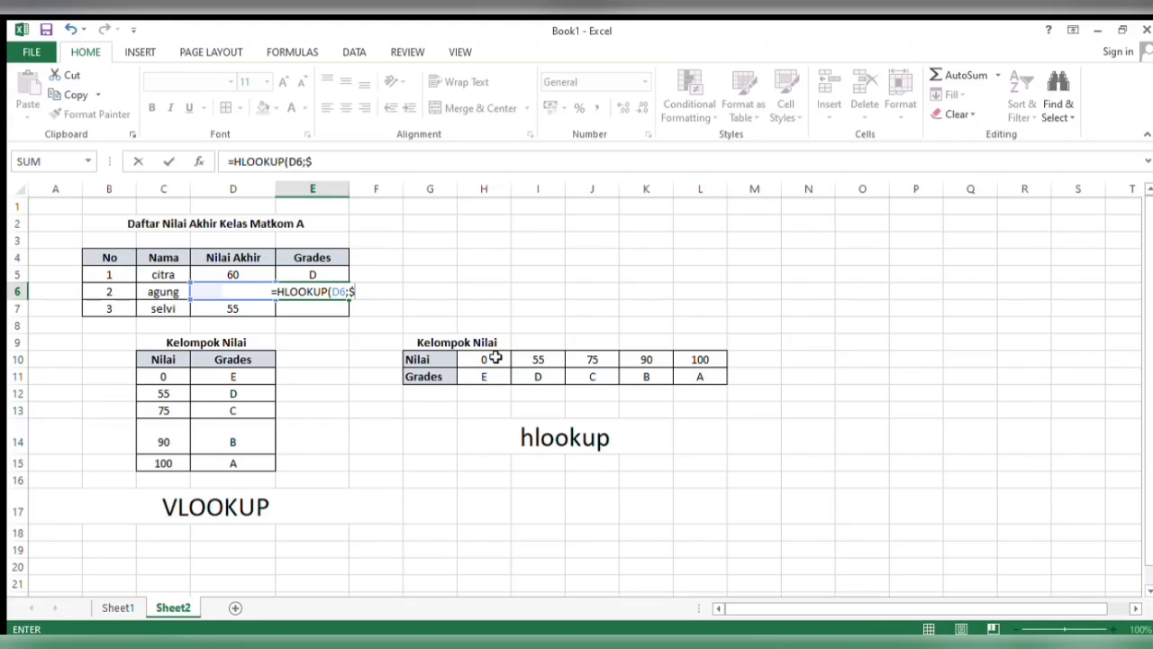
pyautogui.write('H$10')
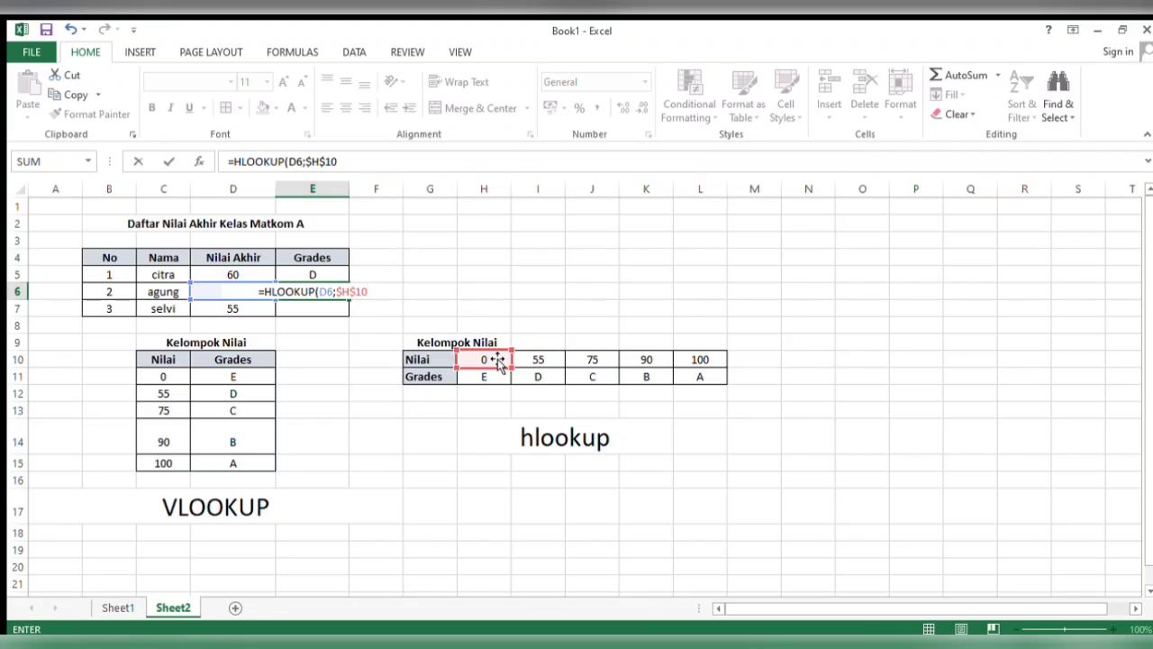
pyautogui.write(':$')
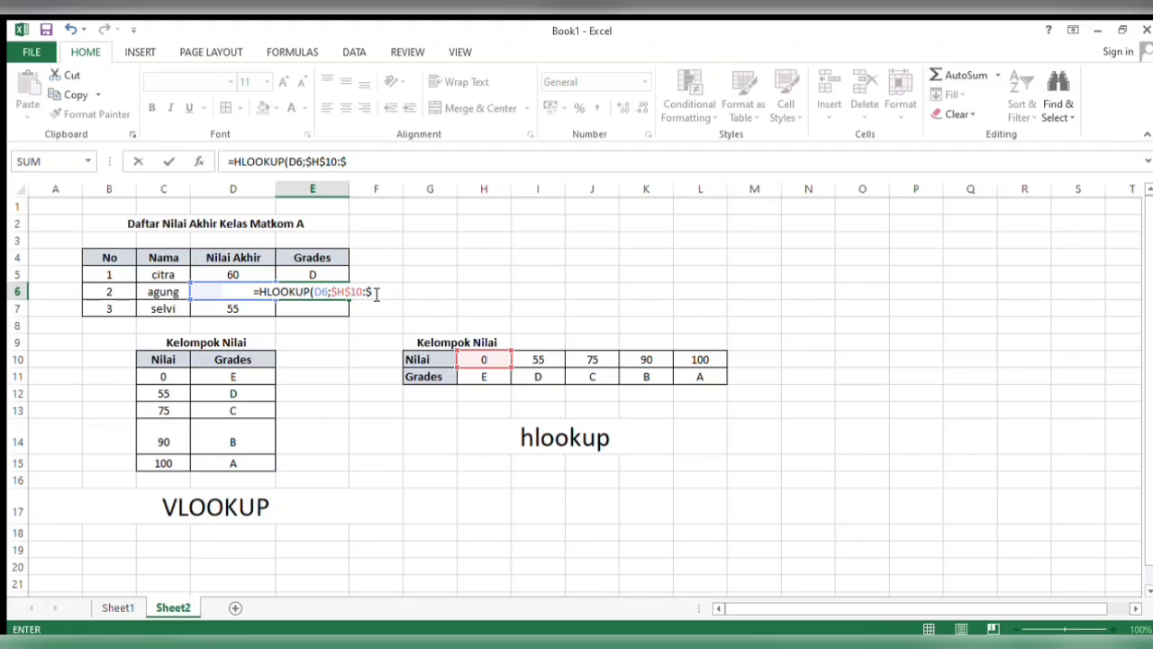
pyautogui.write('L$')
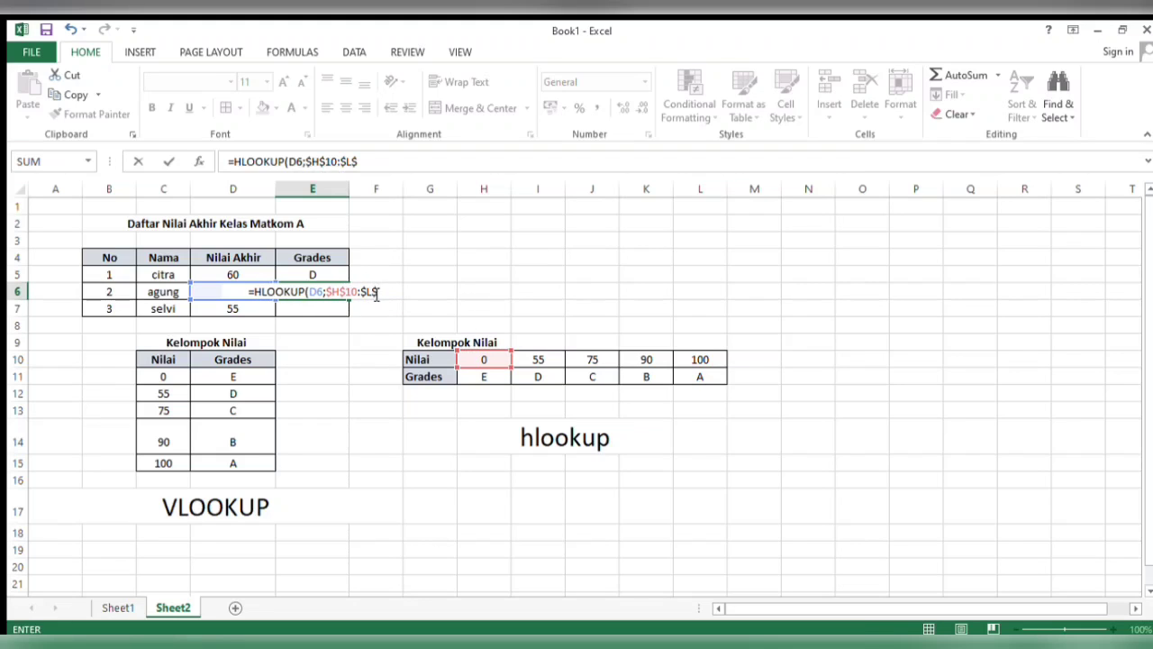
pyautogui.write('11')
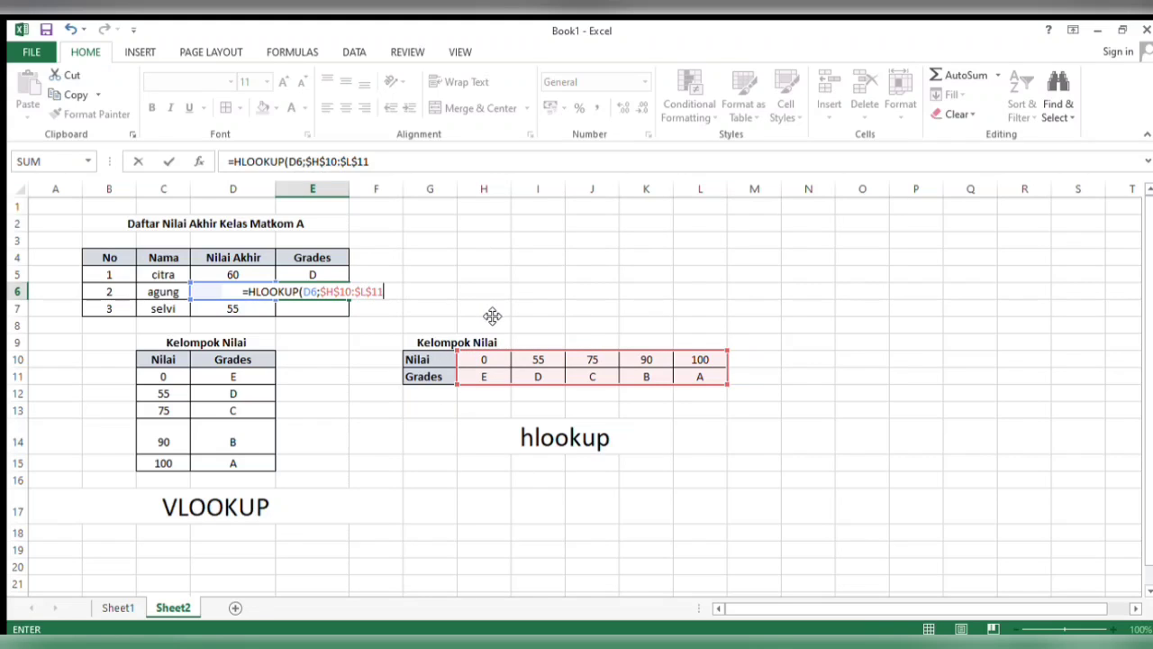
pyautogui.write("'2")
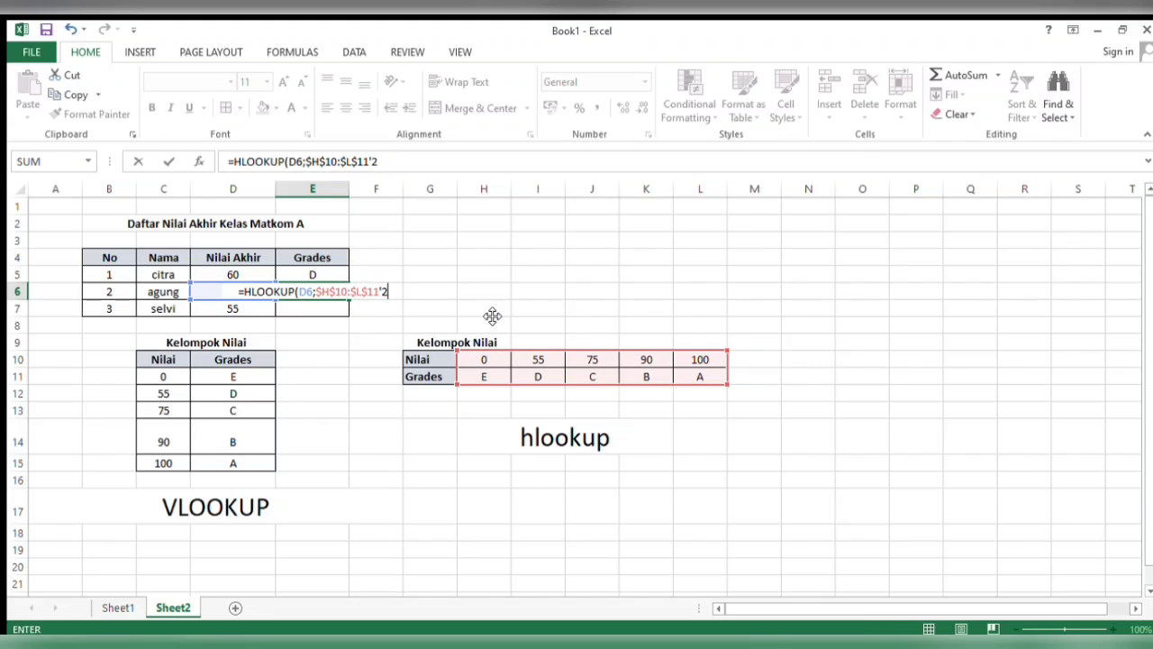
pyautogui.press('BackSpace')
pyautogui.press('BackSpace')
pyautogui.write(';')
pyautogui.write('2)')
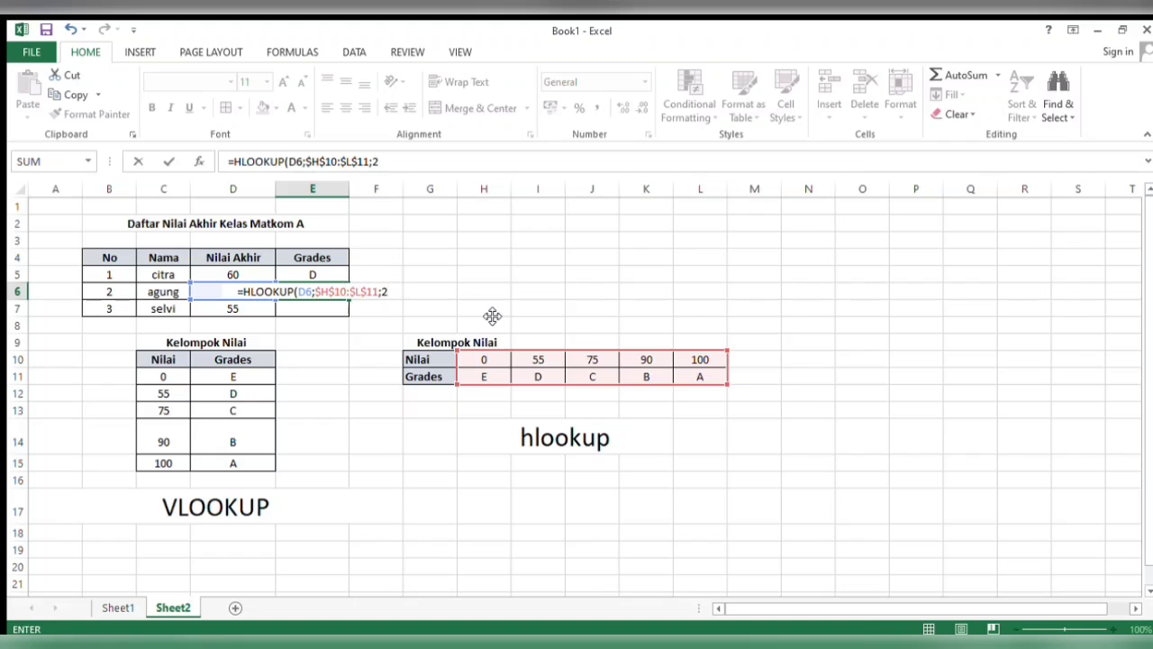
pyautogui.press('Return')
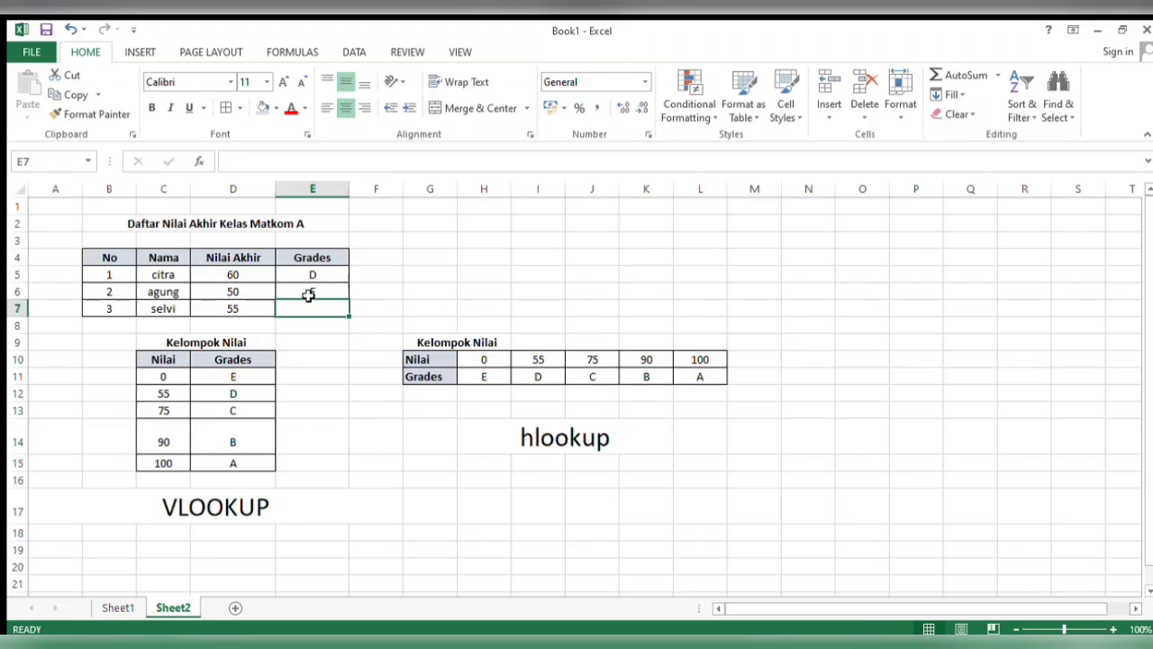
pyautogui.click(369, 311)
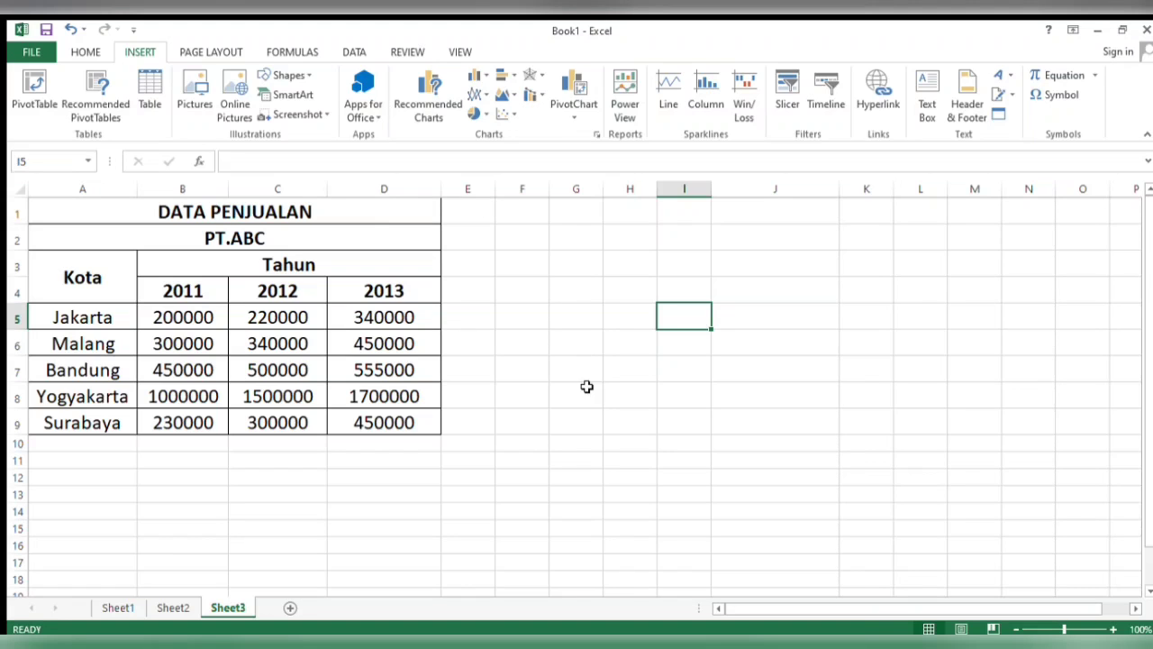
# - Insert a clustered column chart of the whole DATA PENJUALAN table A1:D9 and arrange it, slightly widened, beside the table
pyautogui.moveTo(65, 216)
pyautogui.mouseDown()
pyautogui.moveTo(224, 275)
pyautogui.moveTo(291, 441)
pyautogui.moveTo(282, 424)
pyautogui.mouseUp()
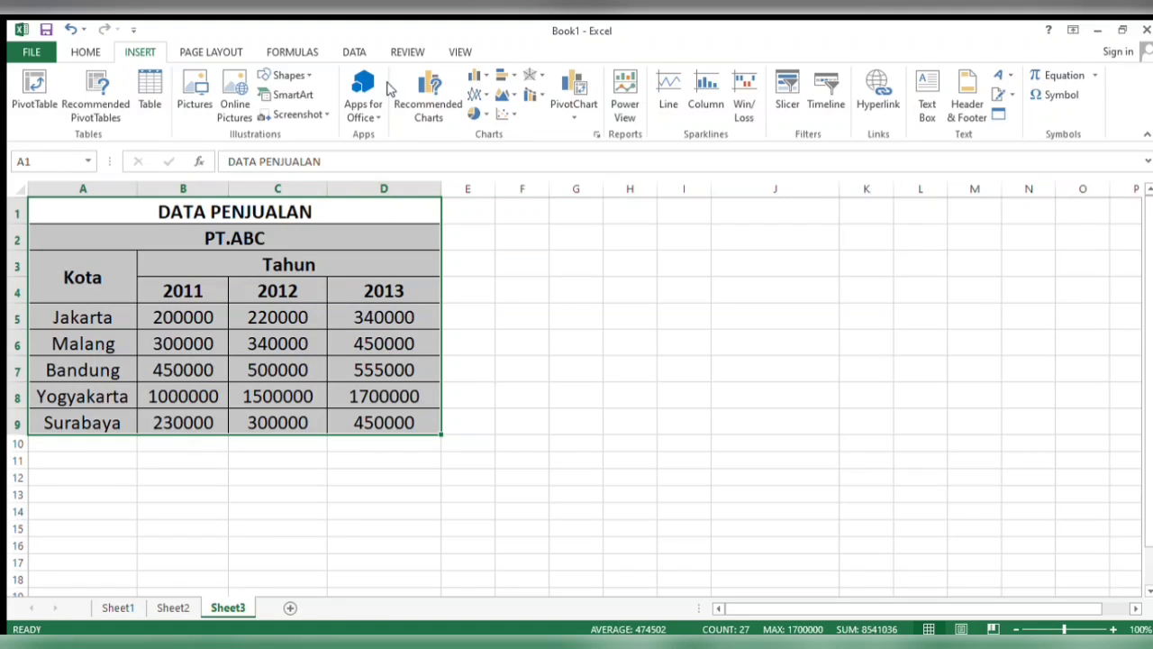
pyautogui.click(416, 83)
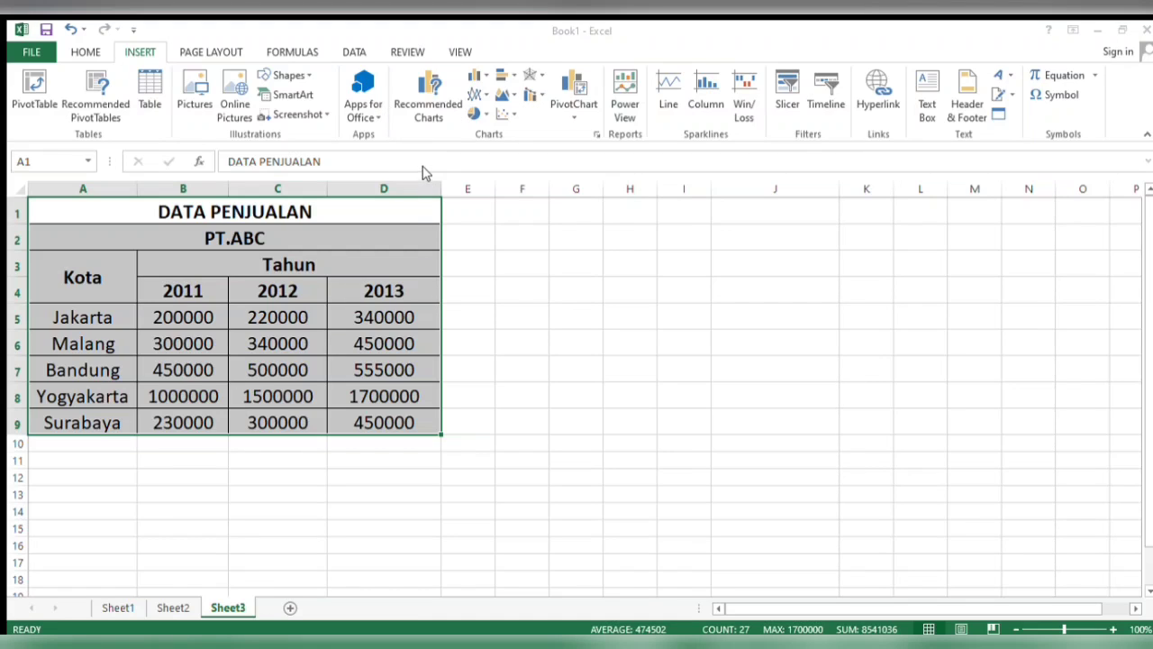
pyautogui.hotkey('alt', 'F1')
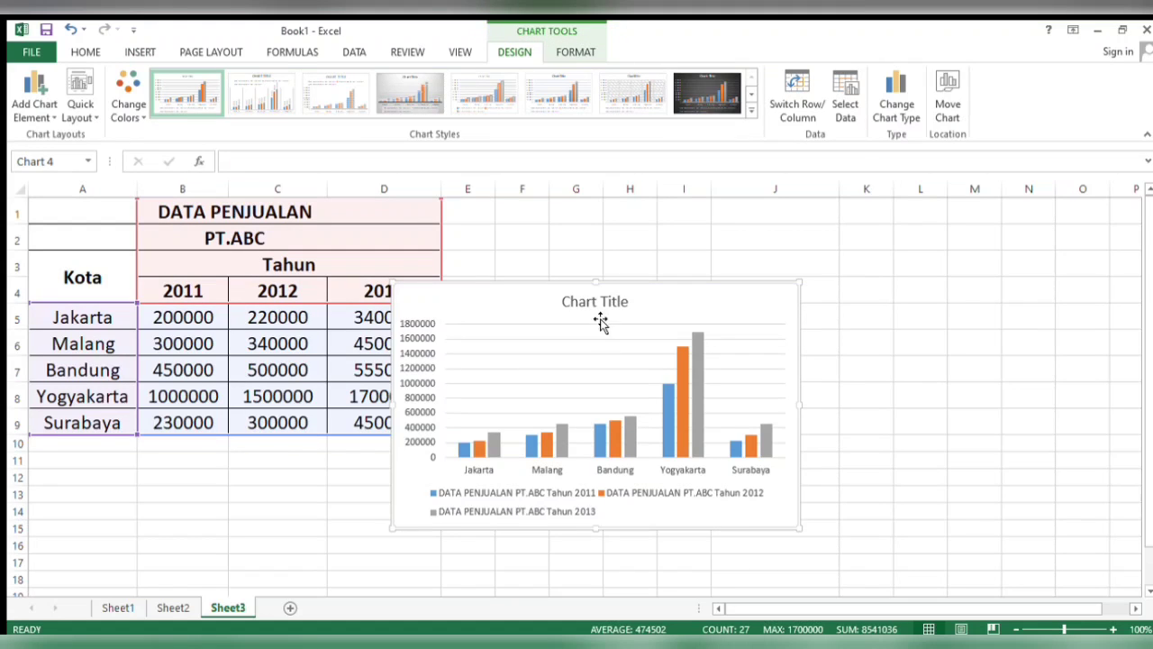
pyautogui.moveTo(600, 291); pyautogui.dragTo(686, 211)
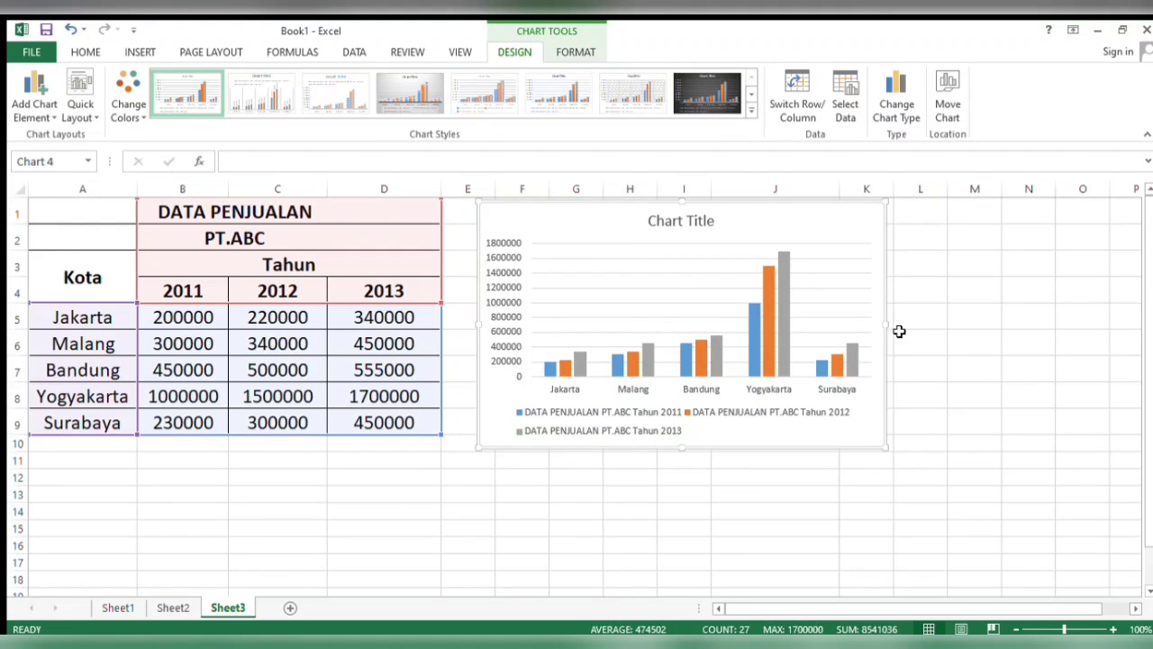
pyautogui.moveTo(887, 326); pyautogui.dragTo(923, 326)
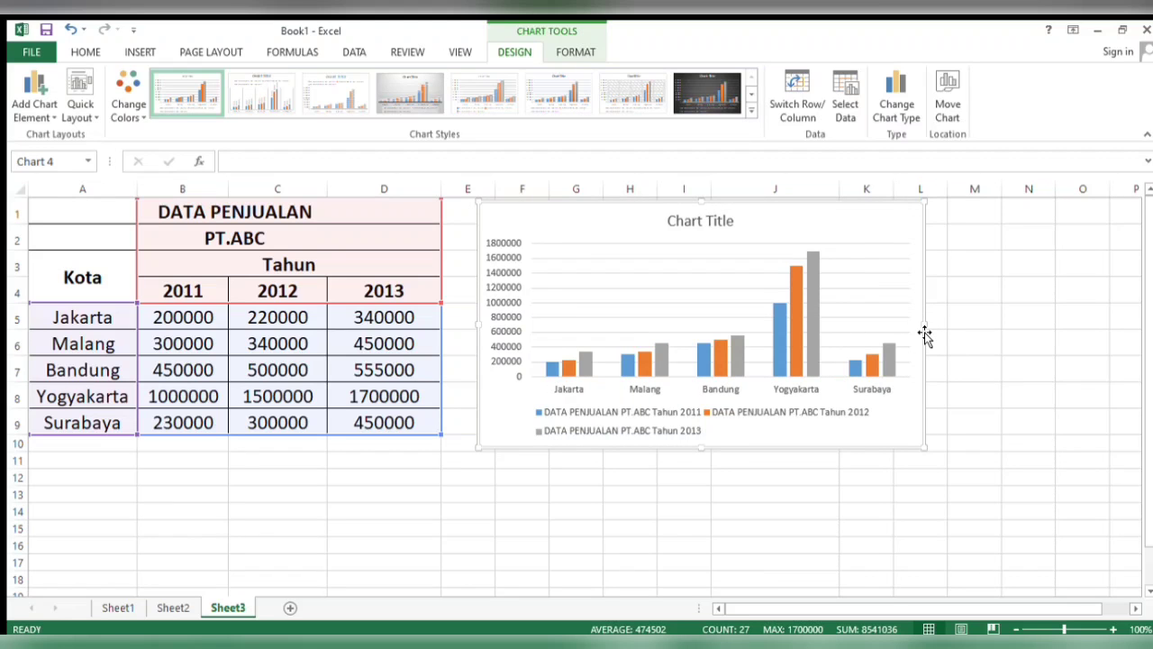
# - Insert the group photo from file at cell C14 and fit it below the sales table at about 10.74 cm high by 16.11 cm wide
pyautogui.click(301, 511)
pyautogui.scroll(-3, 302, 511)
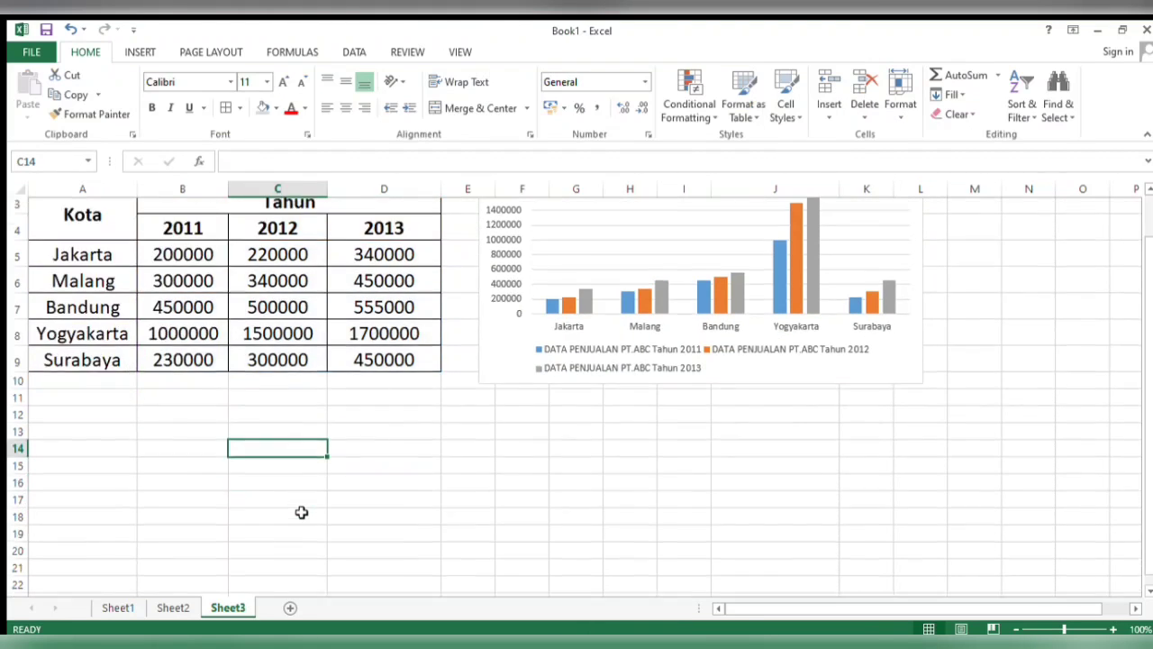
pyautogui.click(139, 54)
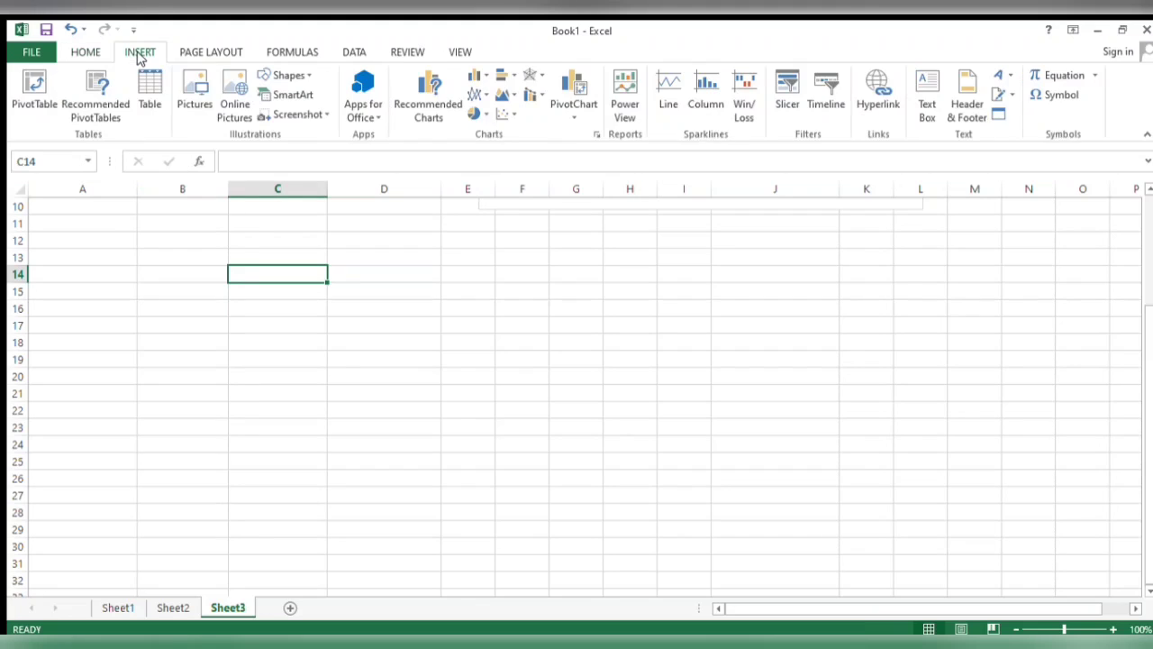
pyautogui.click(194, 107)
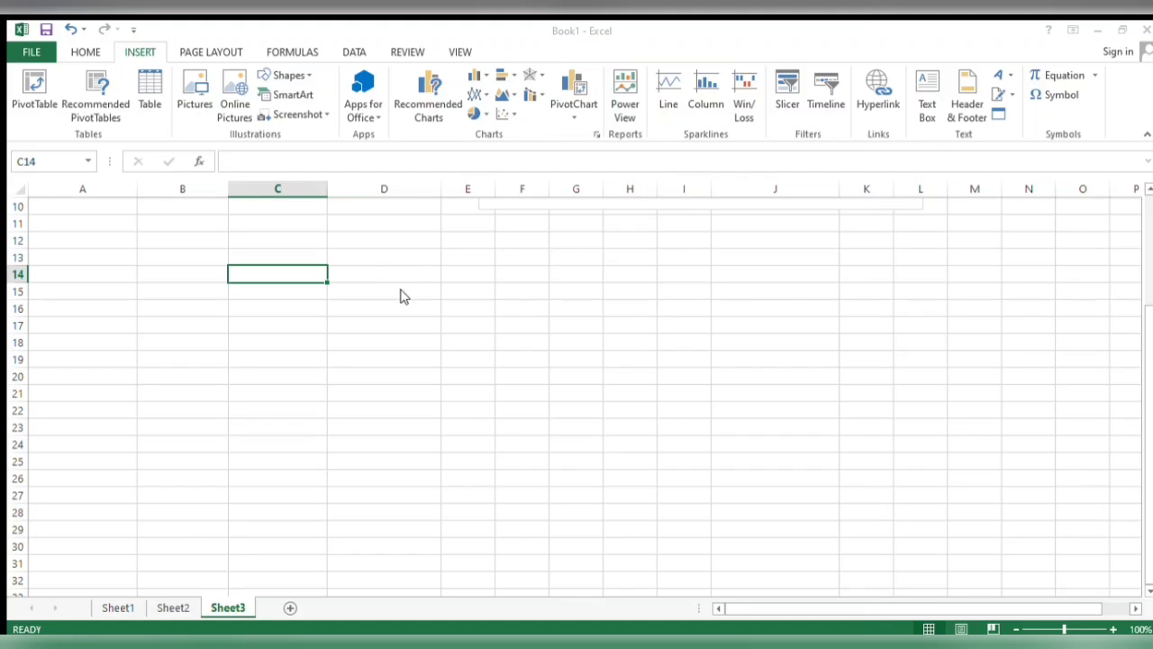
pyautogui.click(435, 397)
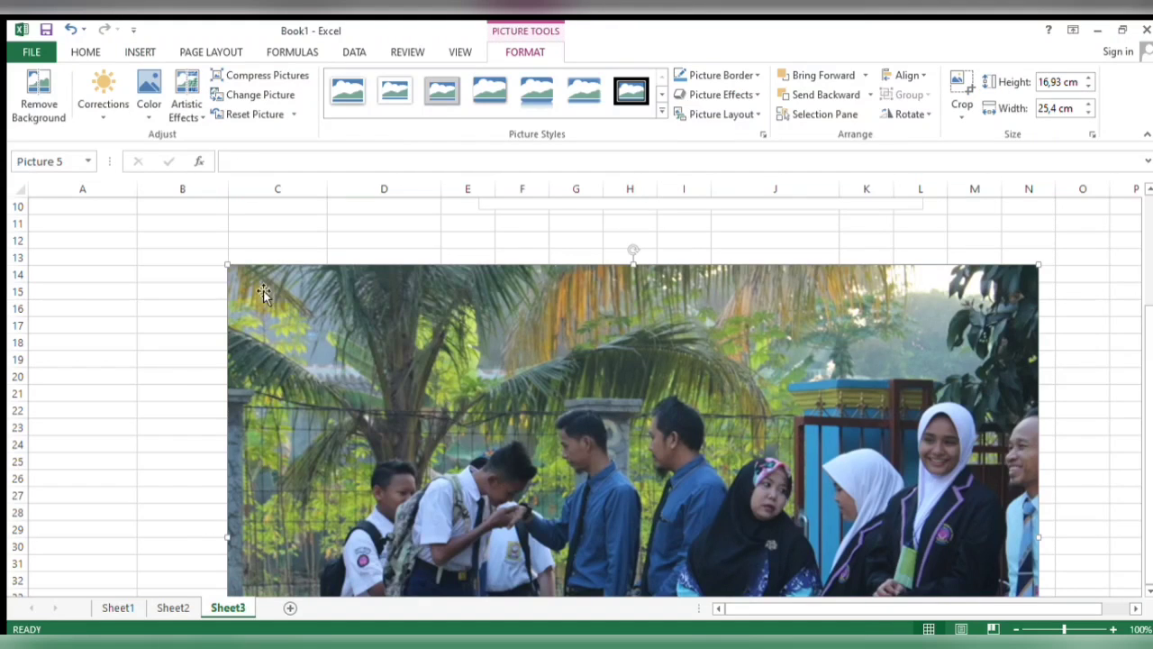
pyautogui.moveTo(232, 267); pyautogui.dragTo(362, 258)
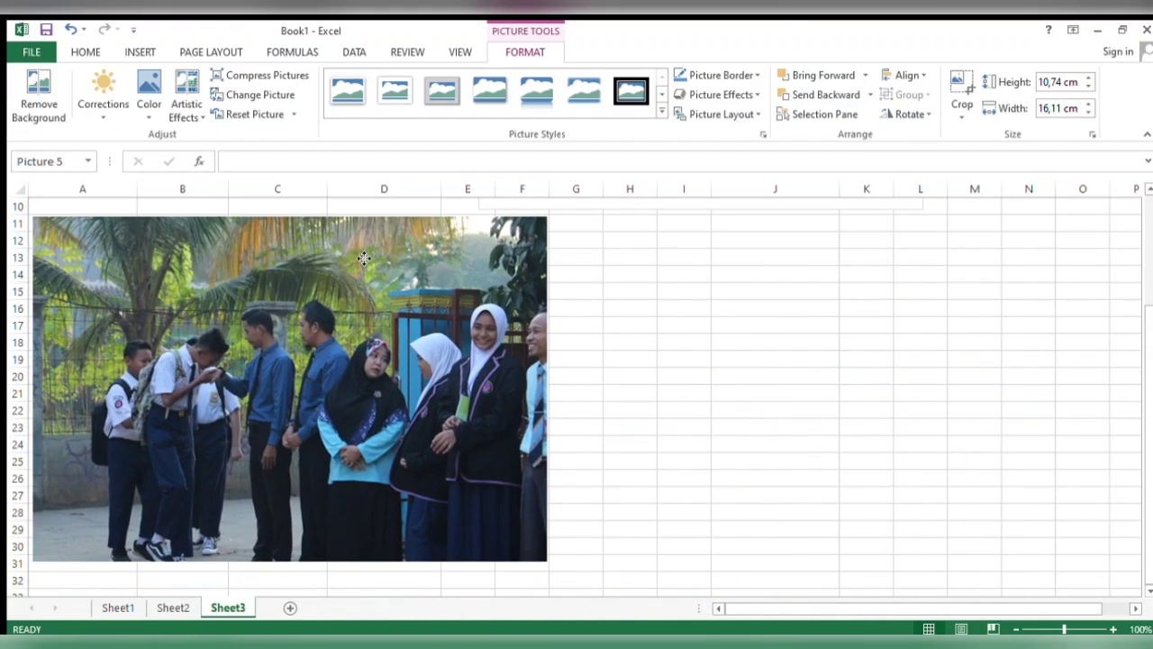
# - Create a one-column table starting at cell H13, beside the photo
pyautogui.click(644, 262)
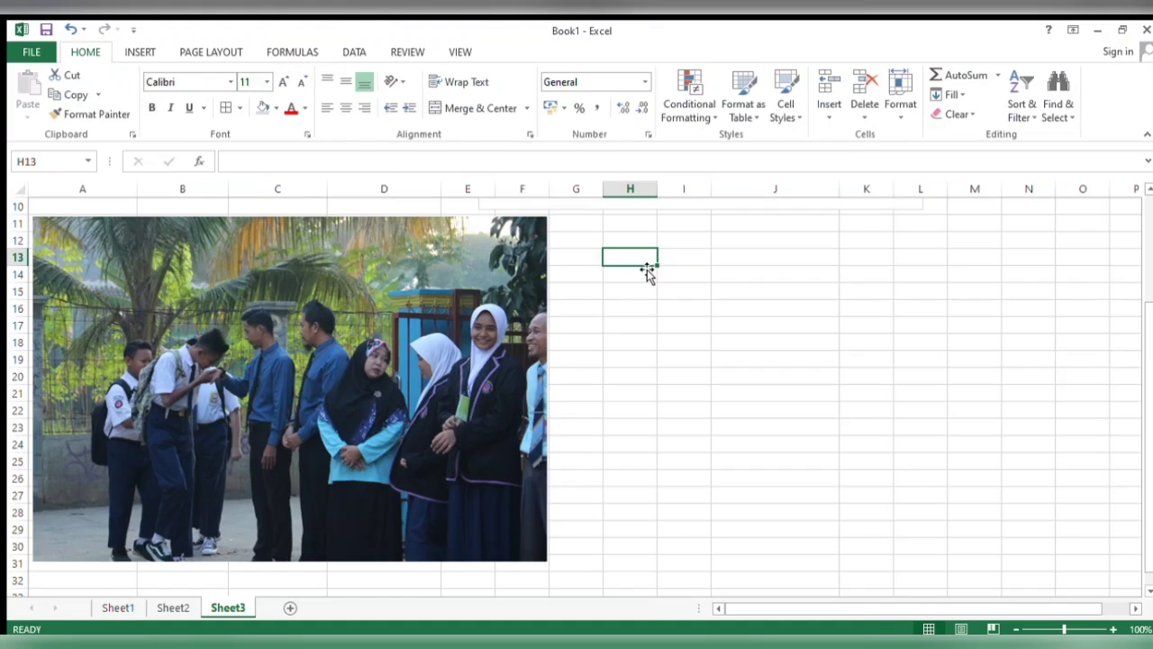
pyautogui.click(139, 53)
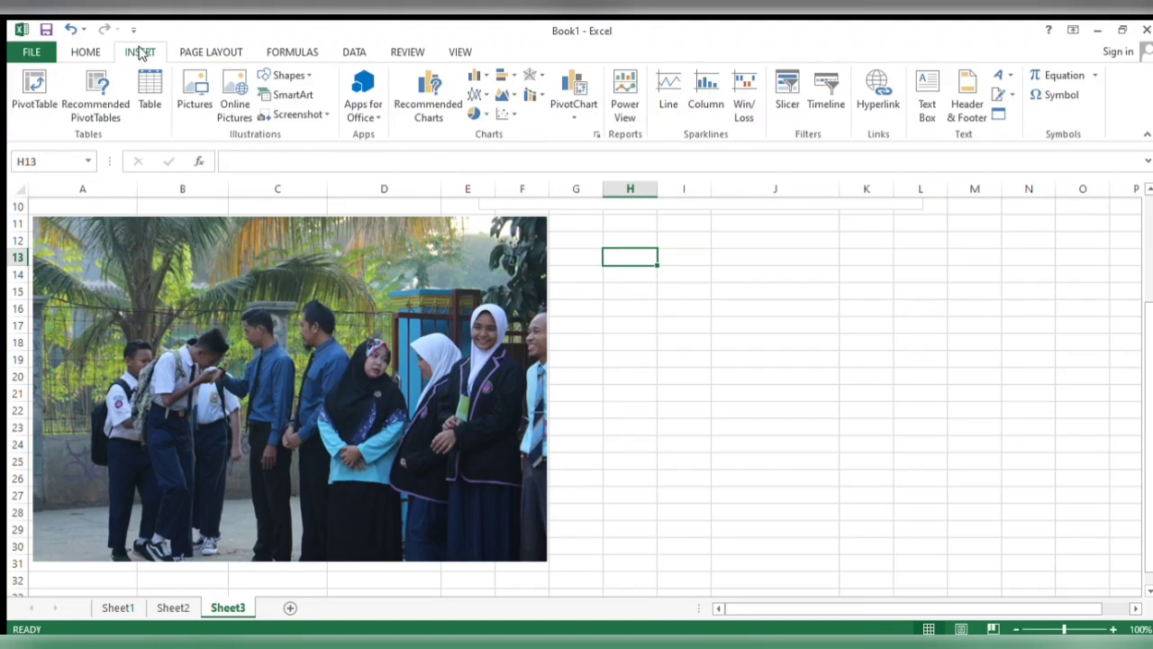
pyautogui.click(149, 90)
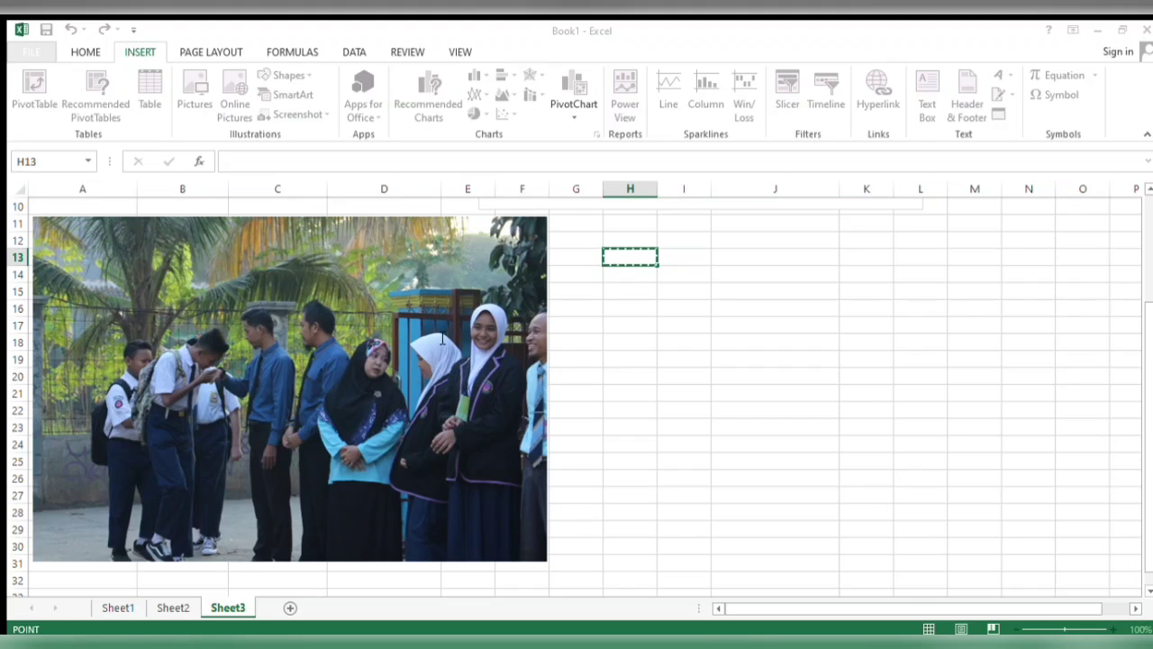
pyautogui.hotkey('ctrl', 't')
pyautogui.press('Return')
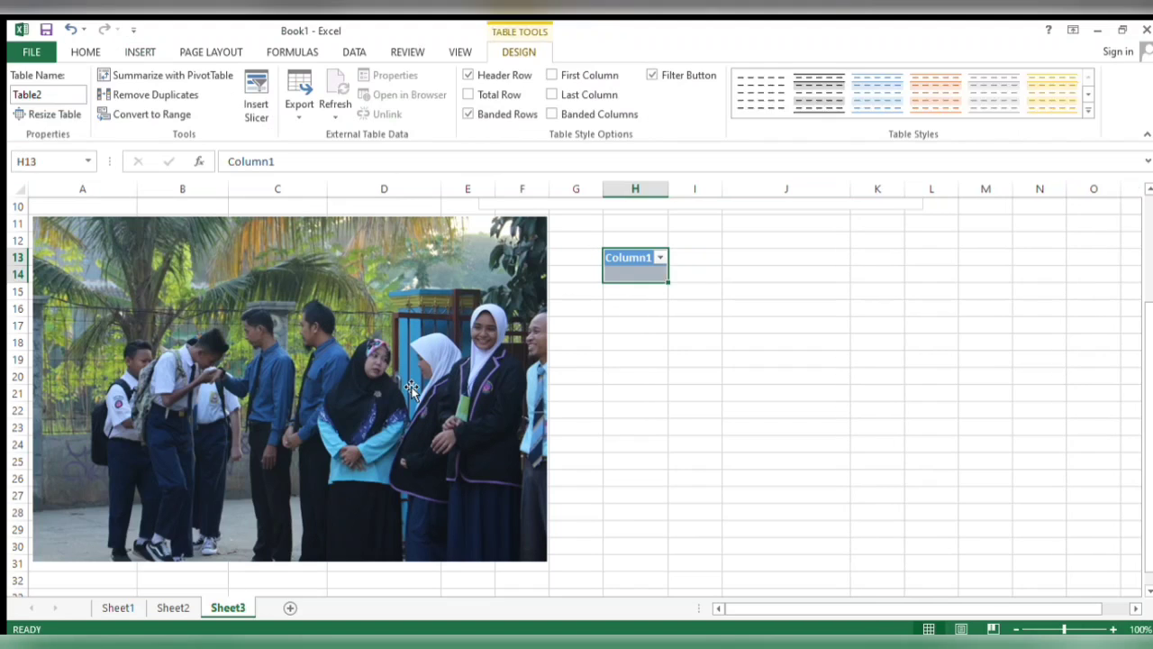
# - Widen column H and apply a table style with a black header to the new table
pyautogui.moveTo(689, 200); pyautogui.dragTo(708, 201)
pyautogui.click(1006, 81)
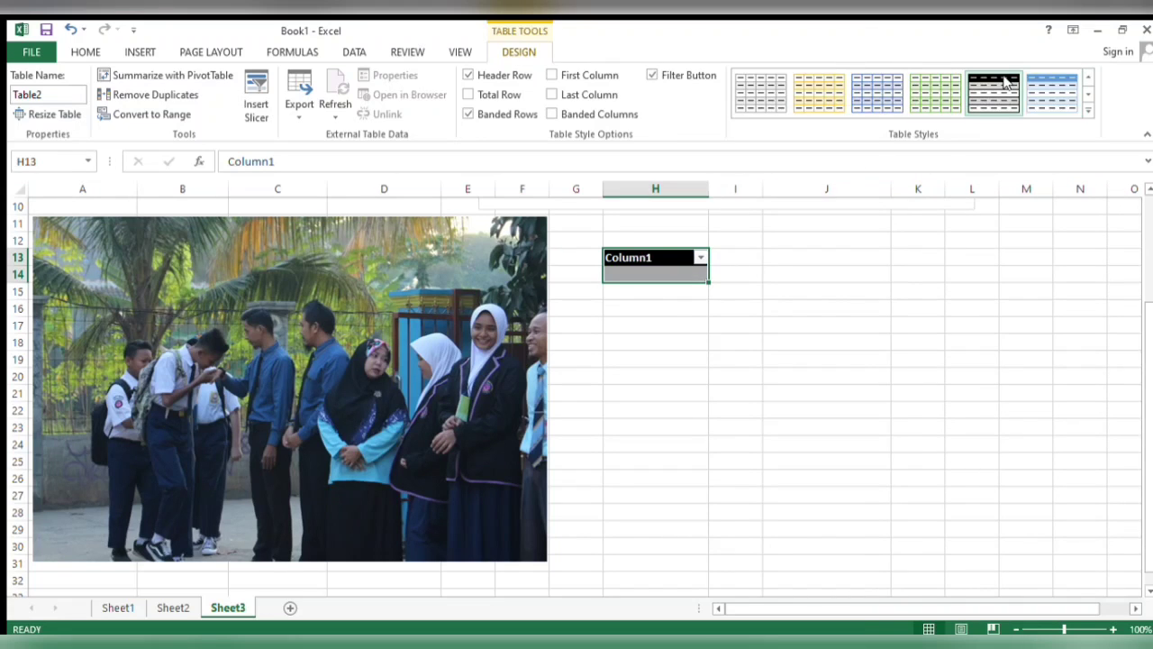
pyautogui.click(823, 294)
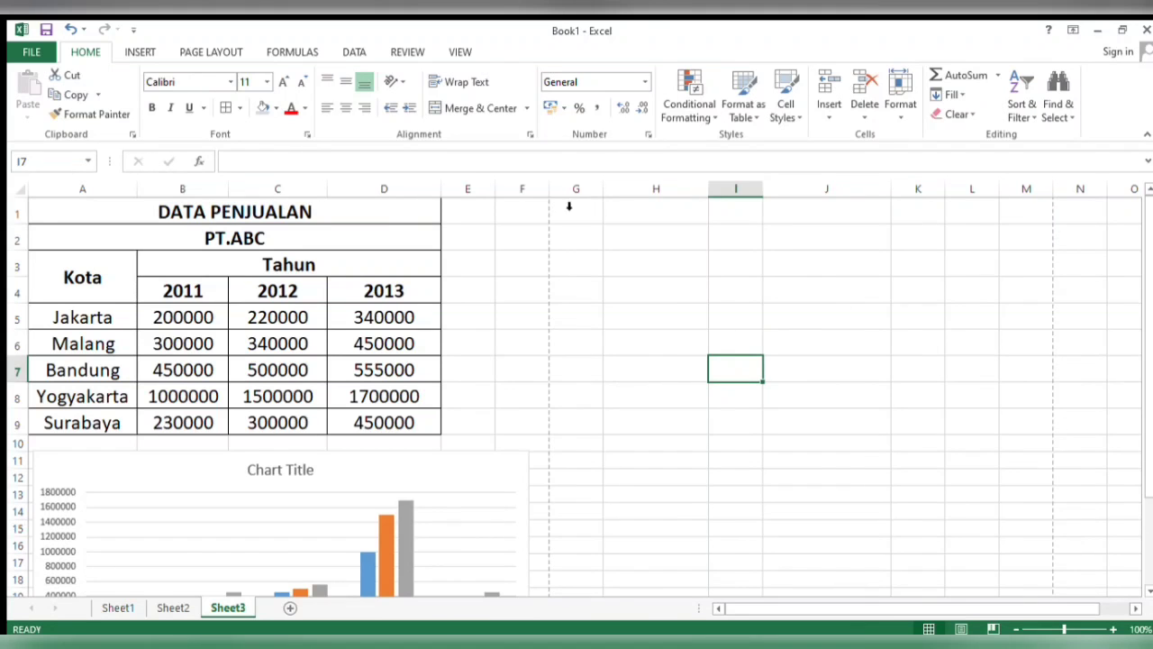
# - Scale Sheet3 for printing to a height of 1 page and a width of 1 page
pyautogui.click(220, 55)
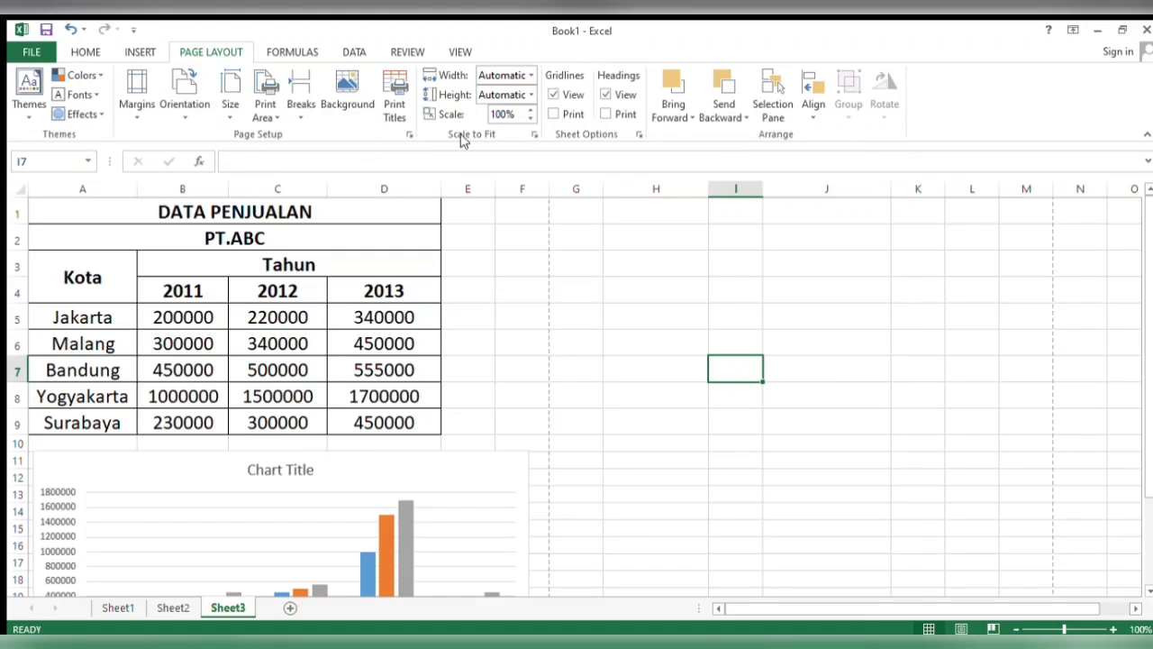
pyautogui.click(527, 95)
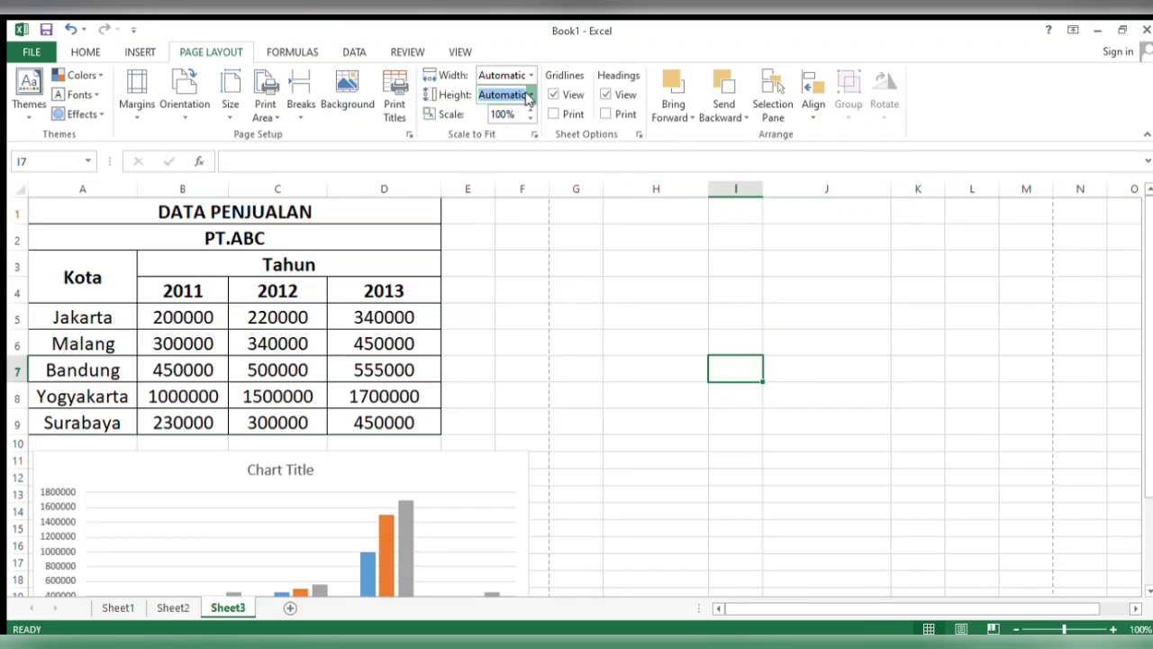
pyautogui.click(527, 125)
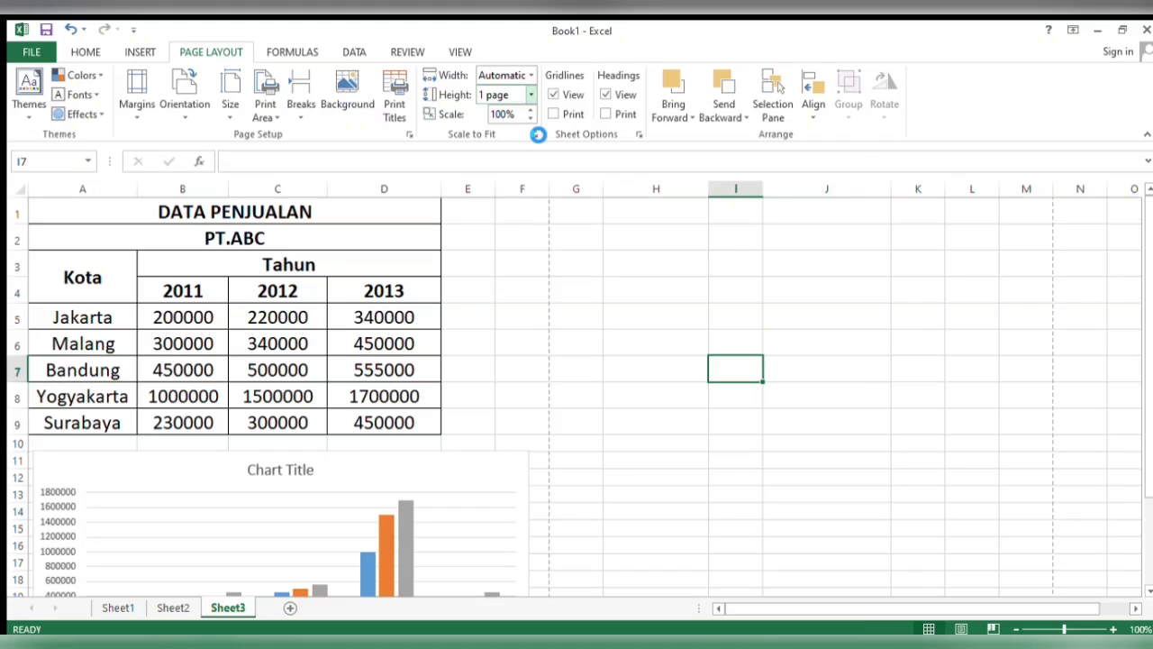
pyautogui.click(527, 75)
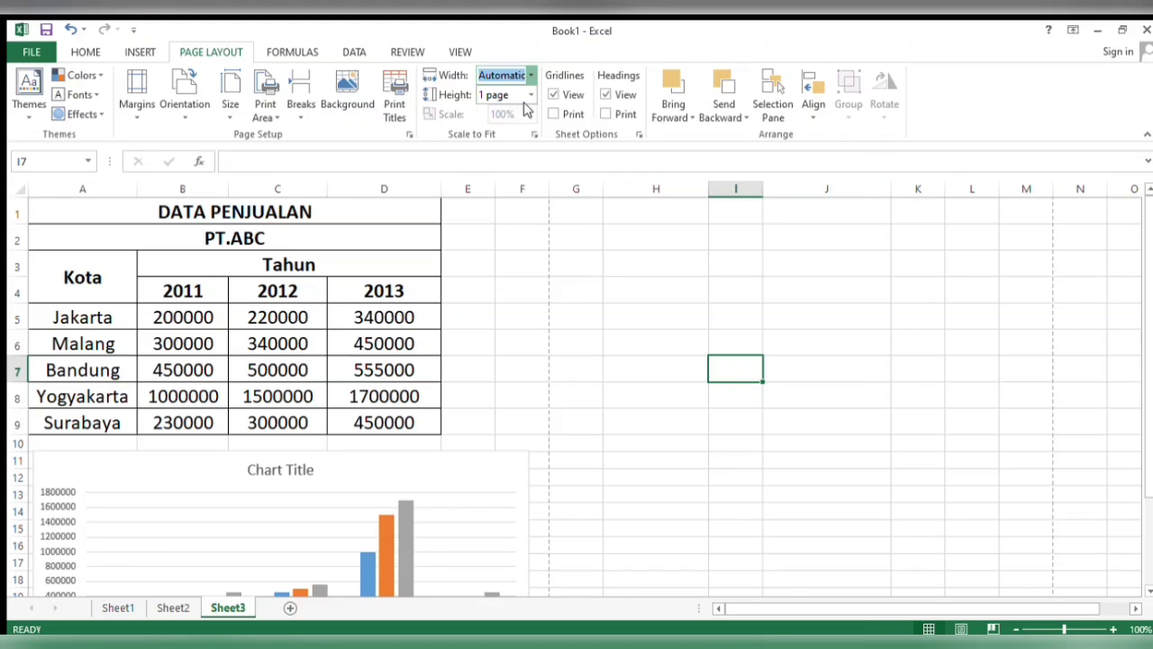
pyautogui.click(529, 108)
pyautogui.scroll(-6, 487, 398)
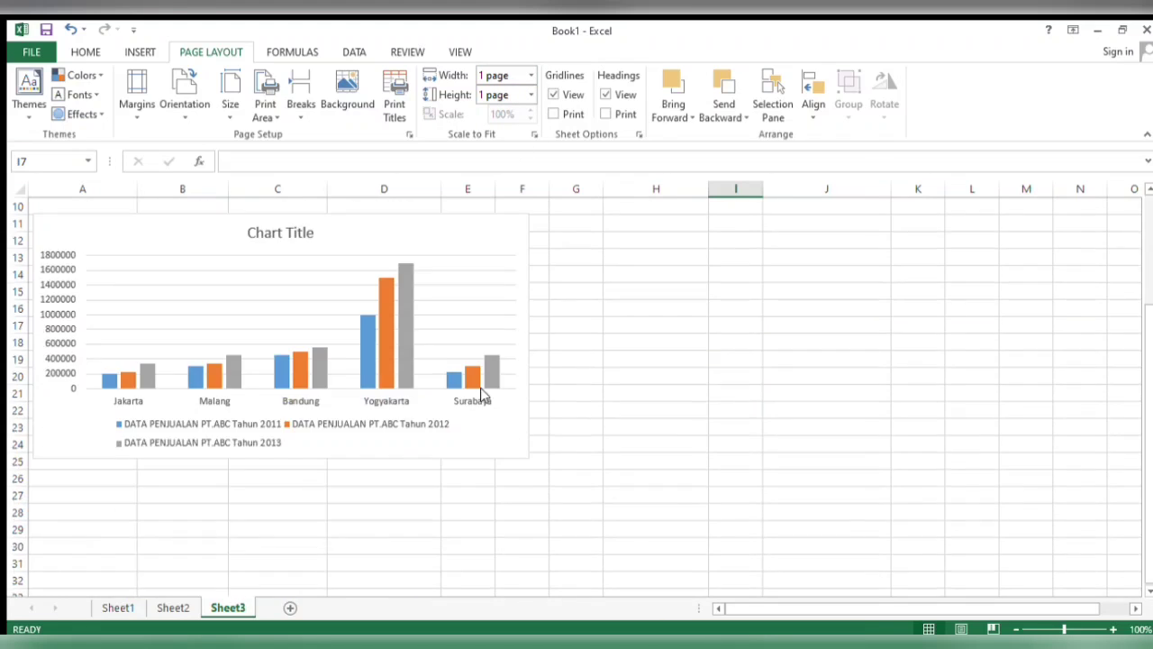
pyautogui.scroll(6, 483, 396)
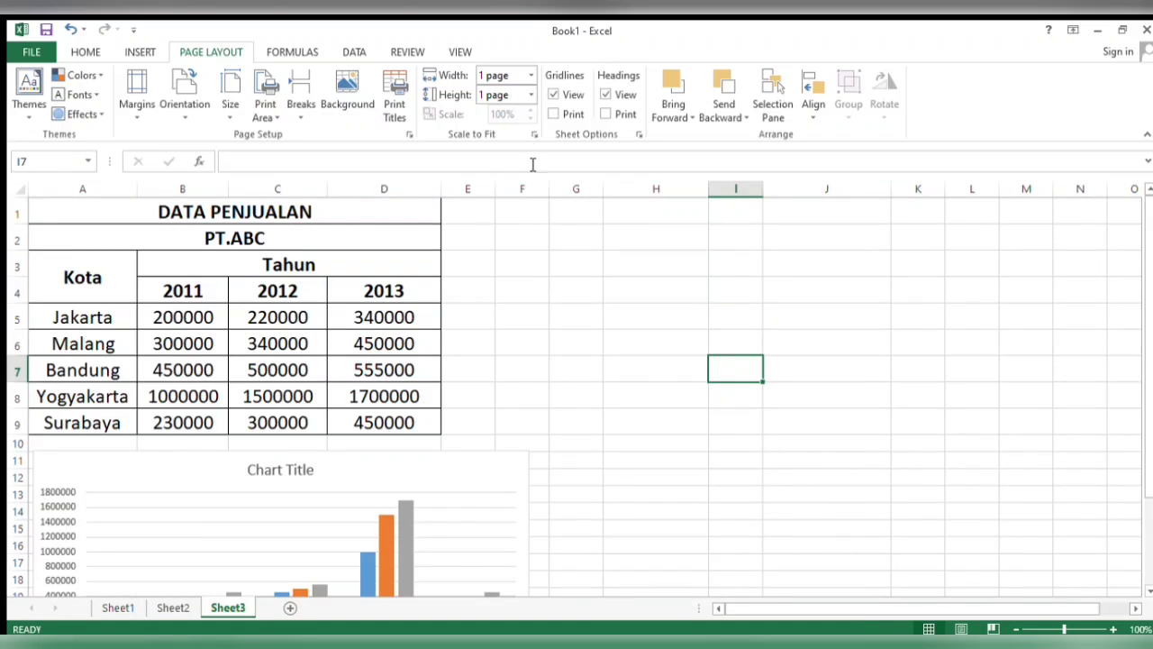
# - Reapply the 1 page height scaling to Sheet3 and set its paper size to A4
pyautogui.click(525, 95)
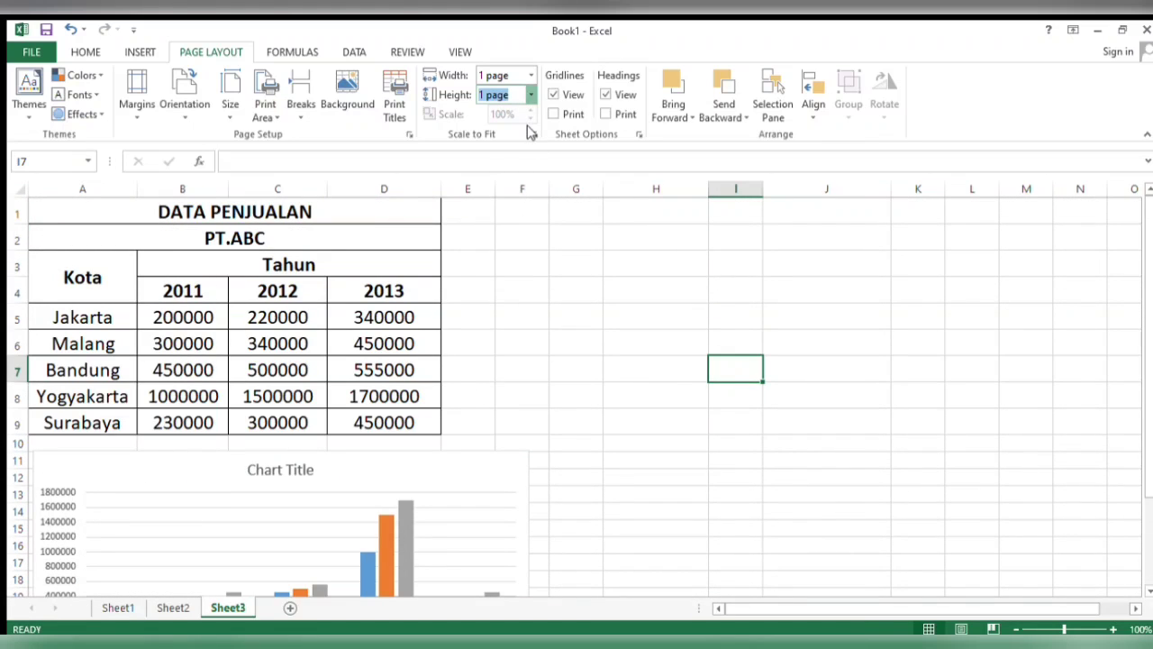
pyautogui.click(527, 125)
pyautogui.click(528, 95)
pyautogui.click(528, 122)
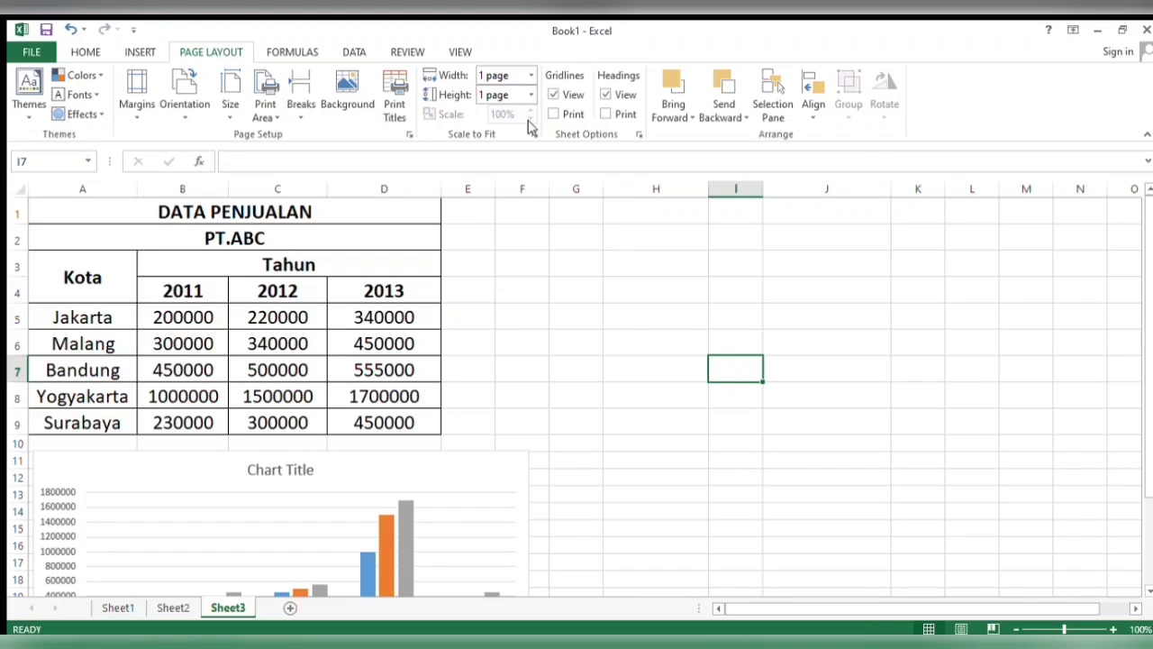
pyautogui.click(230, 109)
pyautogui.click(280, 287)
pyautogui.click(139, 108)
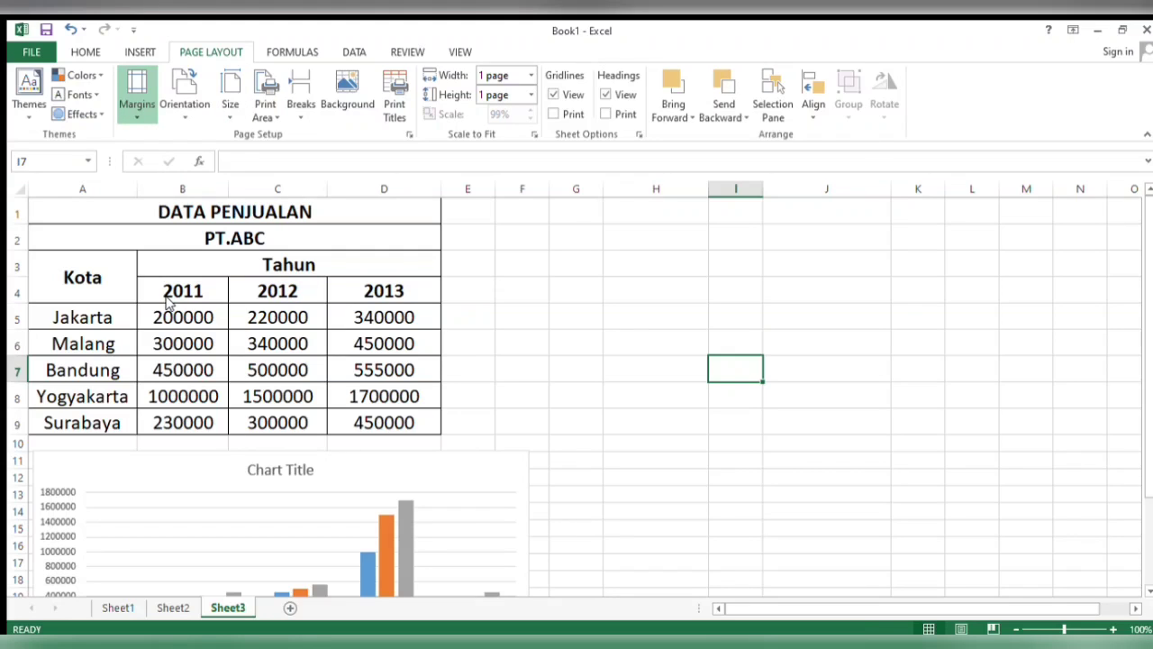
pyautogui.click(128, 83)
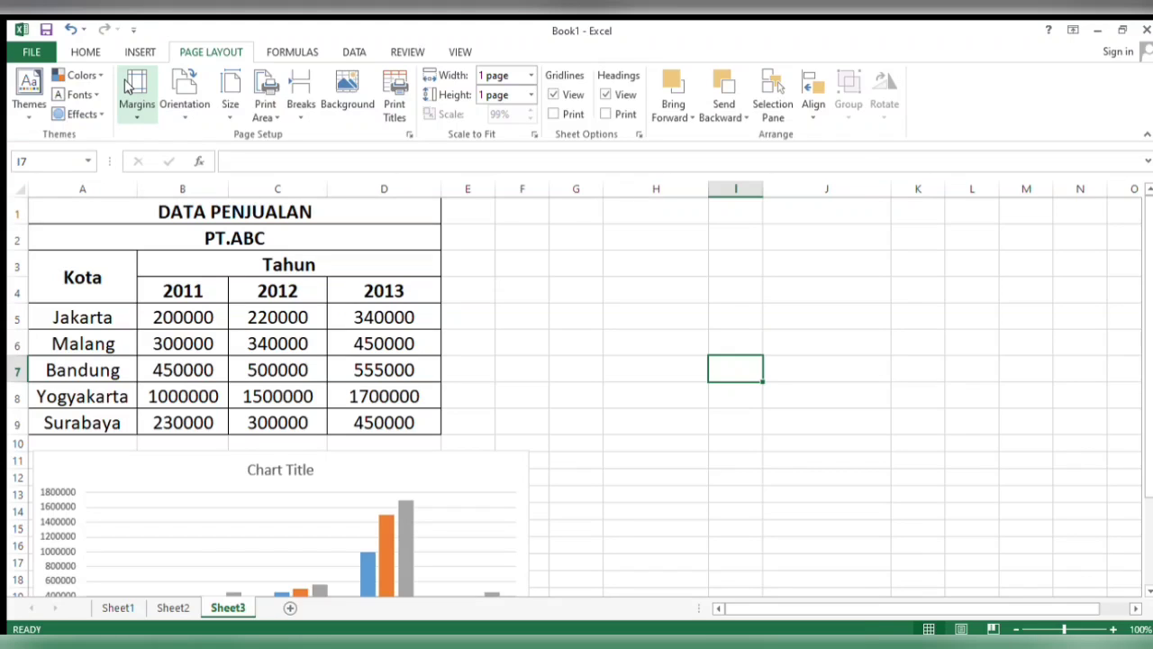
pyautogui.click(589, 267)
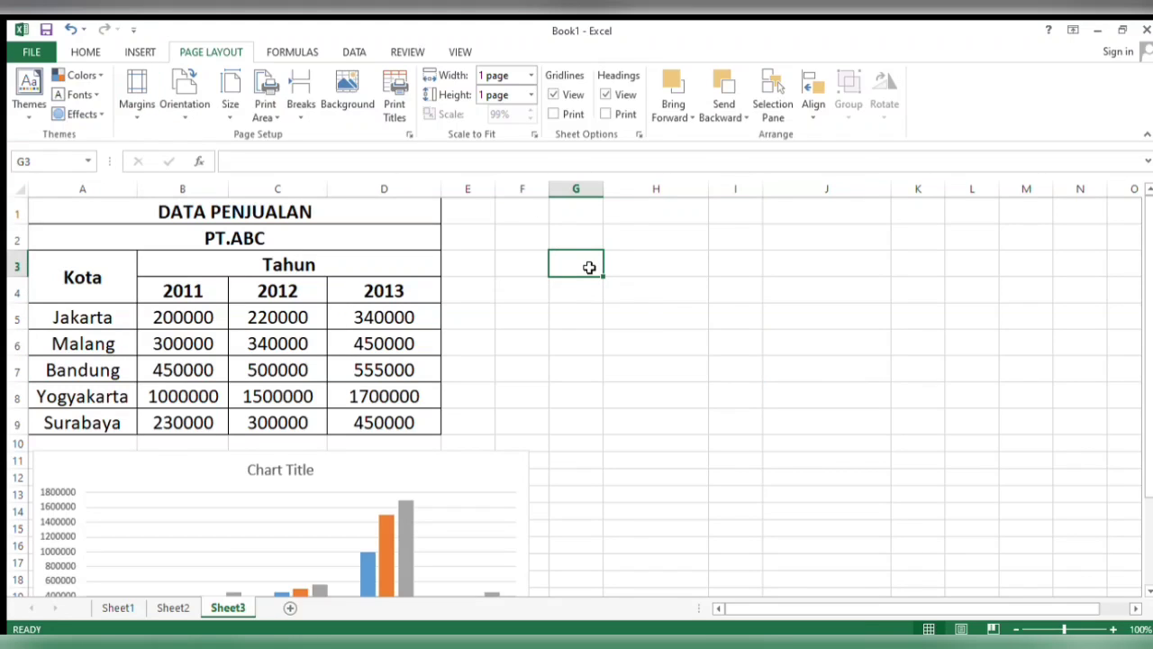
# - Open the print preview of Sheet3 and bring up its detailed page setup settings
pyautogui.click(29, 51)
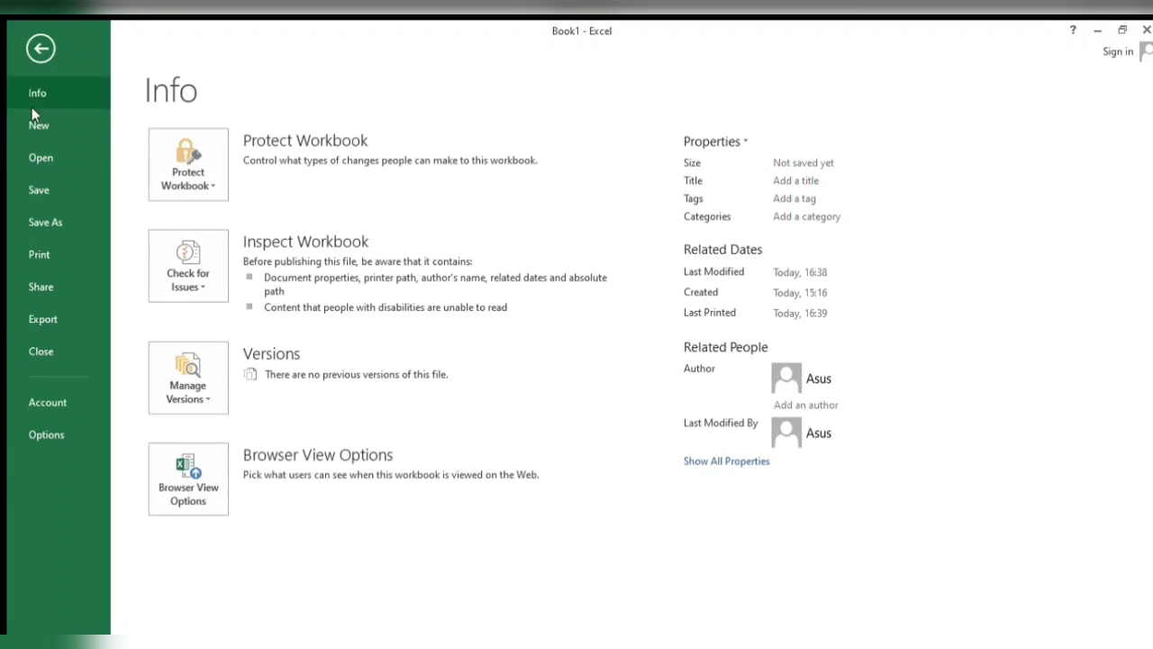
pyautogui.click(38, 254)
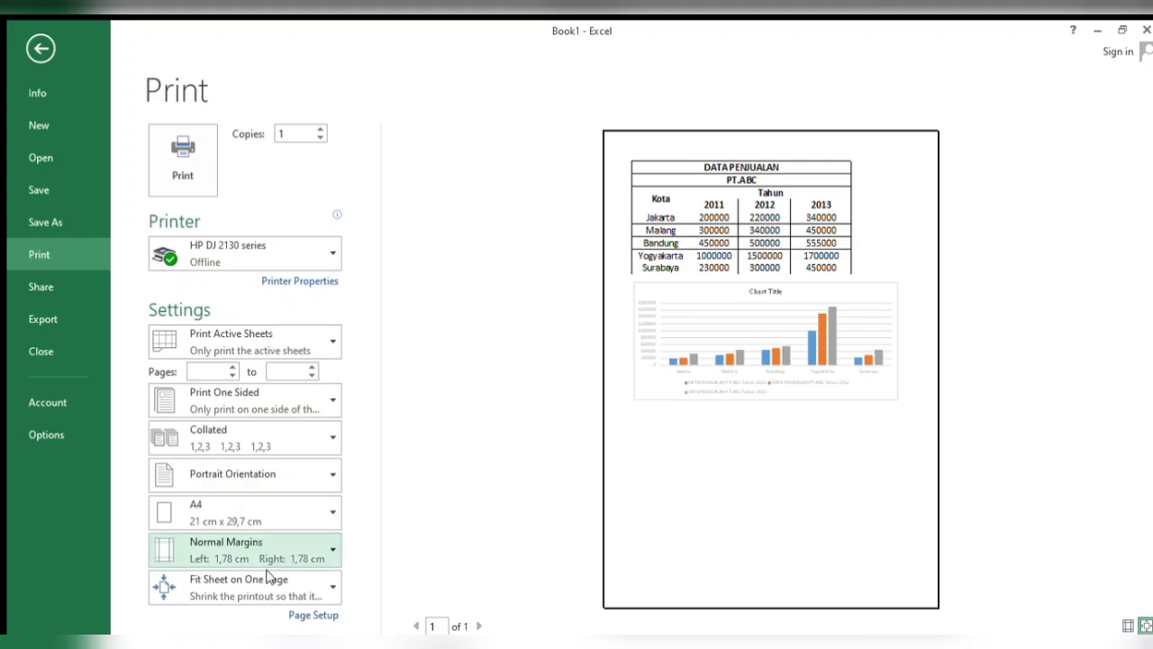
pyautogui.click(294, 614)
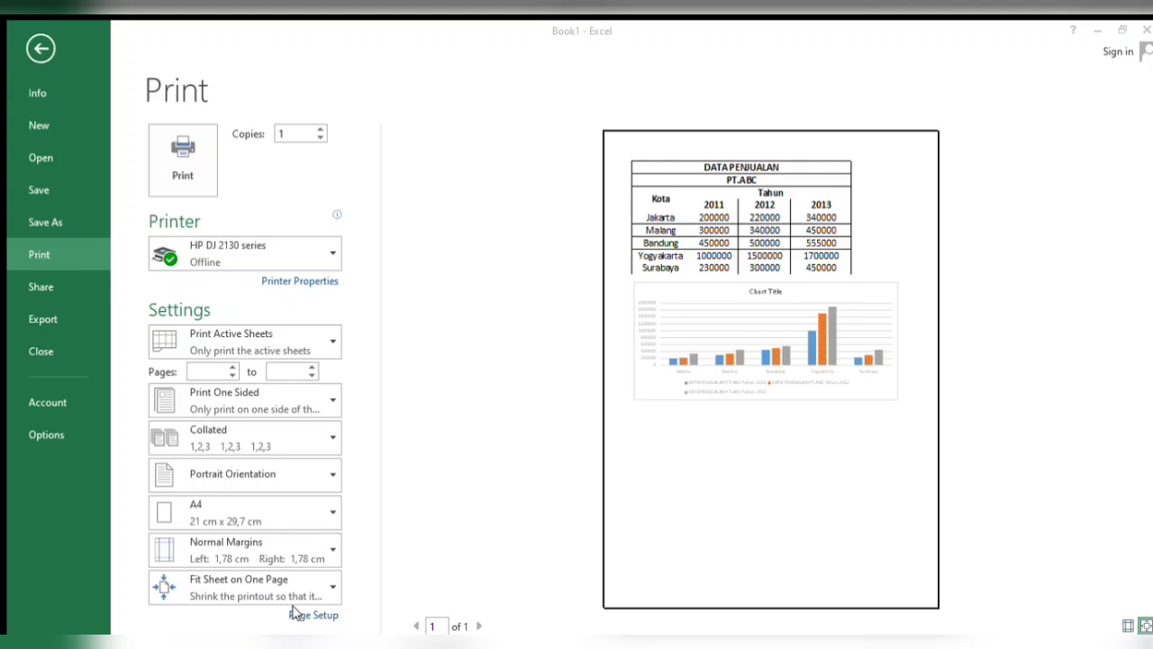